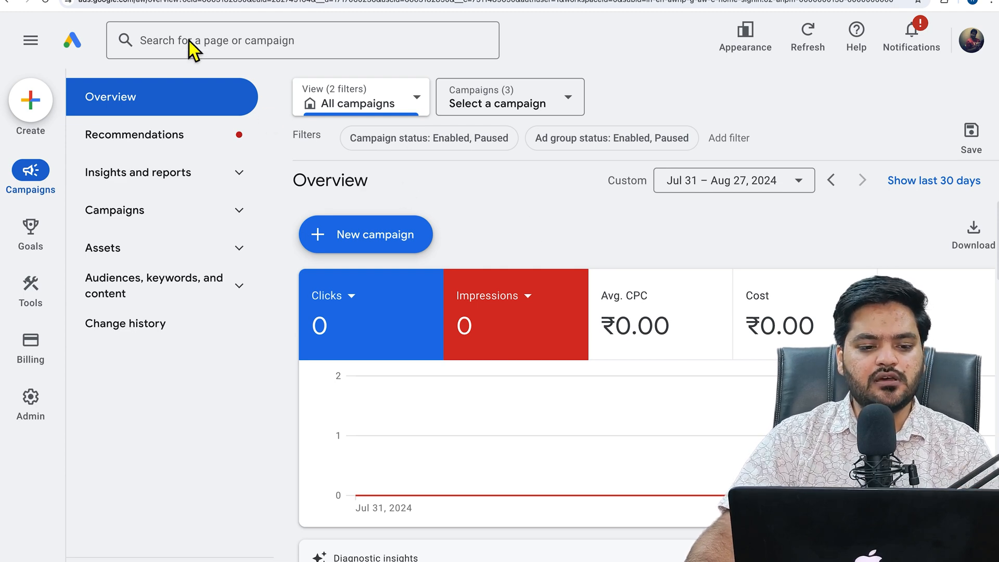
# Switch to the learnwp.co.in website and open its Contact page at the Get in touch form
pyautogui.click(200, 0)
pyautogui.click(620, 78)
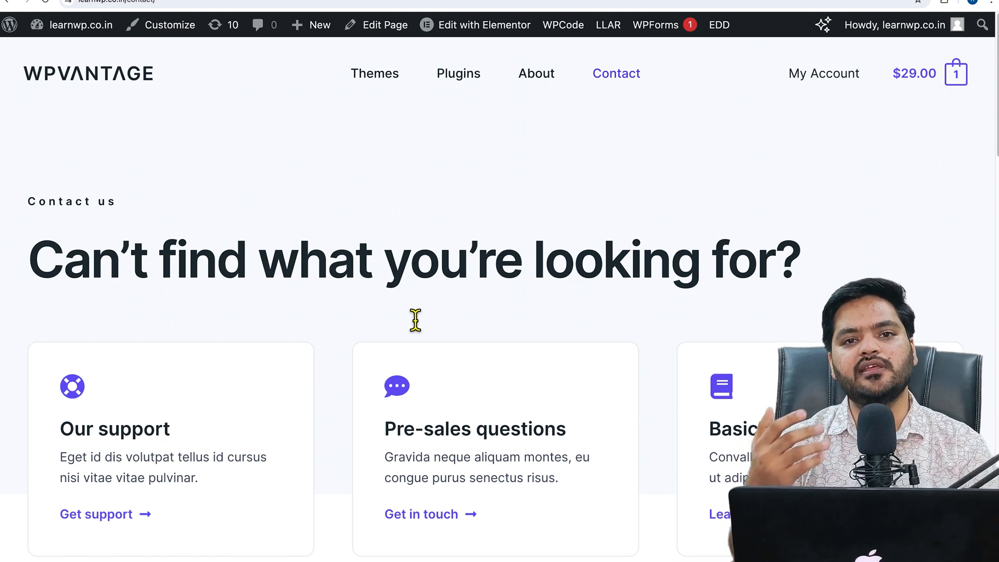
pyautogui.scroll(-9, 313, 328)
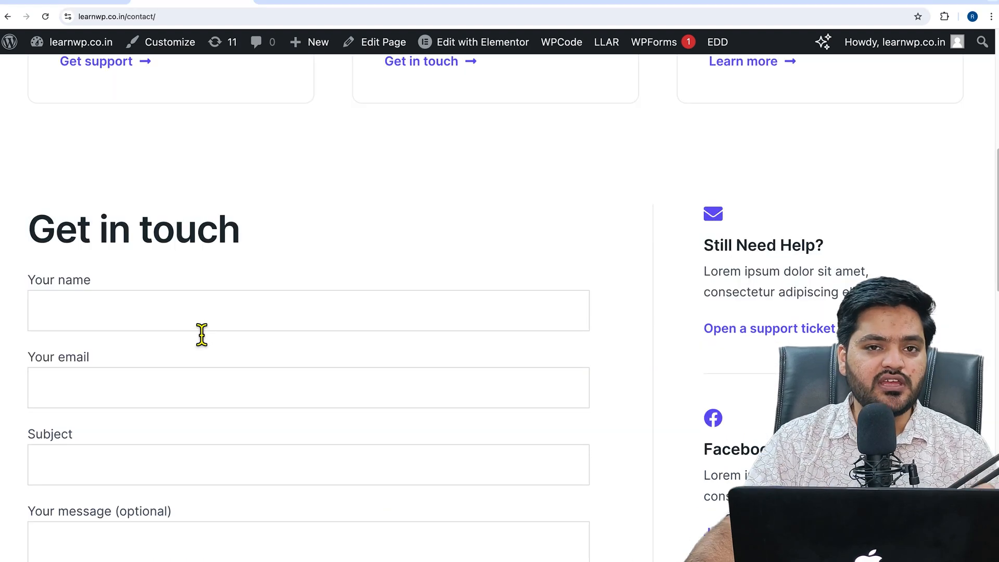
# Fill in the contact form's name and email fields with the saved demo entries
pyautogui.click(149, 328)
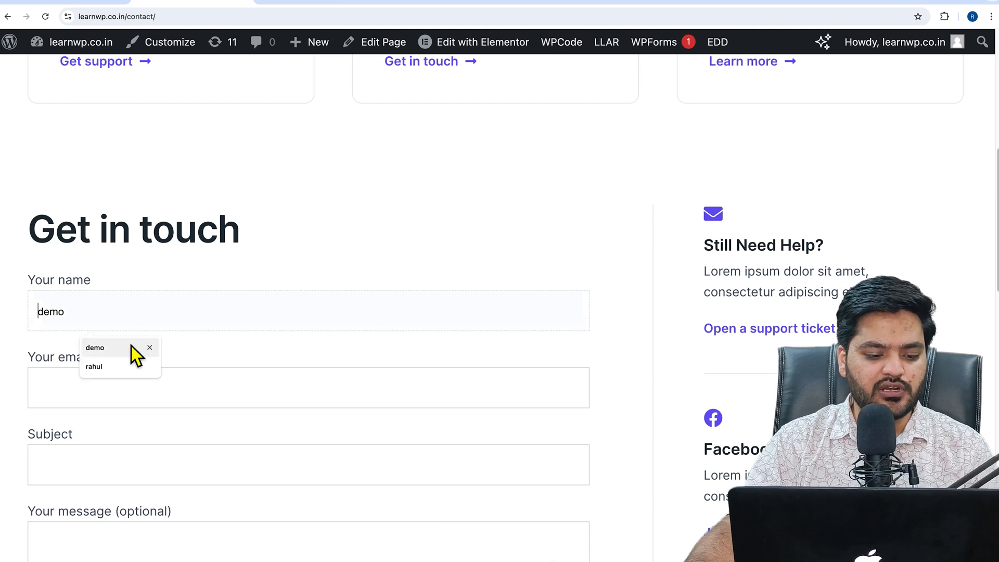
pyautogui.click(132, 346)
pyautogui.scroll(-1, 209, 349)
pyautogui.click(127, 372)
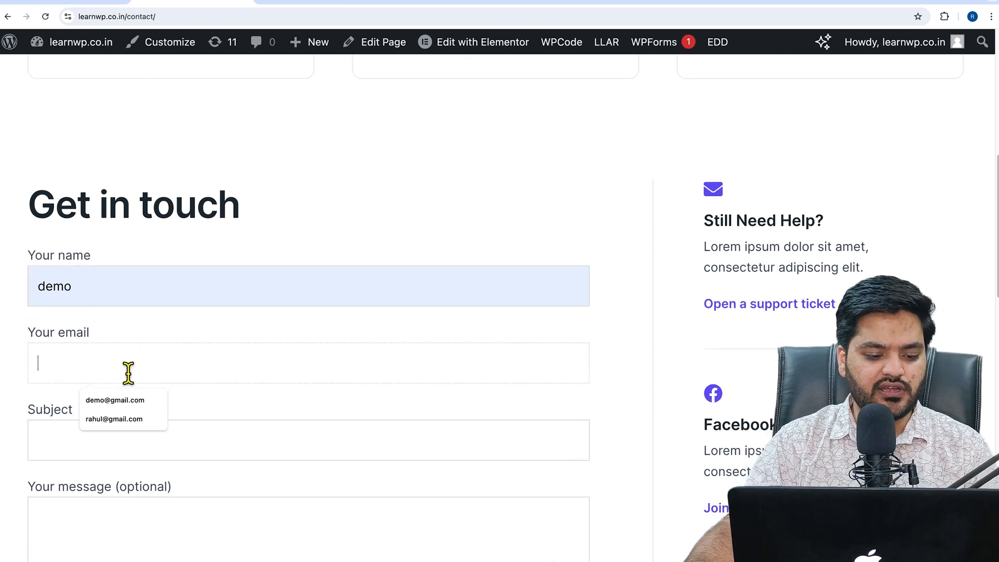
pyautogui.click(118, 405)
# Set the contact form's subject to demo and submit the form
pyautogui.scroll(-5, 310, 357)
pyautogui.click(127, 327)
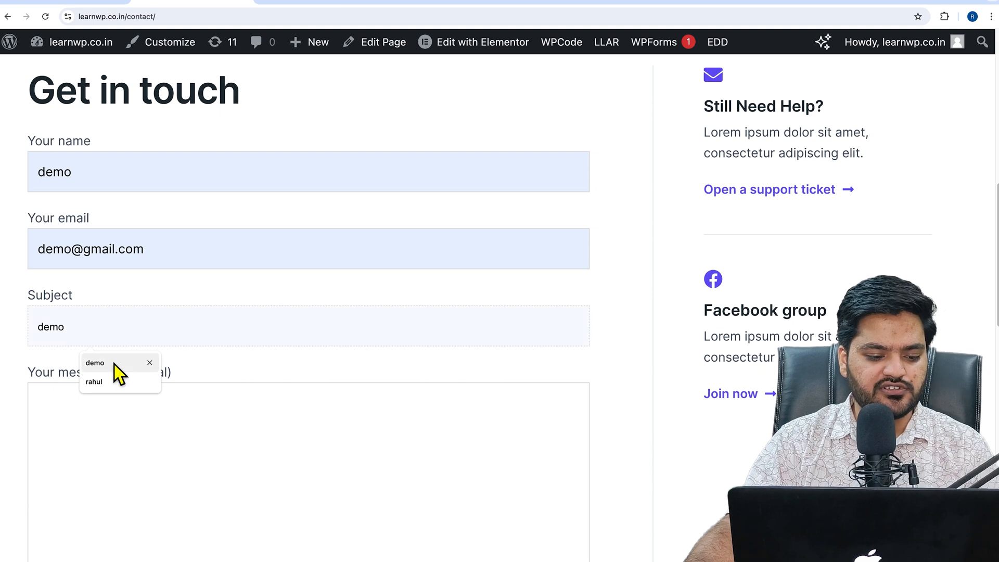
pyautogui.click(117, 367)
pyautogui.scroll(-5, 160, 324)
pyautogui.click(91, 428)
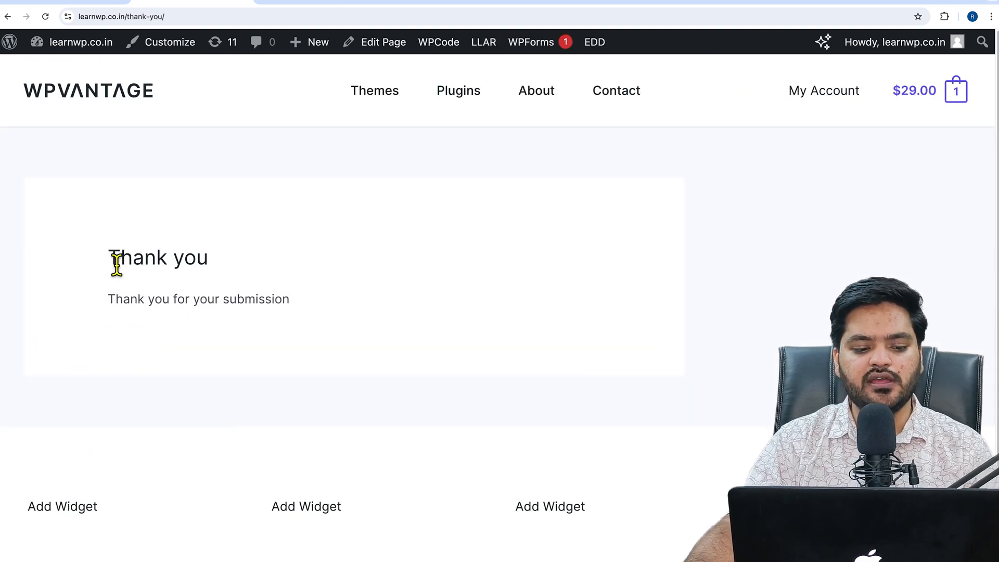
# Examine the heading and the full URL of the page that follows the form submission
pyautogui.moveTo(110, 259); pyautogui.dragTo(286, 268)
pyautogui.click(230, 18)
pyautogui.click(230, 18)
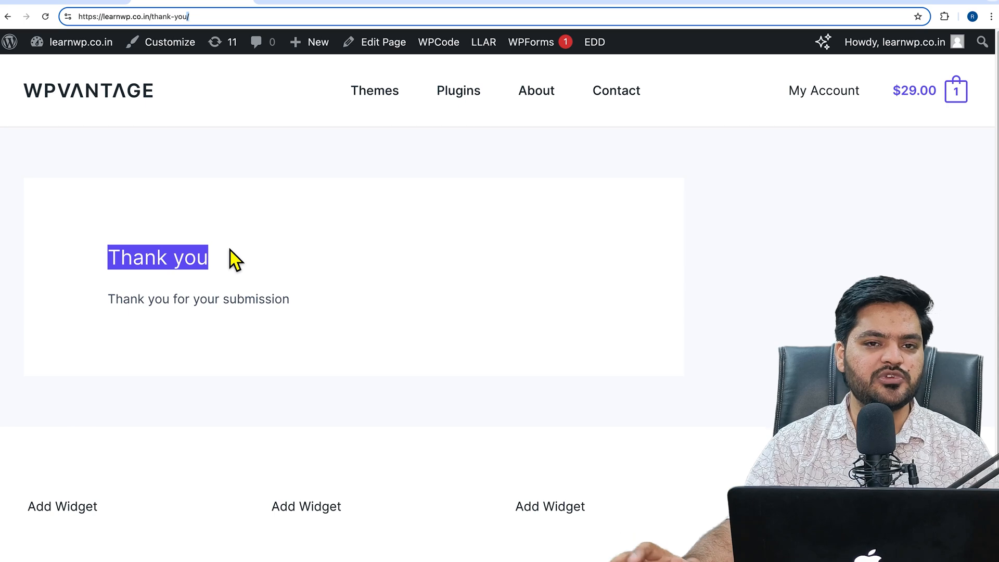
# Switch to Google Ads and start a new Website conversion action from the conversions summary
pyautogui.click(312, 4)
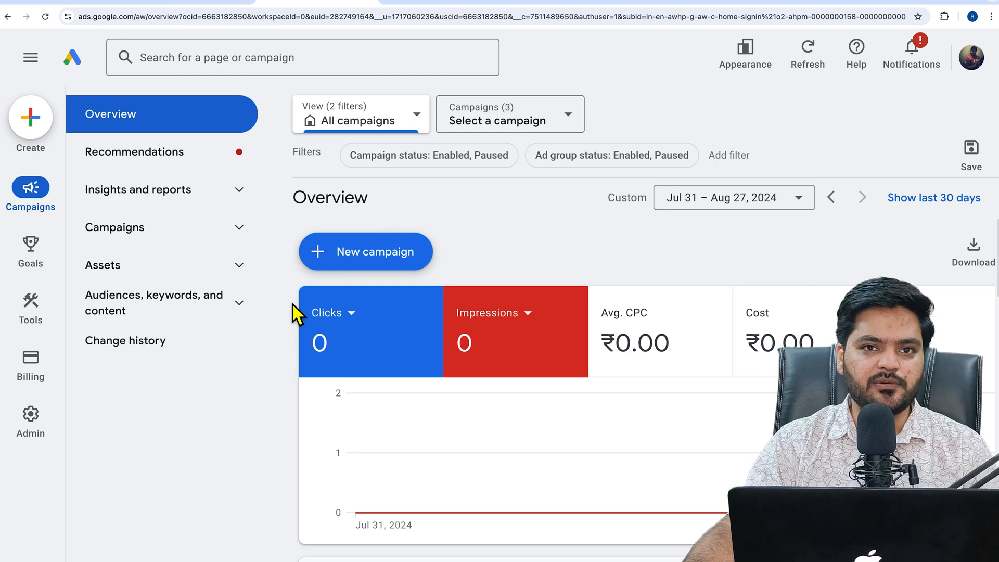
pyautogui.moveTo(39, 247)
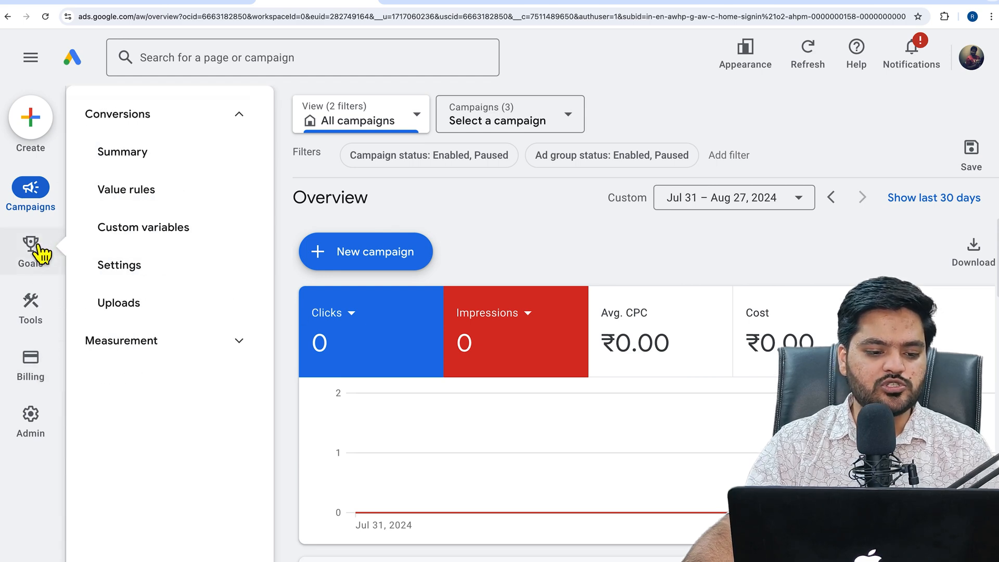
pyautogui.click(161, 163)
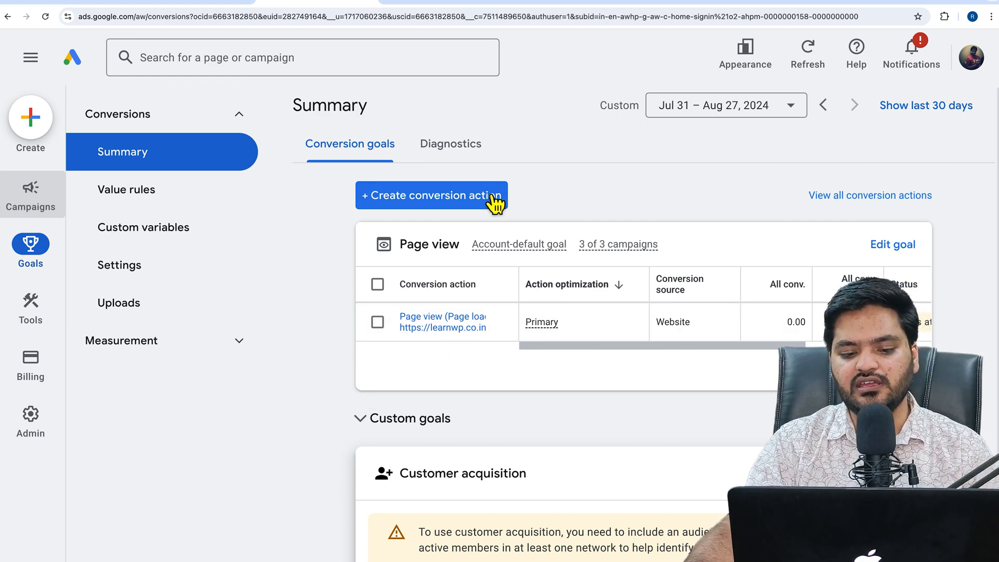
pyautogui.click(433, 204)
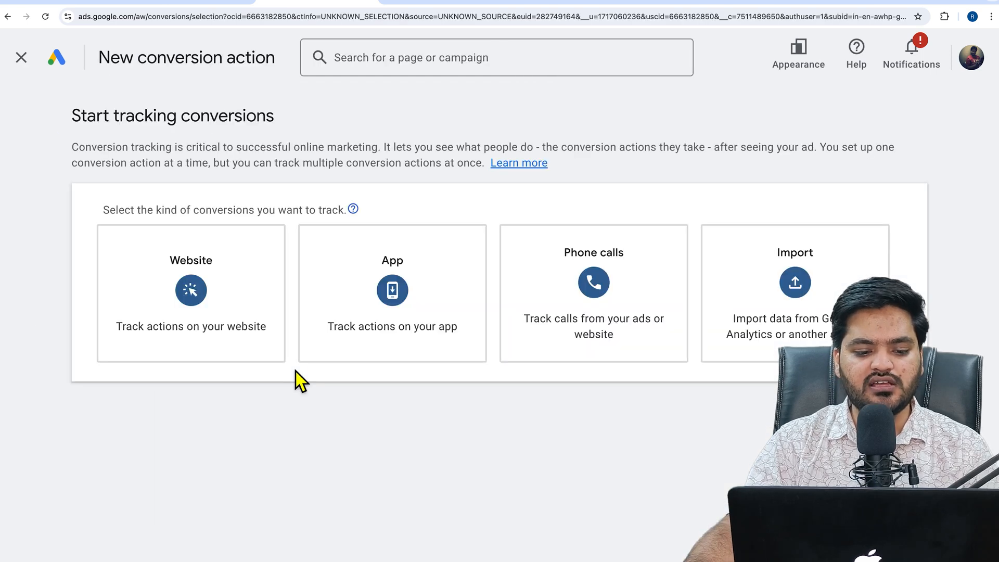
pyautogui.moveTo(200, 256)
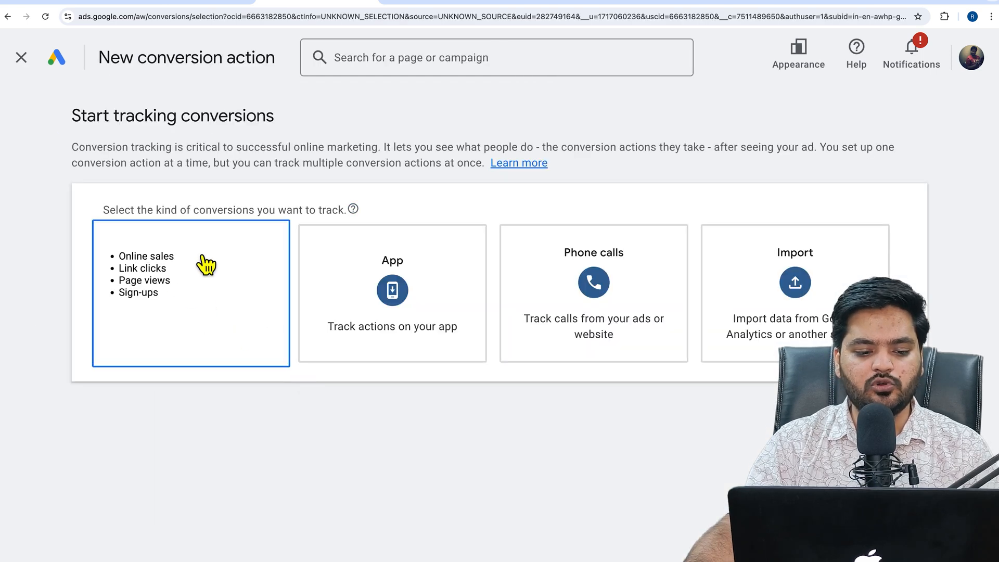
pyautogui.click(230, 292)
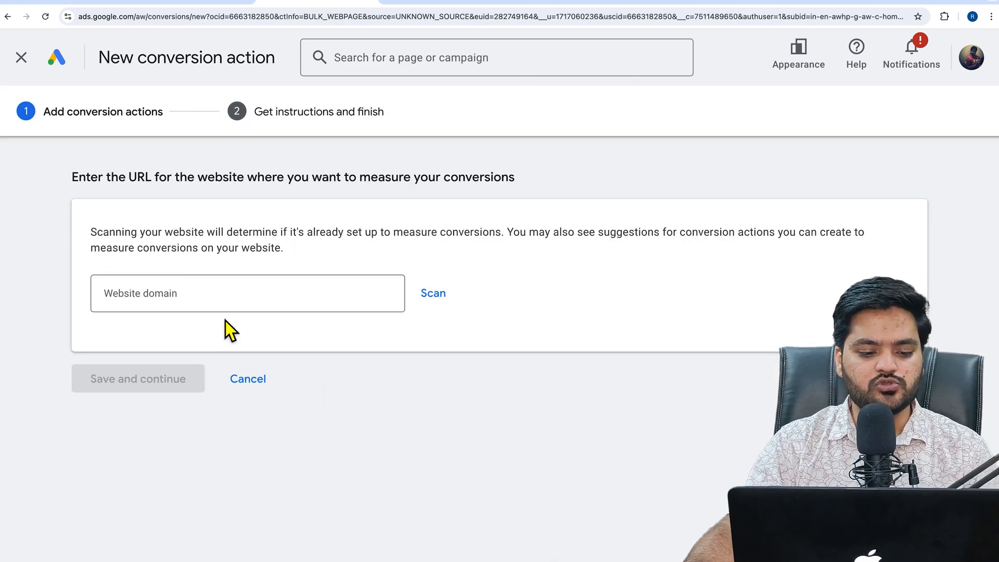
pyautogui.click(170, 2)
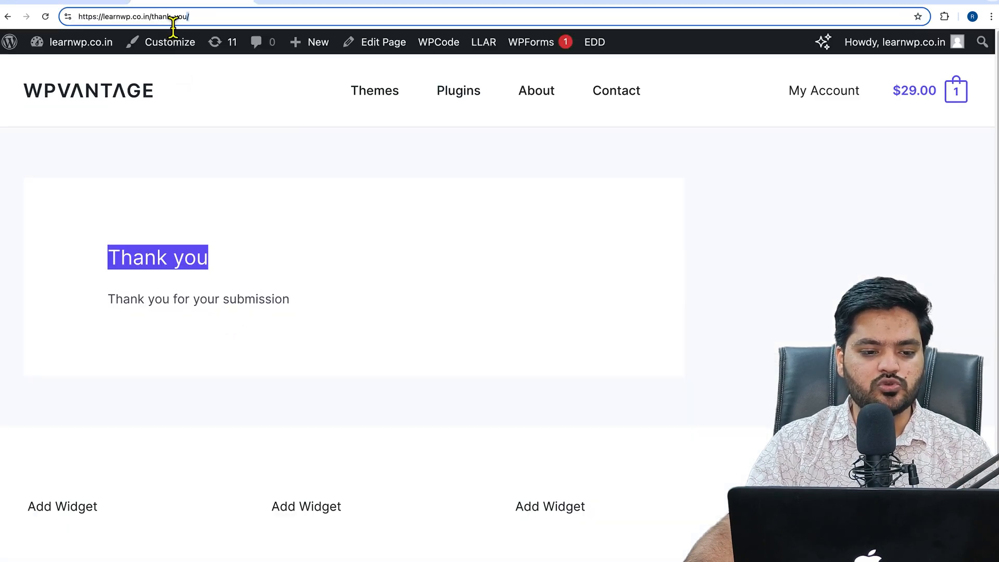
pyautogui.moveTo(154, 17); pyautogui.dragTo(78, 16)
pyautogui.rightClick(108, 15)
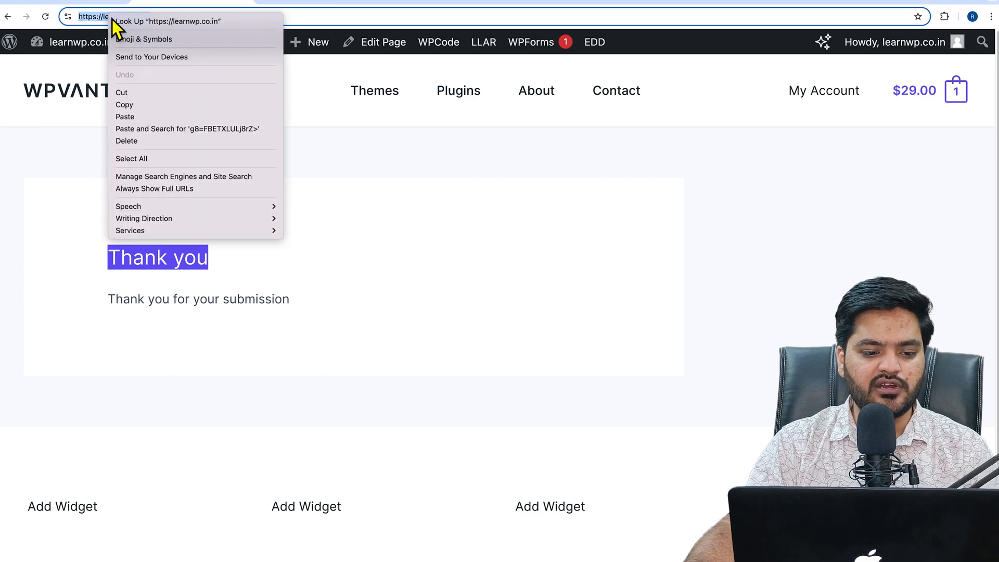
pyautogui.click(302, 5)
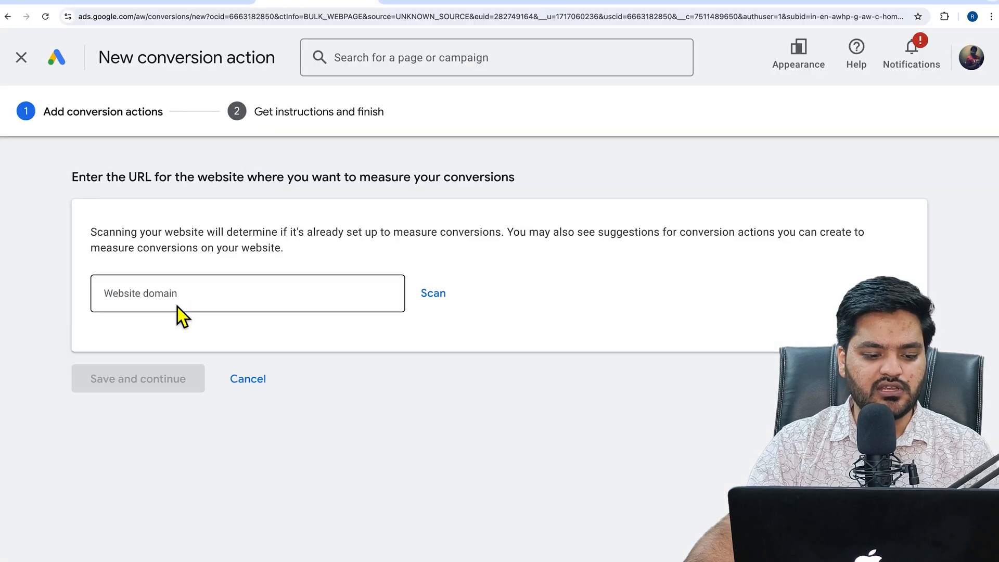
pyautogui.rightClick(180, 298)
pyautogui.click(251, 371)
pyautogui.click(436, 294)
# Start adding a conversion action manually using code for the scanned website
pyautogui.scroll(-5, 311, 385)
pyautogui.scroll(-2, 348, 398)
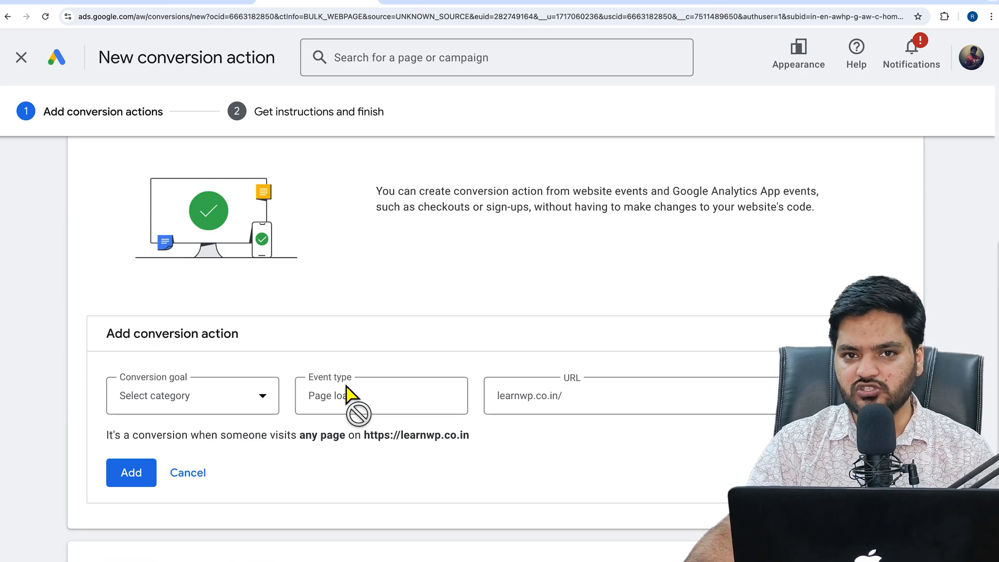
pyautogui.scroll(-5, 251, 359)
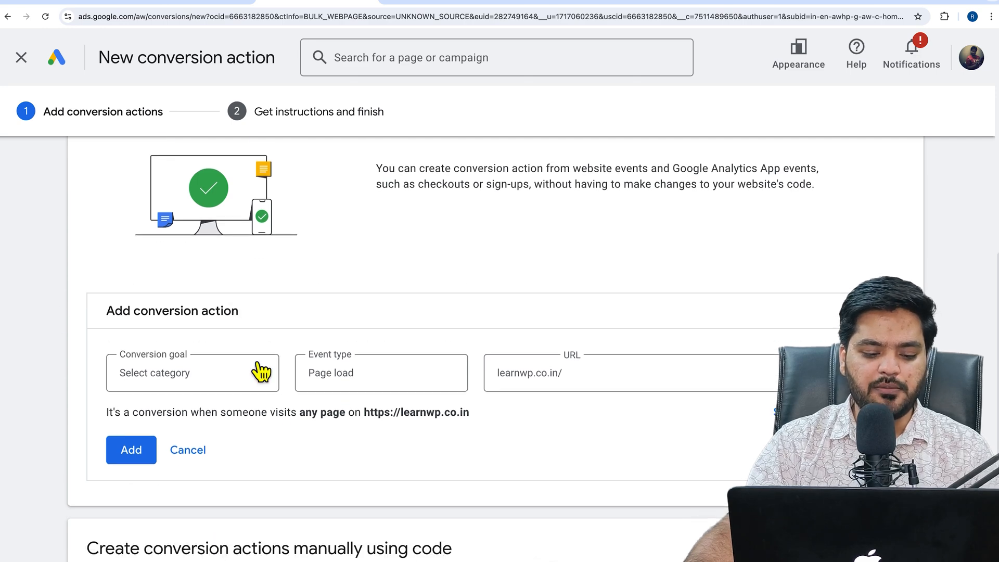
pyautogui.moveTo(86, 307); pyautogui.dragTo(458, 317)
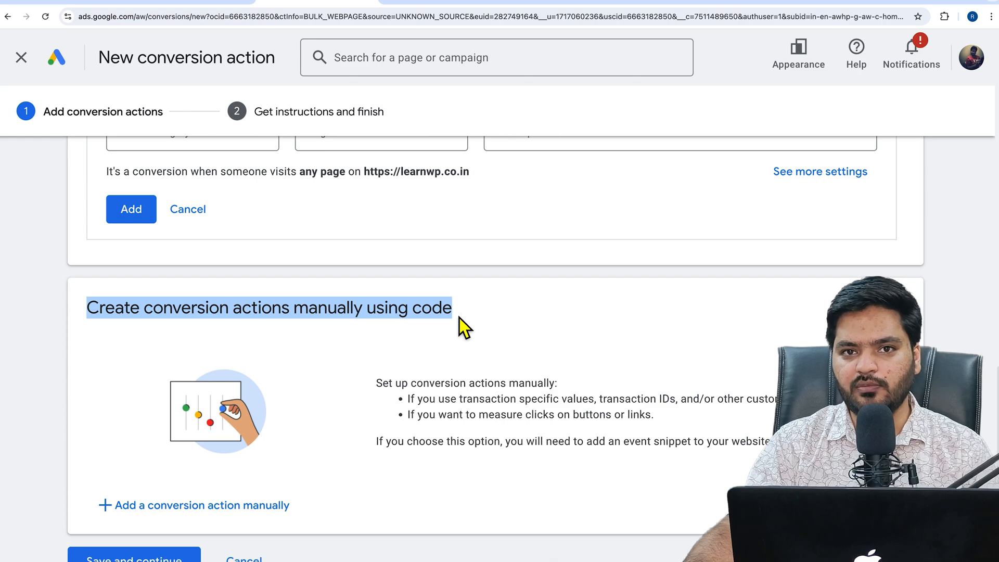
pyautogui.click(458, 318)
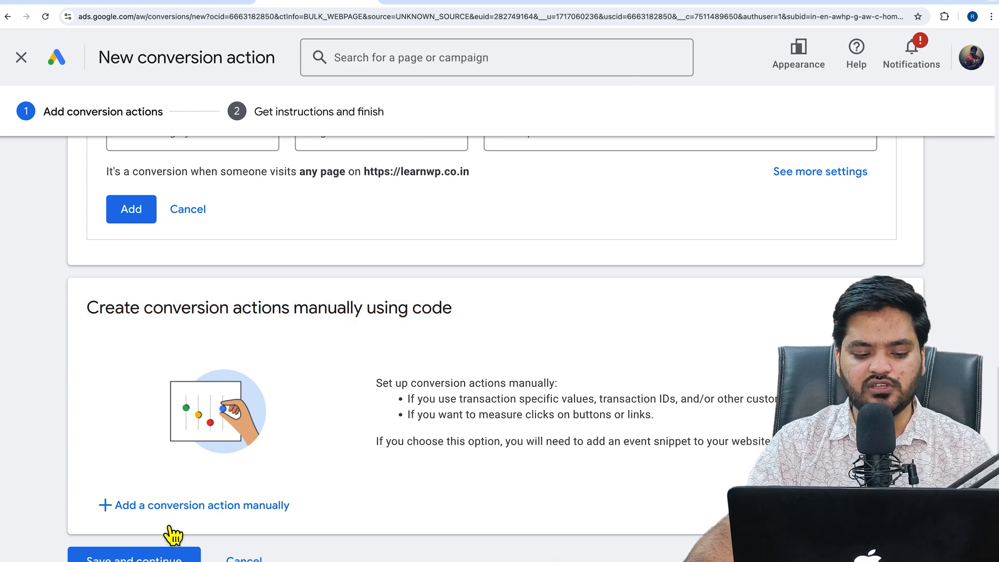
pyautogui.click(218, 516)
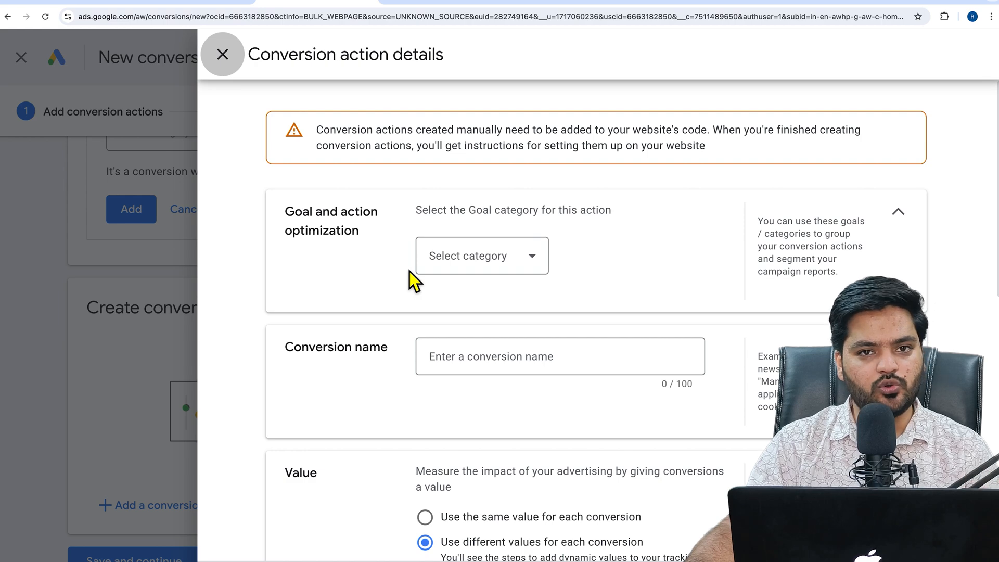
# Set the goal category of the conversion action to Submit lead form
pyautogui.click(492, 258)
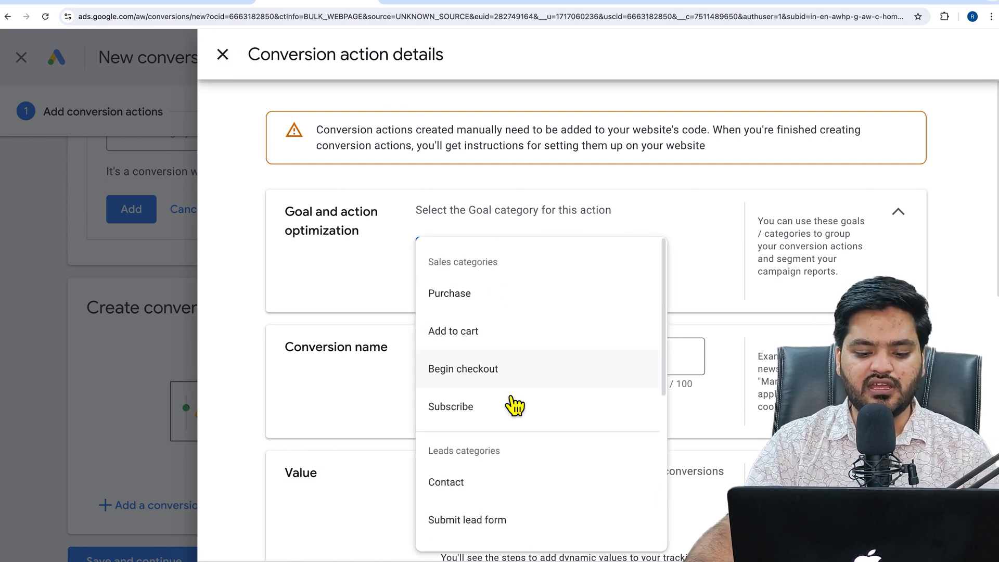
pyautogui.scroll(-2, 515, 421)
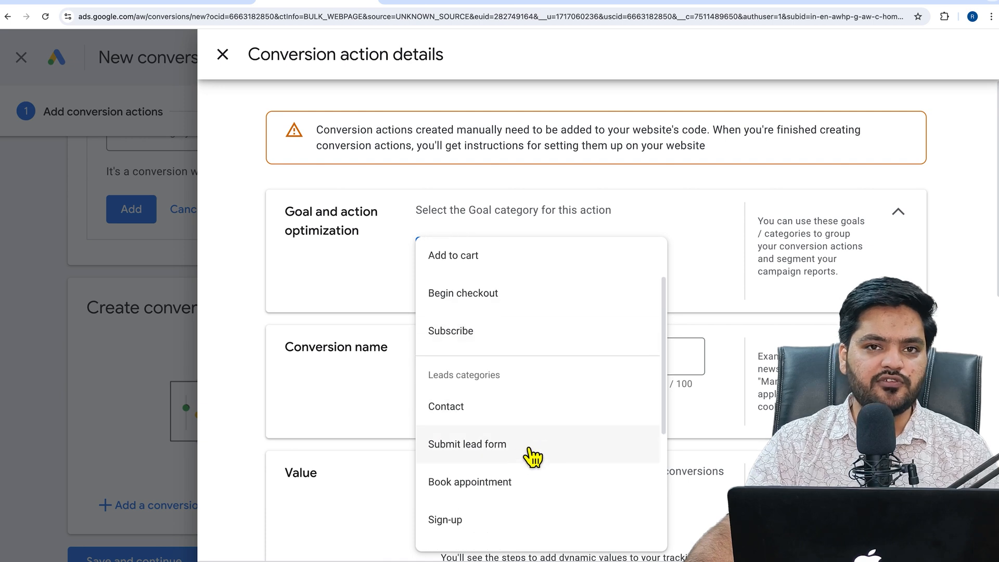
pyautogui.click(528, 448)
# Name the conversion action ContactFormLeadSubmission
pyautogui.click(478, 427)
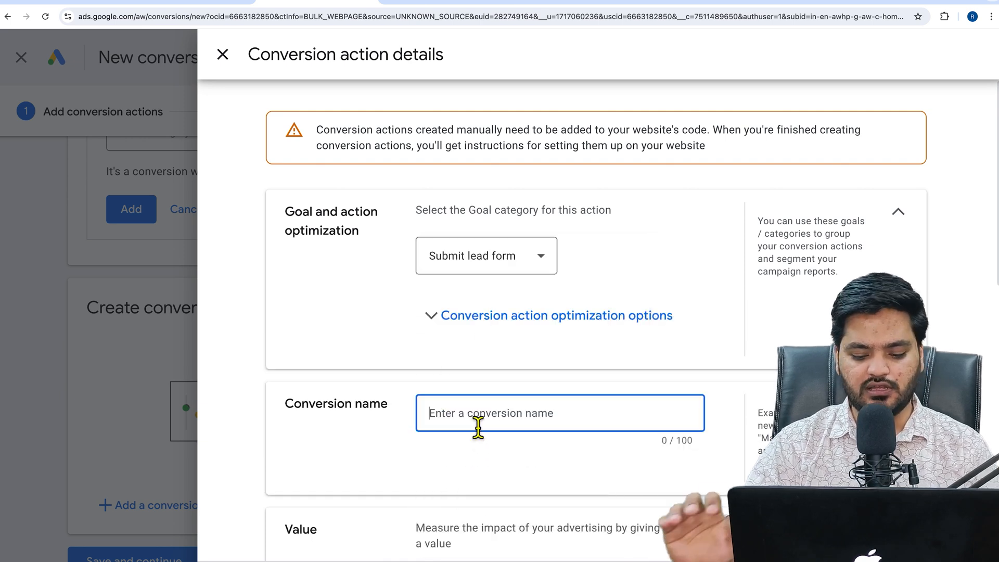
pyautogui.write('Con')
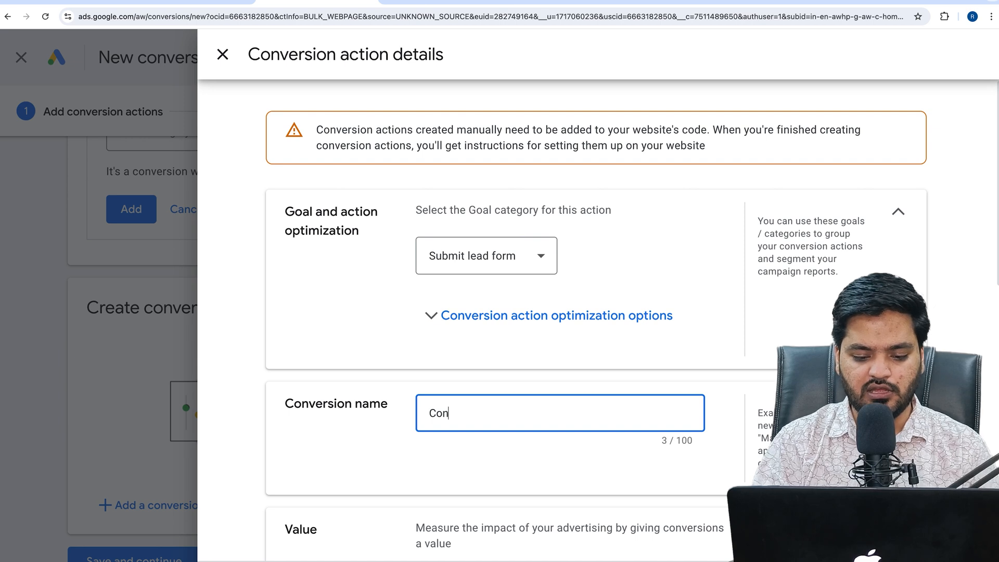
pyautogui.write('tactFormLe')
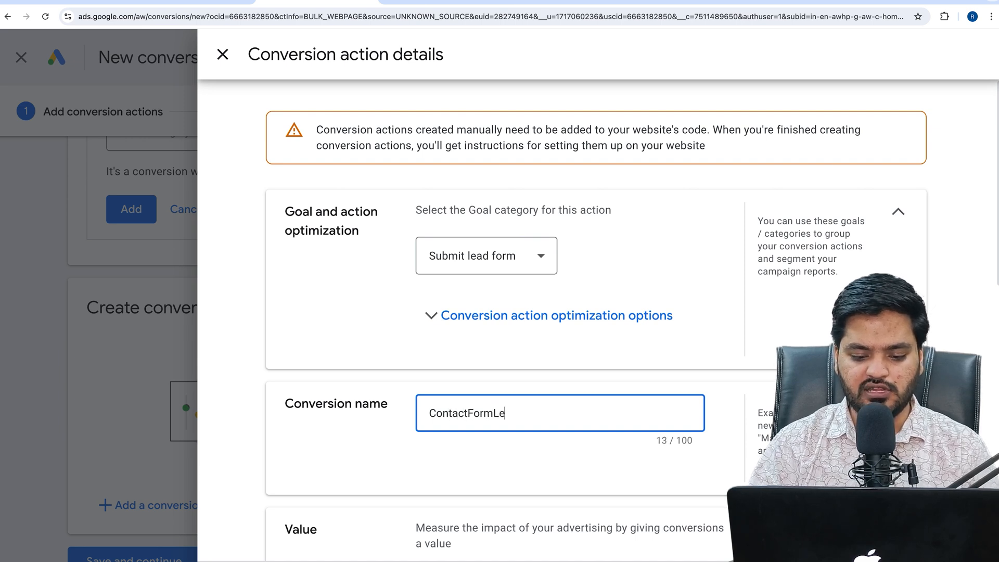
pyautogui.write('adSubmi')
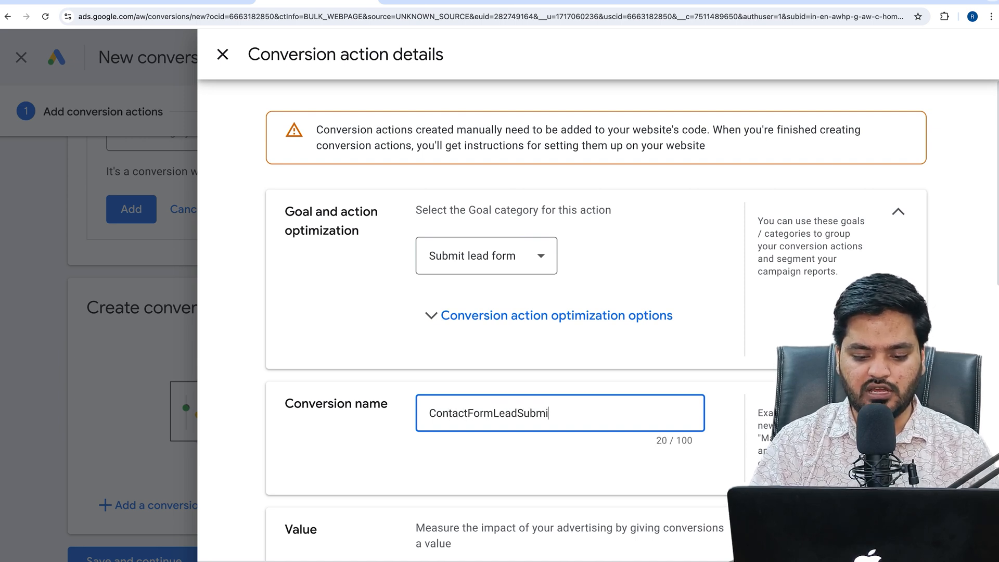
pyautogui.write('ssion')
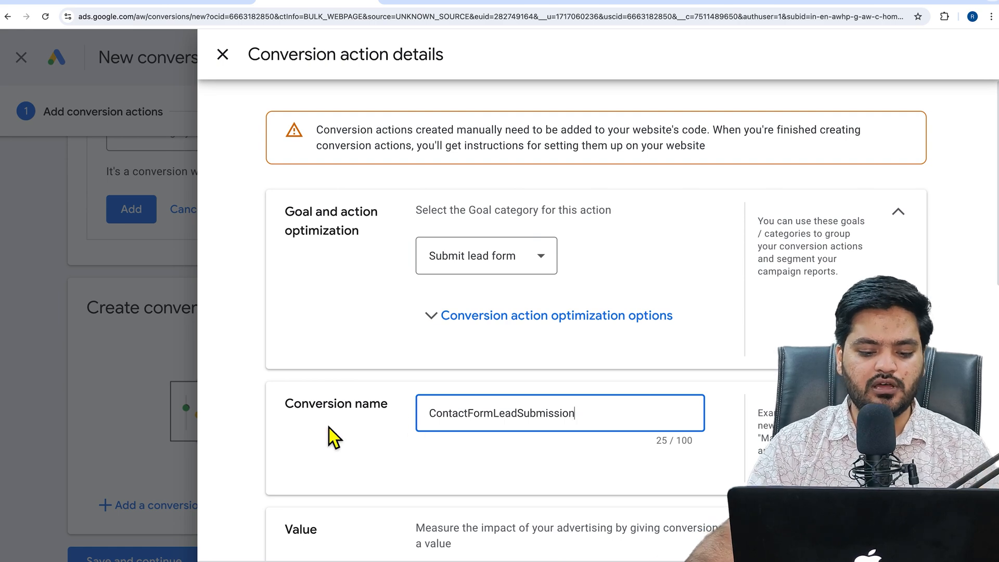
# Set the conversion's default value to 10 Indian Rupees, using different values for each conversion
pyautogui.scroll(-3, 330, 427)
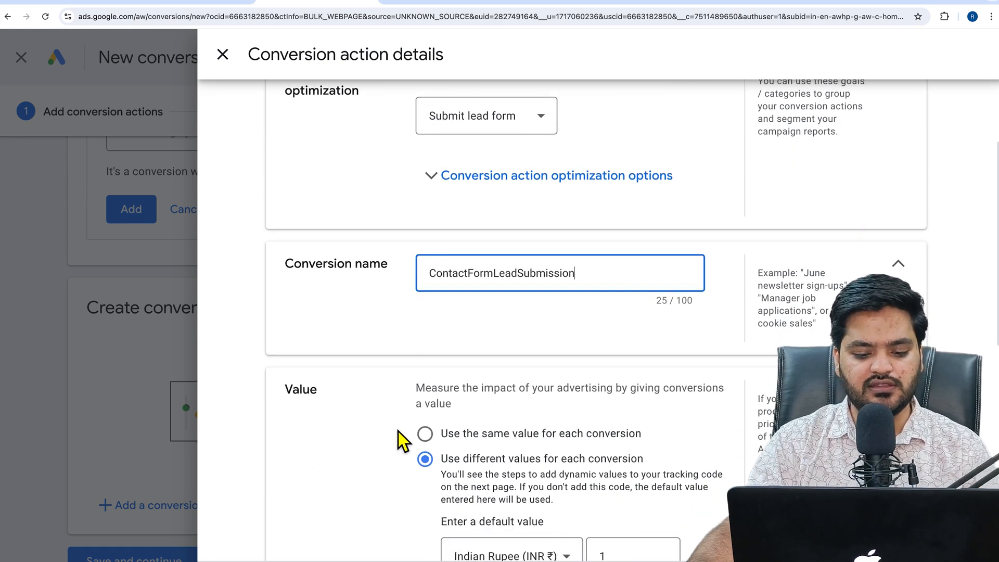
pyautogui.scroll(-1, 403, 440)
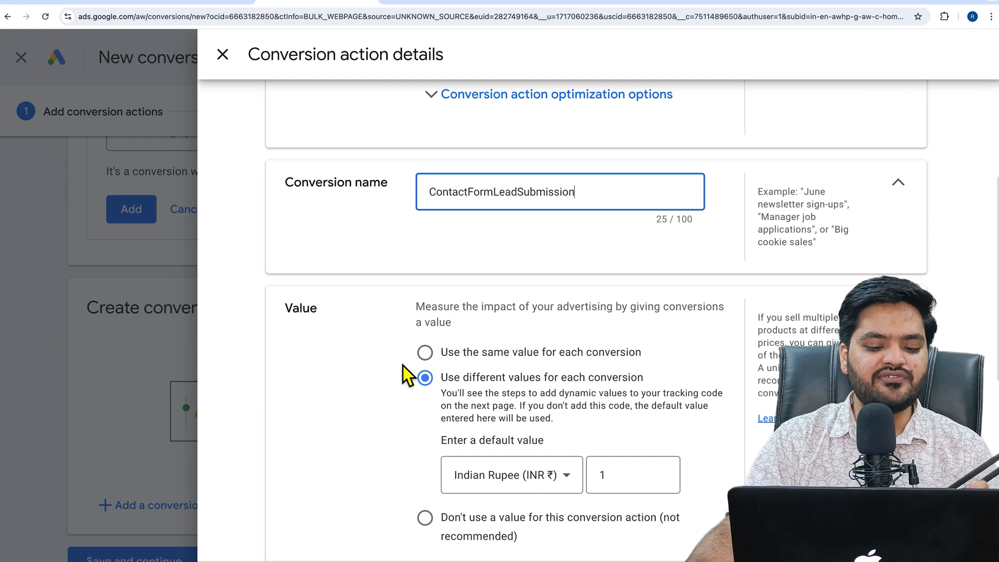
pyautogui.scroll(-1, 396, 373)
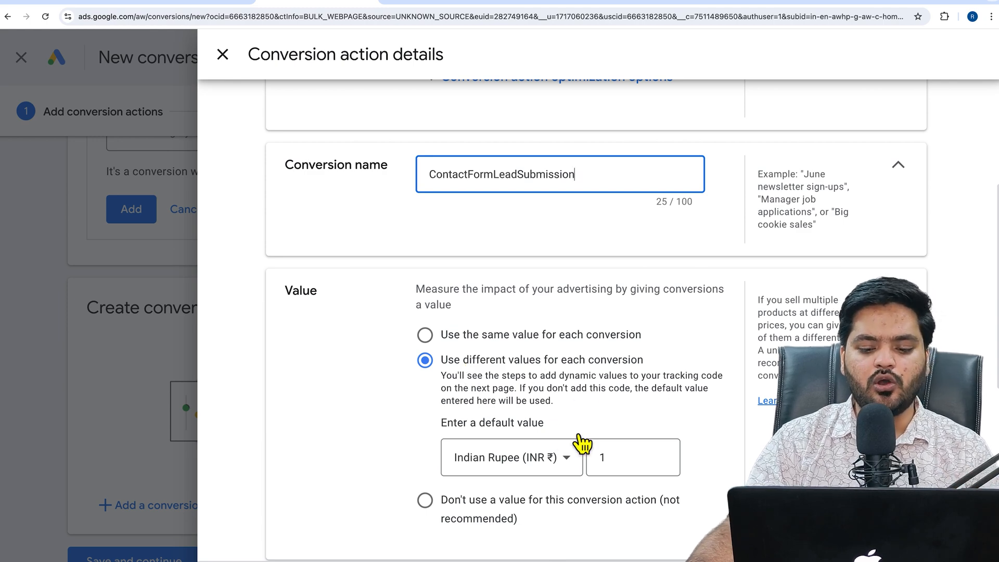
pyautogui.click(634, 467)
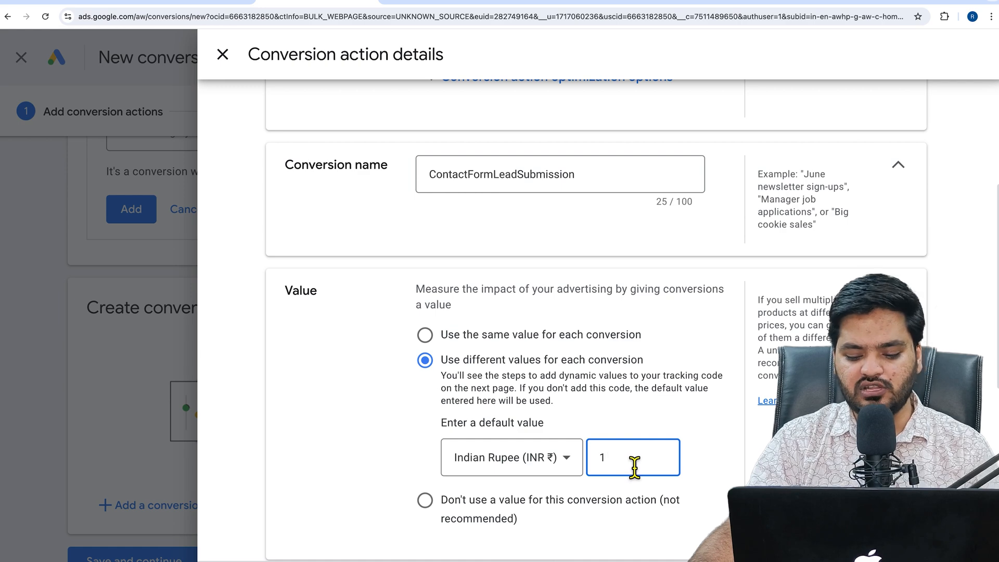
pyautogui.write('0')
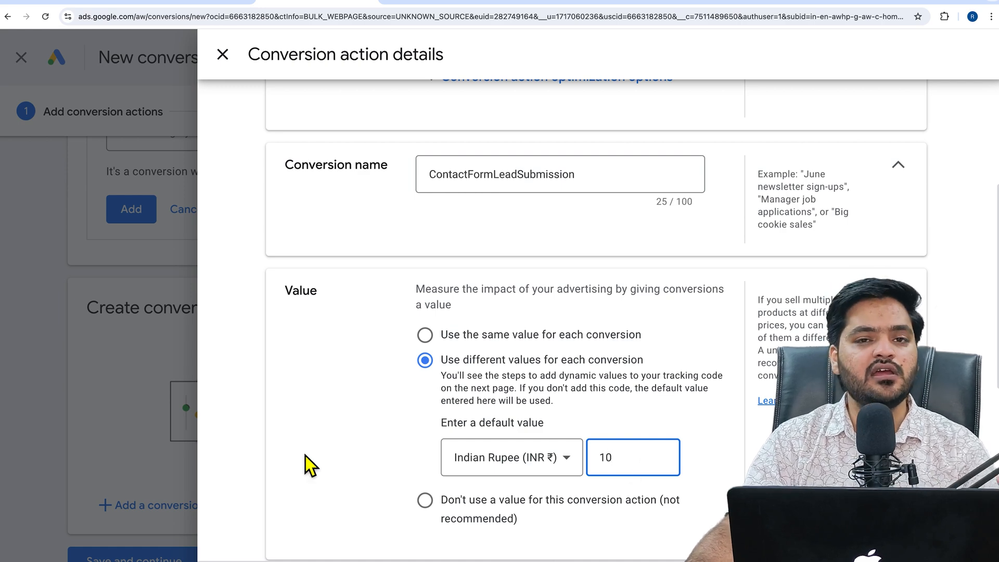
# Review the Count setting for how many conversions to count per click or interaction
pyautogui.scroll(-5, 348, 447)
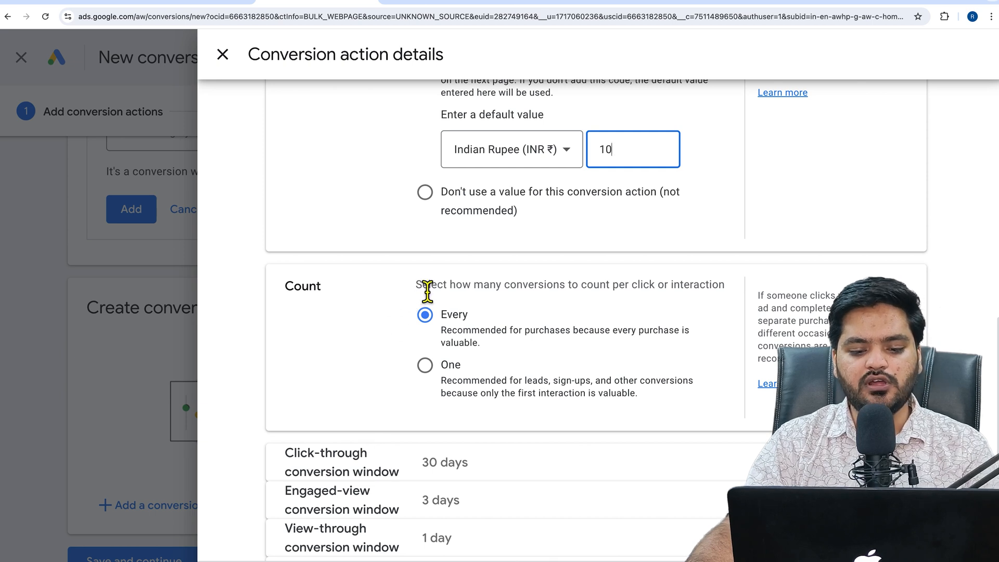
pyautogui.moveTo(423, 290); pyautogui.dragTo(642, 292)
pyautogui.click(642, 292)
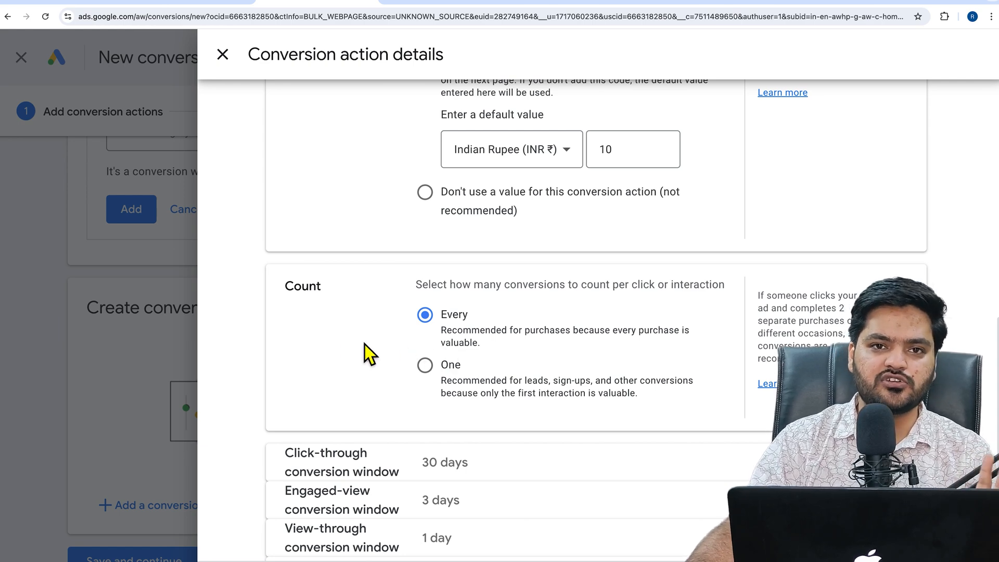
# Review the click-through conversion window setting and the durations it offers
pyautogui.scroll(-2, 345, 350)
pyautogui.click(526, 380)
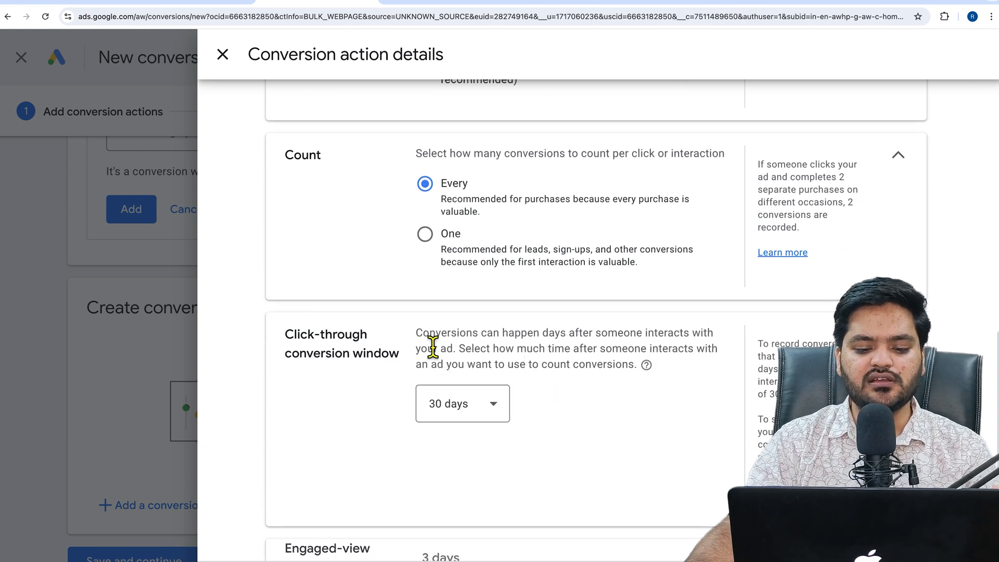
pyautogui.moveTo(422, 336); pyautogui.dragTo(585, 364)
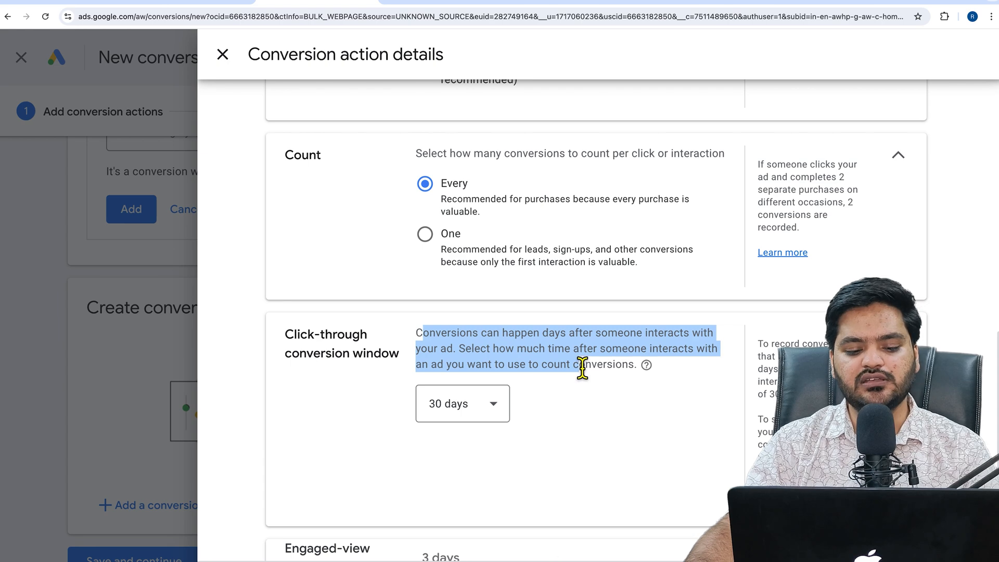
pyautogui.click(509, 415)
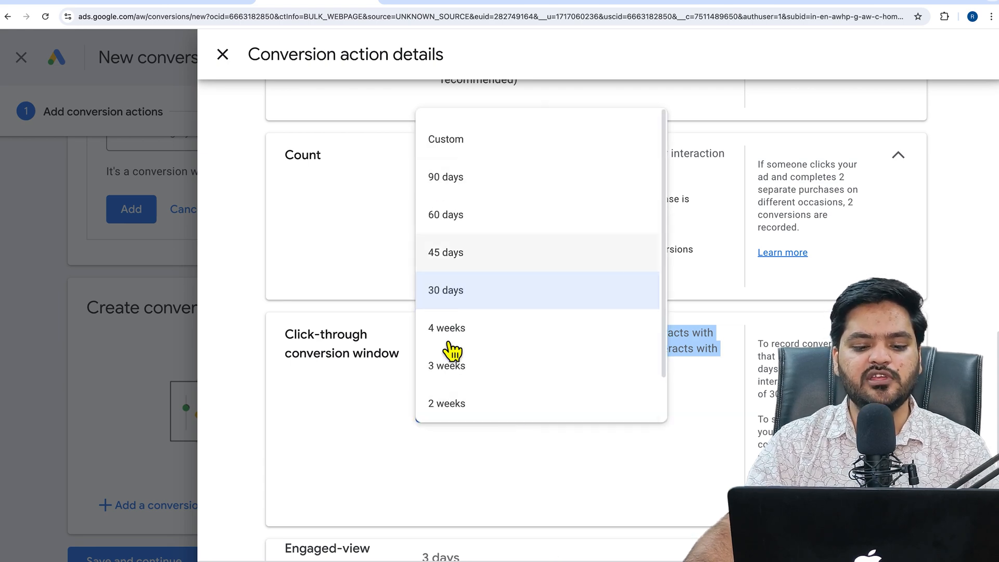
pyautogui.click(349, 442)
pyautogui.scroll(-3, 593, 389)
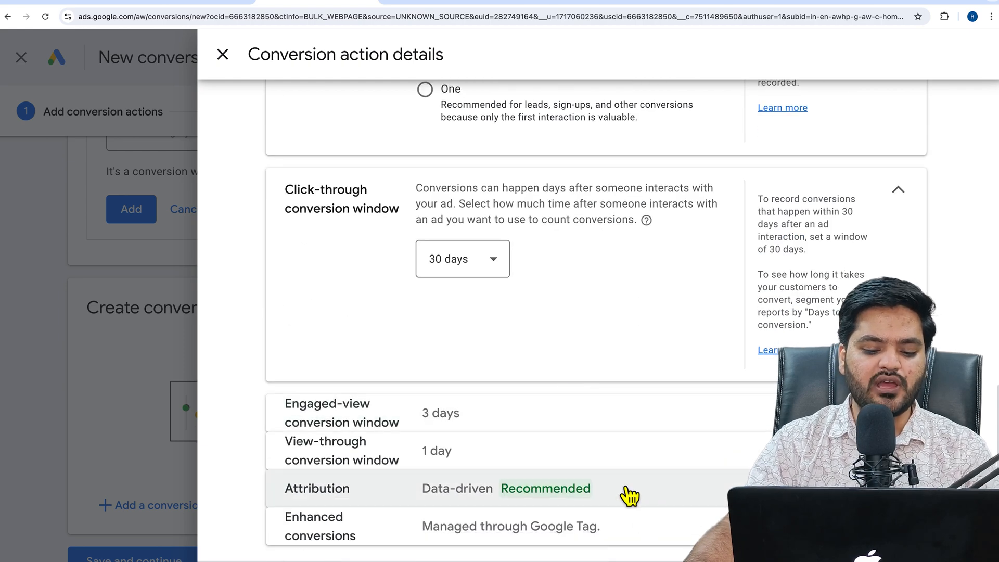
# Check the enhanced conversions option, finish the conversion action details, and save to continue to the setup instructions
pyautogui.click(647, 540)
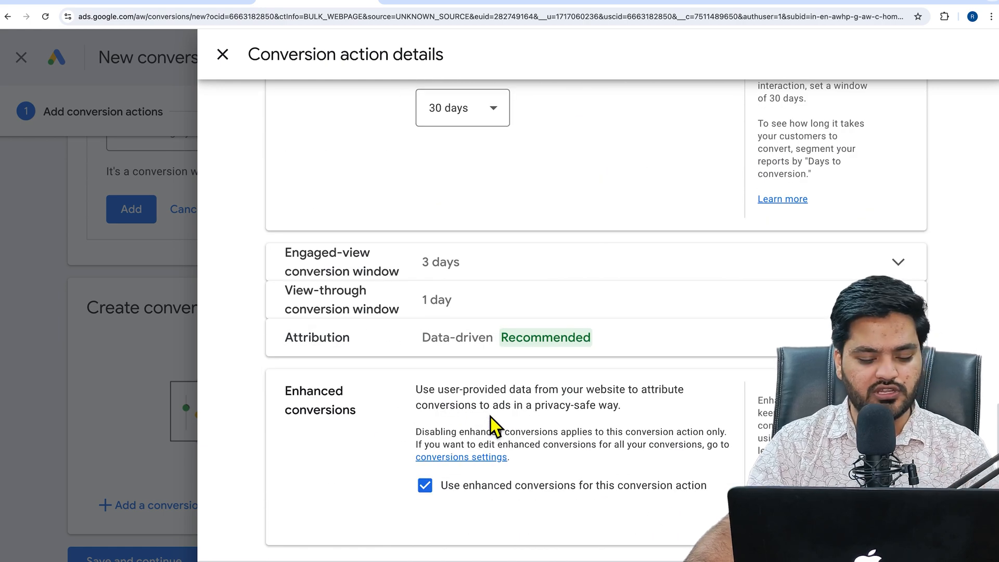
pyautogui.click(235, 561)
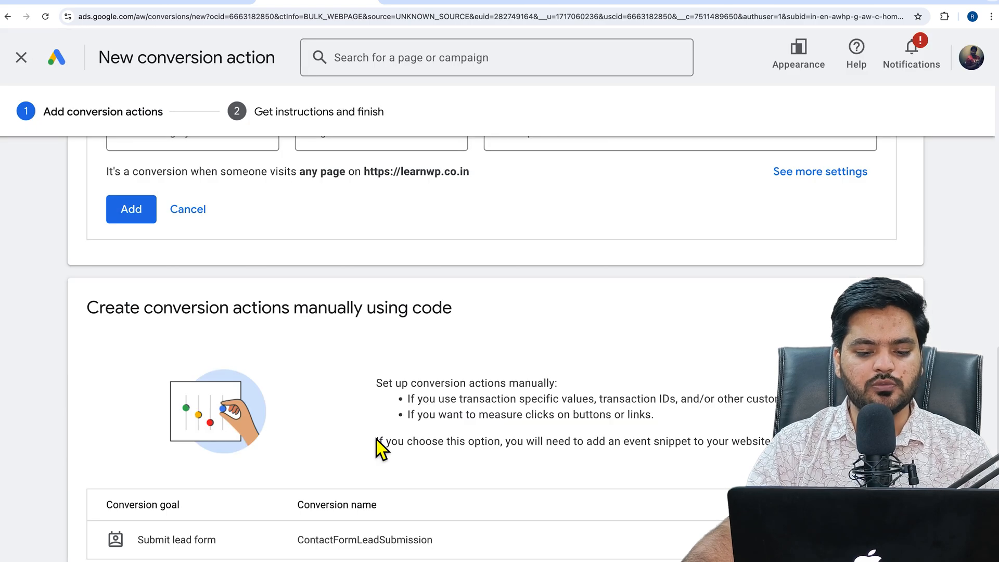
pyautogui.scroll(-2, 378, 438)
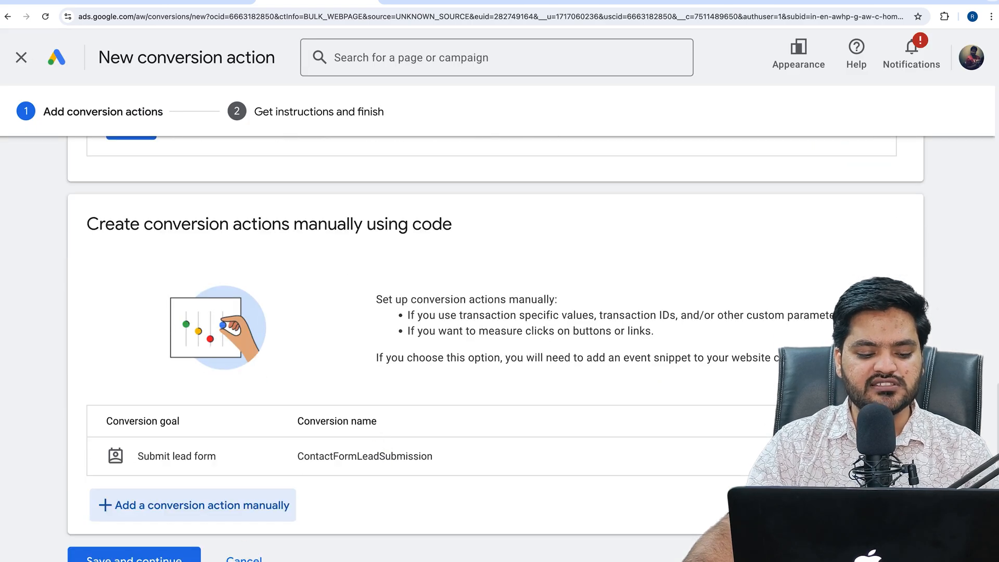
pyautogui.click(137, 557)
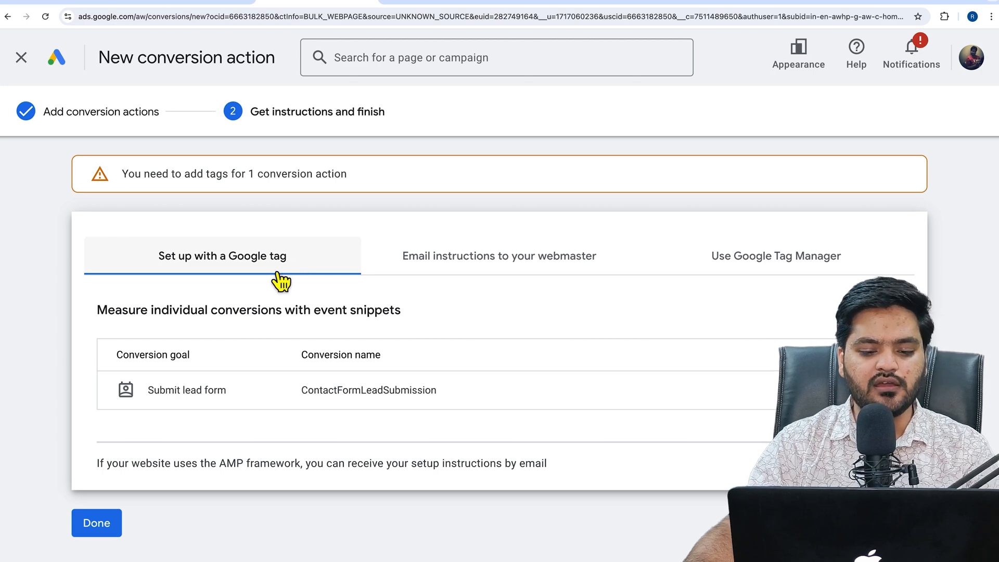
# Compare the available tag installation methods and examine the event snippet for the ContactFormLeadSubmission conversion
pyautogui.click(553, 260)
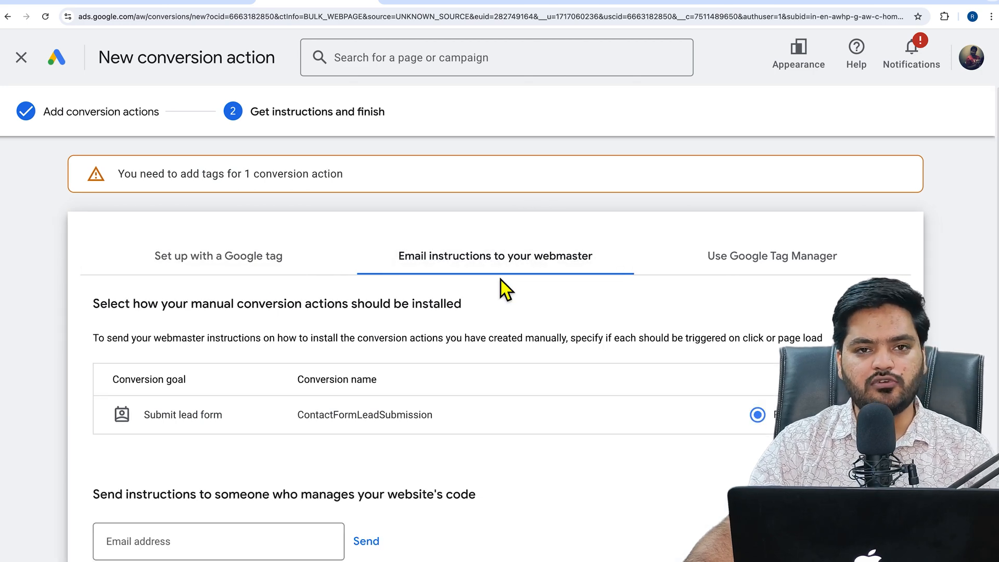
pyautogui.click(797, 270)
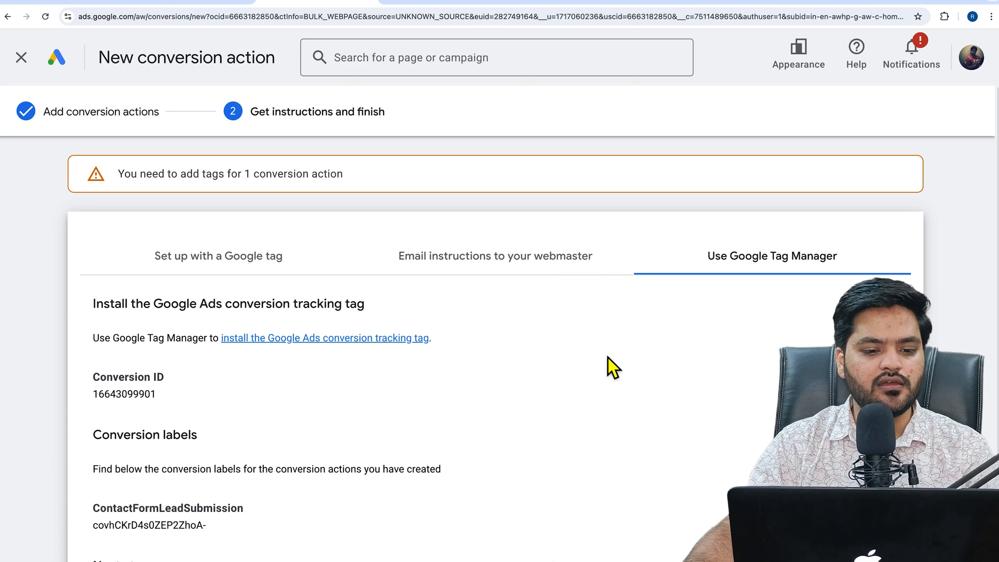
pyautogui.click(237, 269)
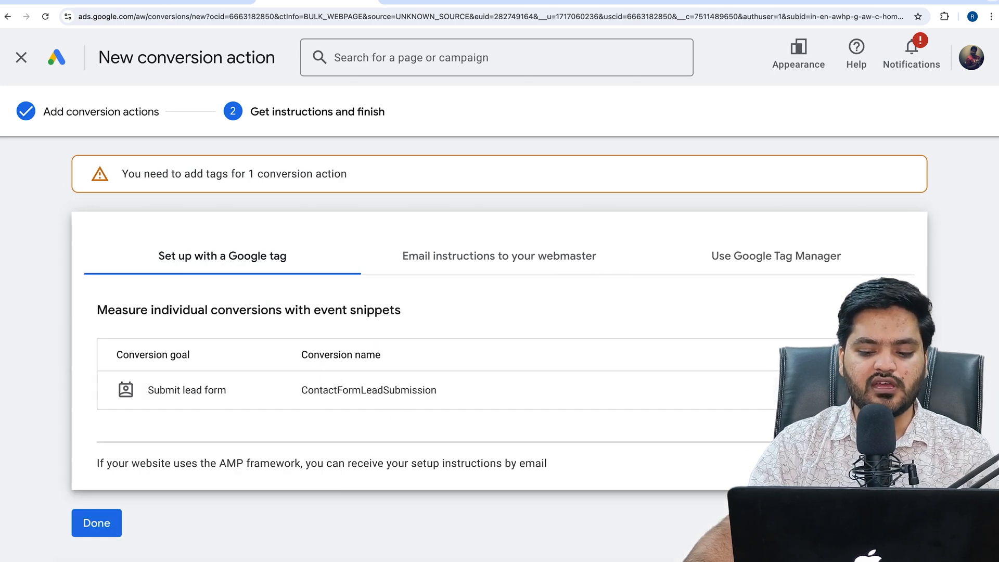
pyautogui.click(845, 390)
pyautogui.scroll(-1, 389, 417)
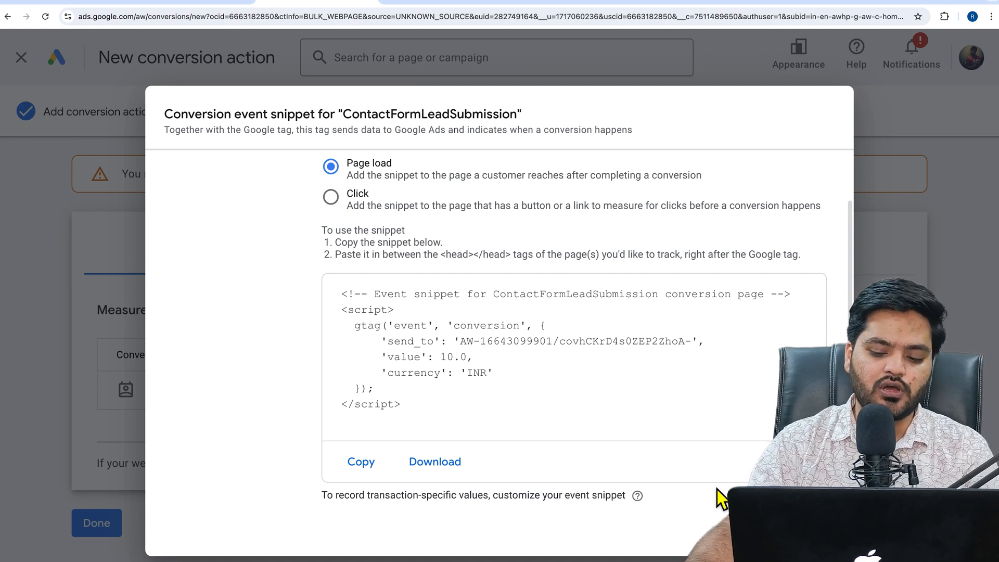
pyautogui.click(822, 531)
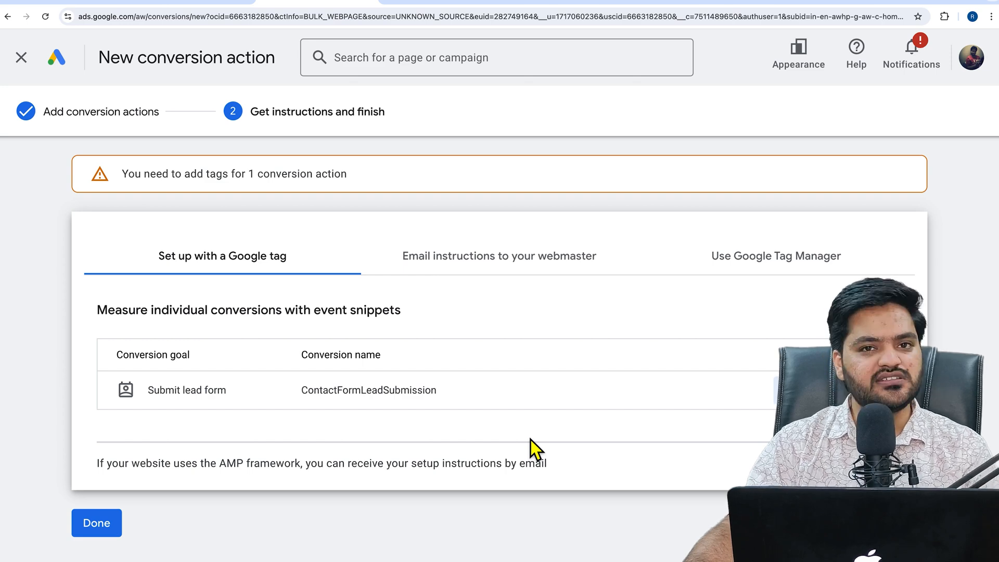
# Display the Google Tag Manager instructions and locate the conversion ID and conversion label
pyautogui.click(787, 268)
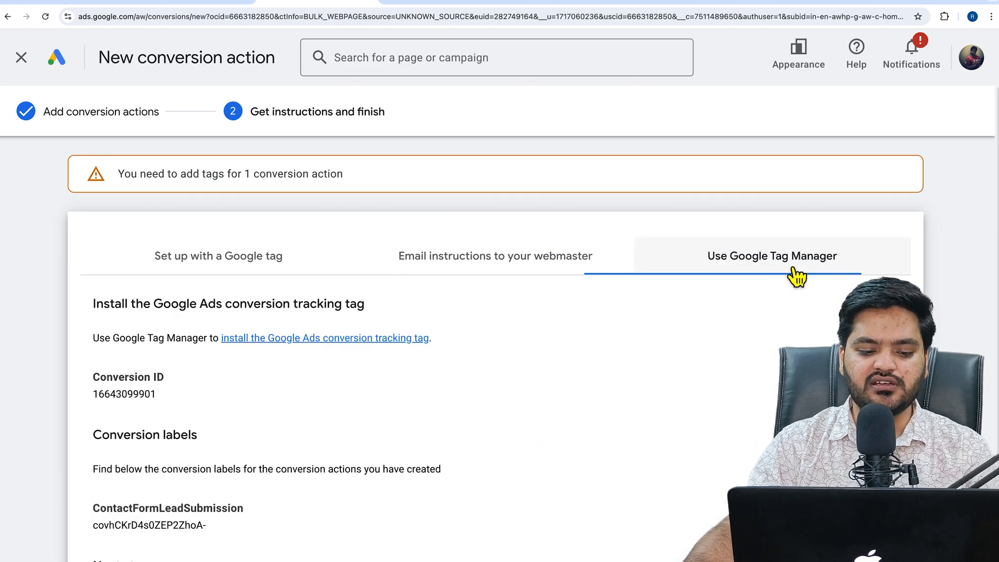
pyautogui.scroll(-3, 244, 395)
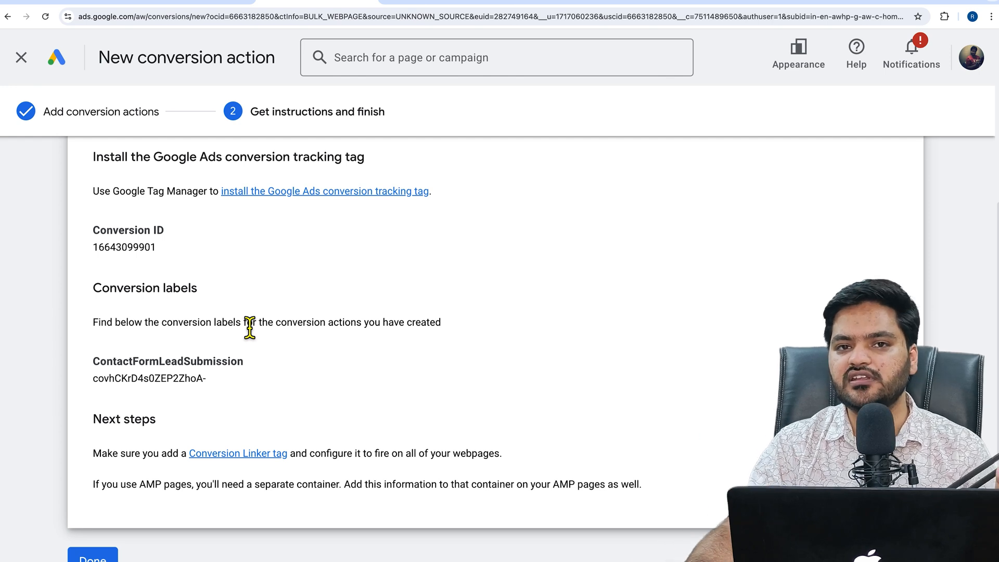
pyautogui.moveTo(92, 228); pyautogui.dragTo(208, 289)
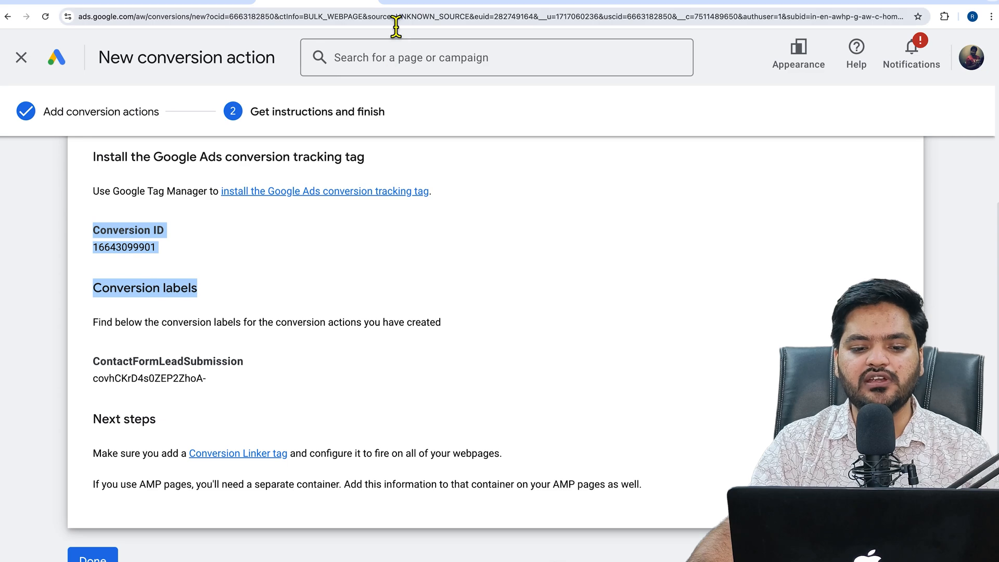
# Search Google for "google tag manager" in a separate browser tab and open the Tag Manager site
pyautogui.click(393, 4)
pyautogui.write('google.com')
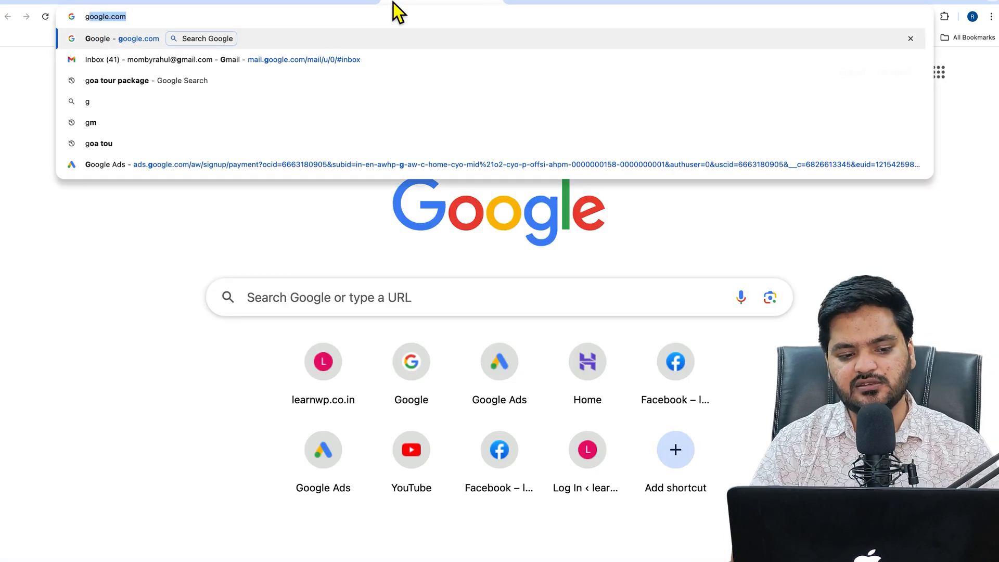
pyautogui.press('Return')
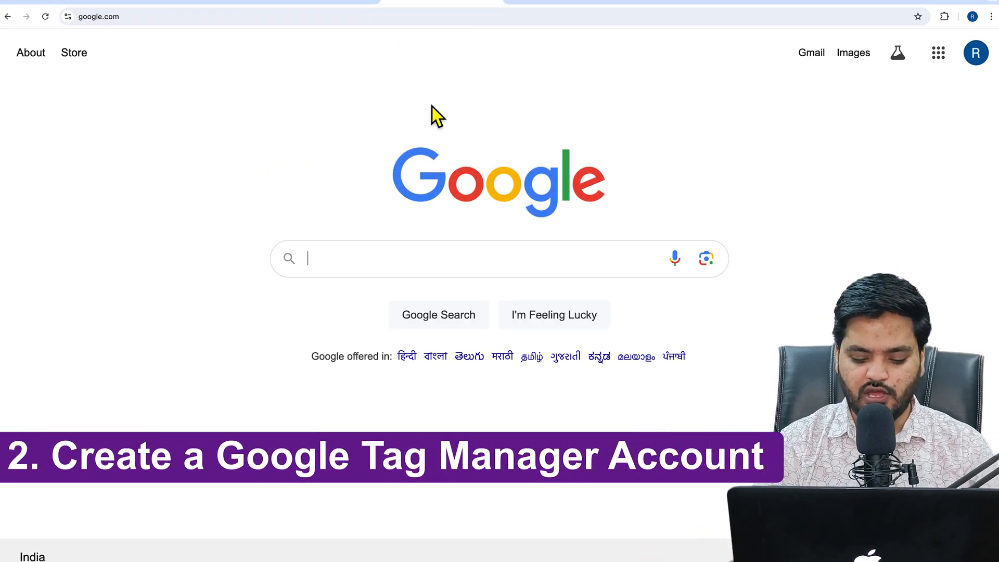
pyautogui.write('google tag man')
pyautogui.press('Down')
pyautogui.press('Return')
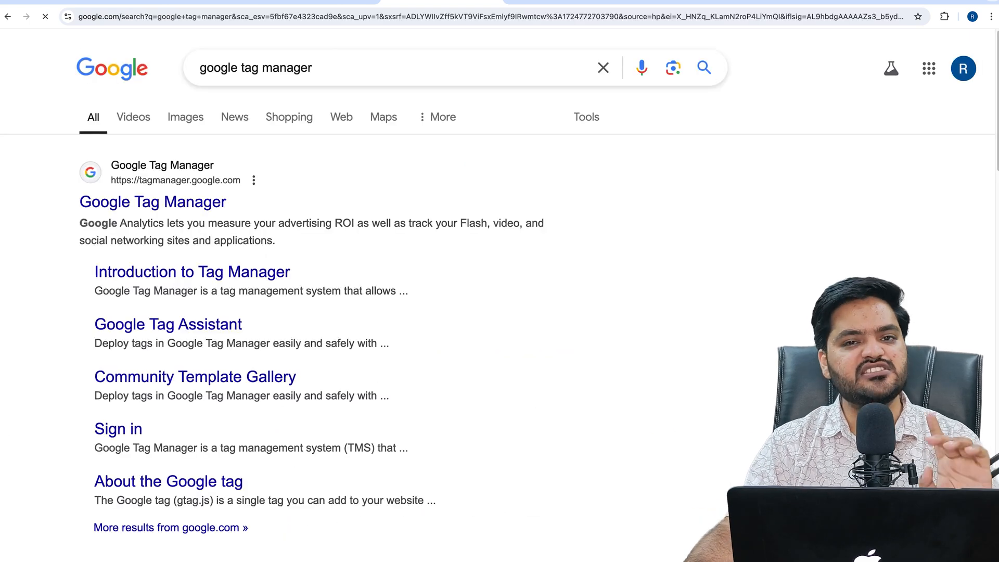
pyautogui.click(192, 207)
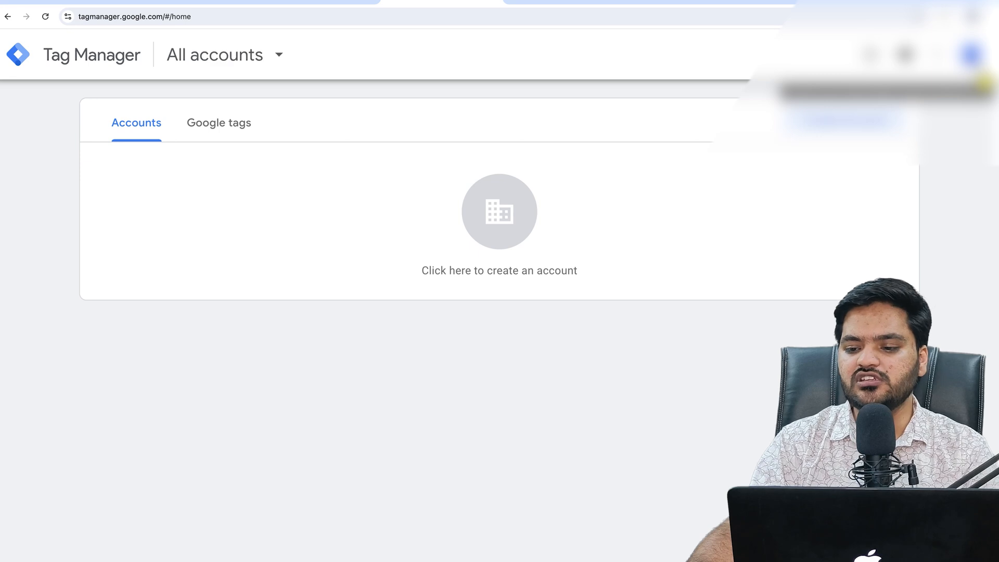
# Switch Tag Manager to the other signed-in Google account and start creating a new Tag Manager account
pyautogui.click(972, 56)
pyautogui.click(885, 138)
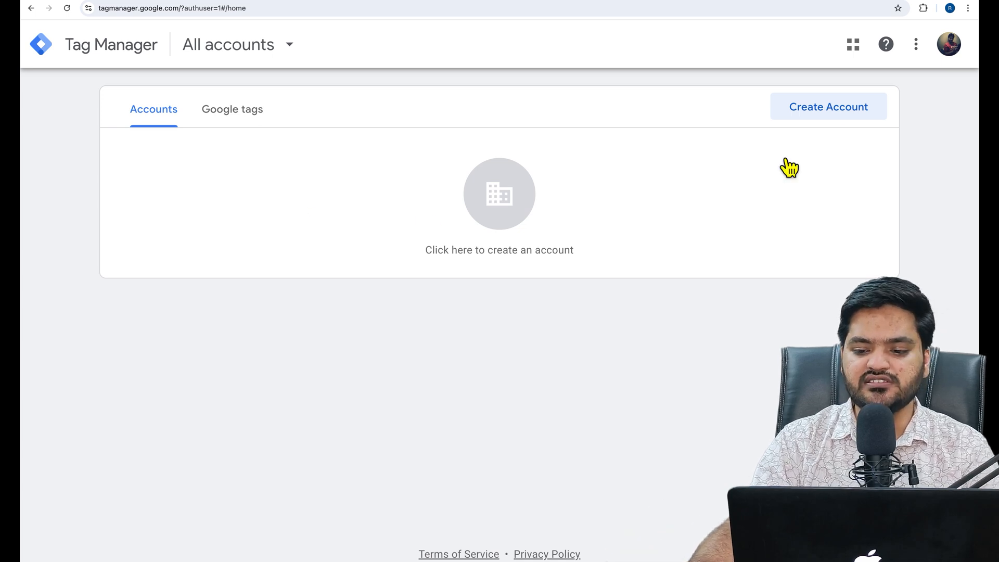
pyautogui.click(841, 126)
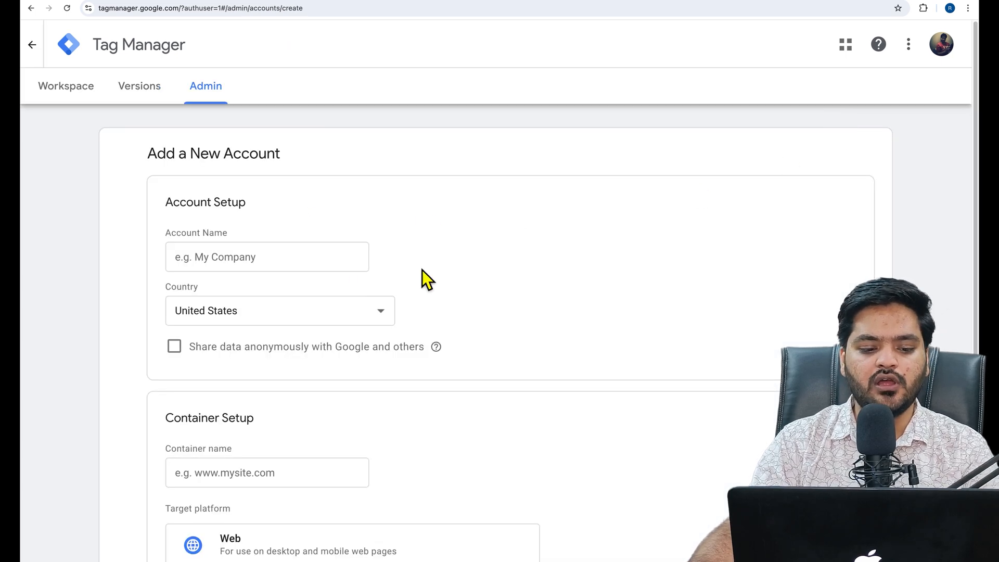
# Name the Tag Manager account learnWP and set its country to India
pyautogui.click(278, 274)
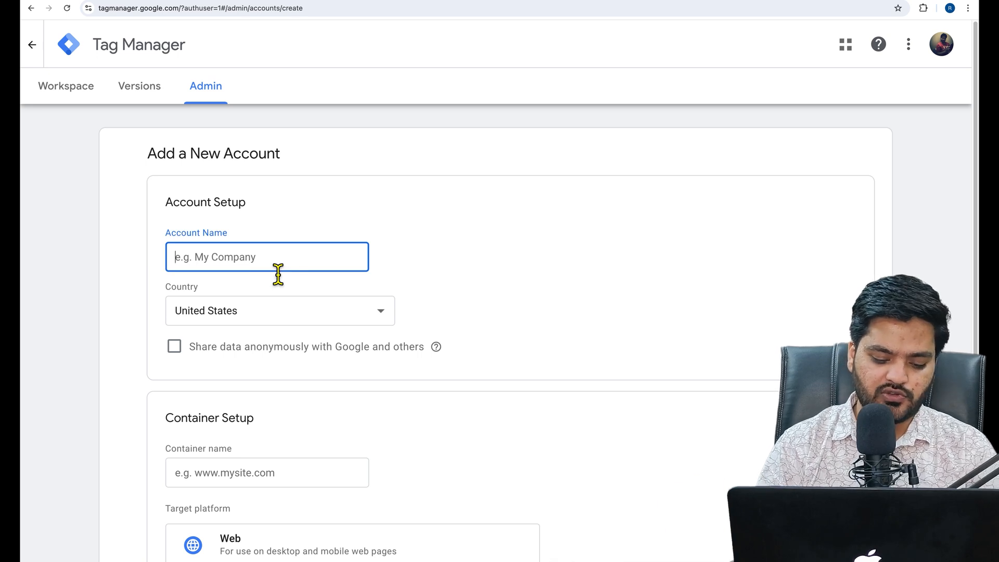
pyautogui.write('learnWP')
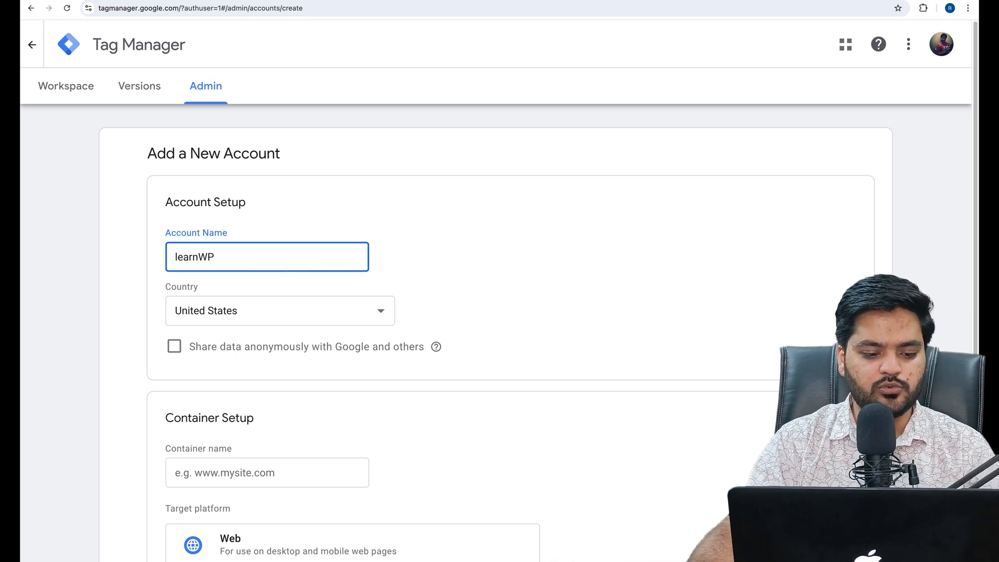
pyautogui.click(277, 308)
pyautogui.write('in')
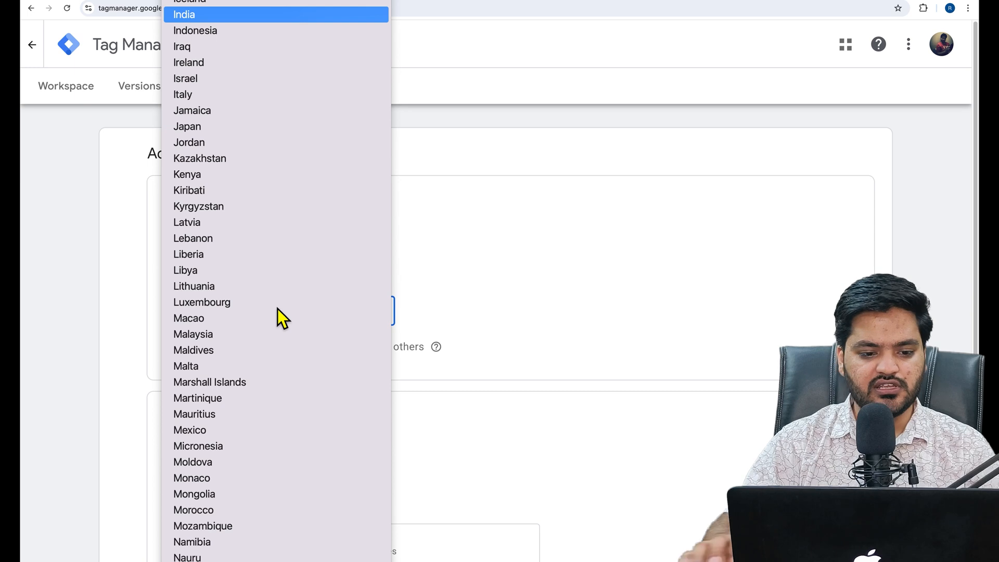
pyautogui.click(232, 19)
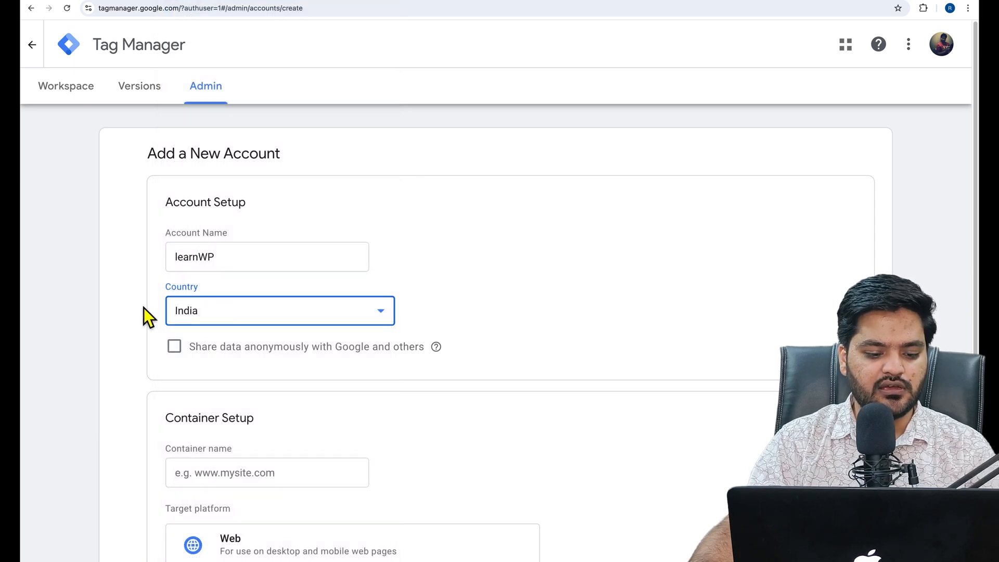
pyautogui.scroll(-3, 156, 333)
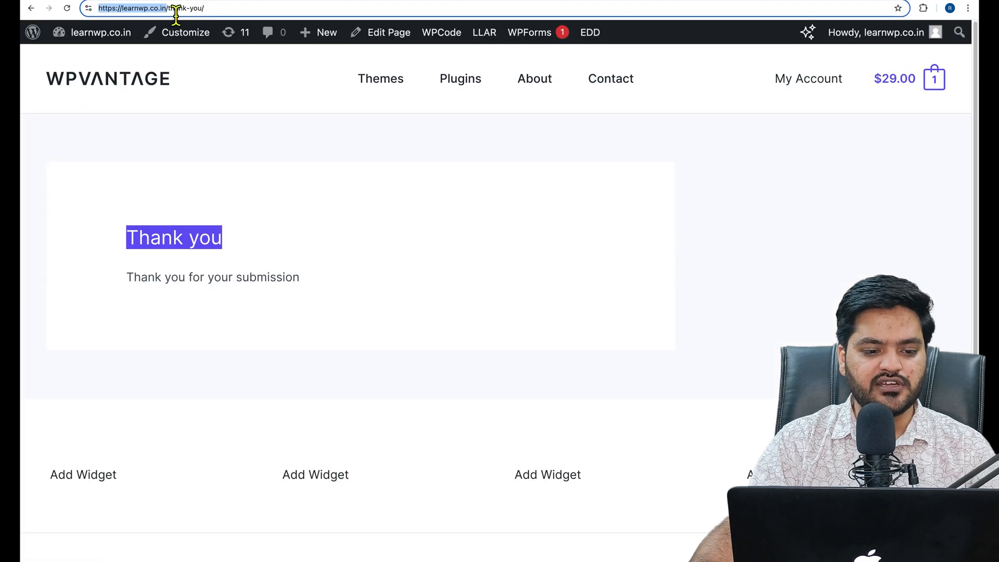
pyautogui.rightClick(154, 8)
pyautogui.click(196, 96)
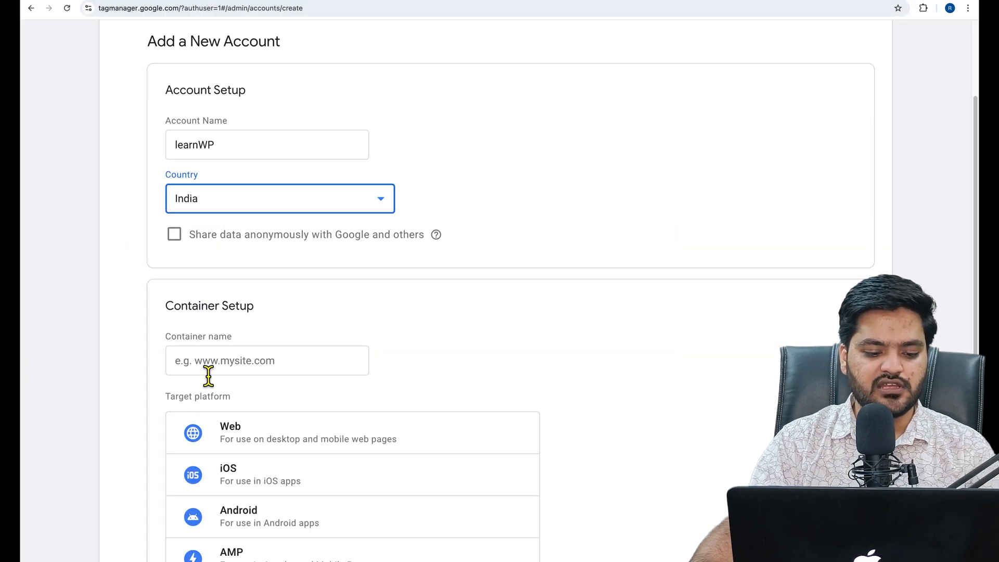
pyautogui.rightClick(208, 375)
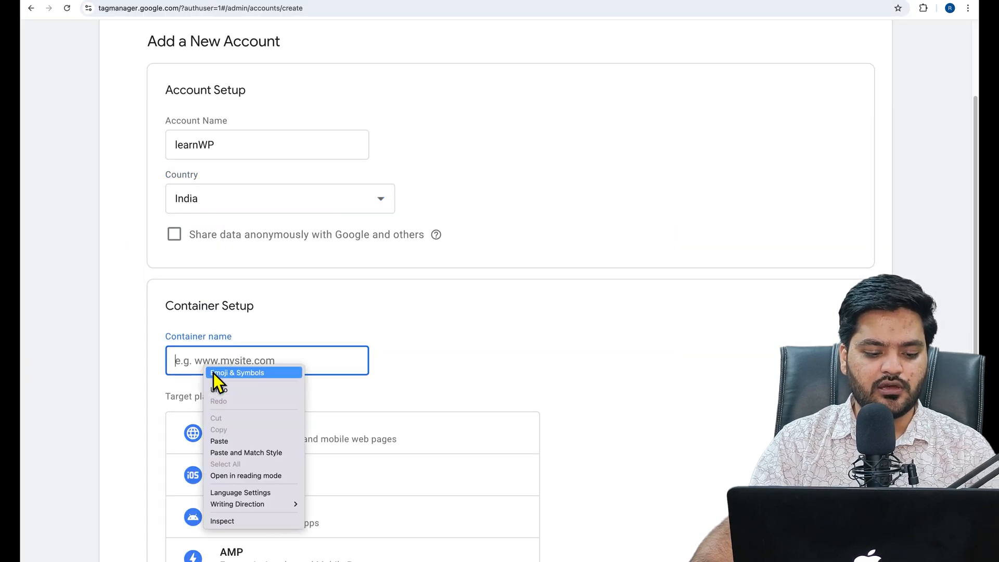
pyautogui.click(229, 442)
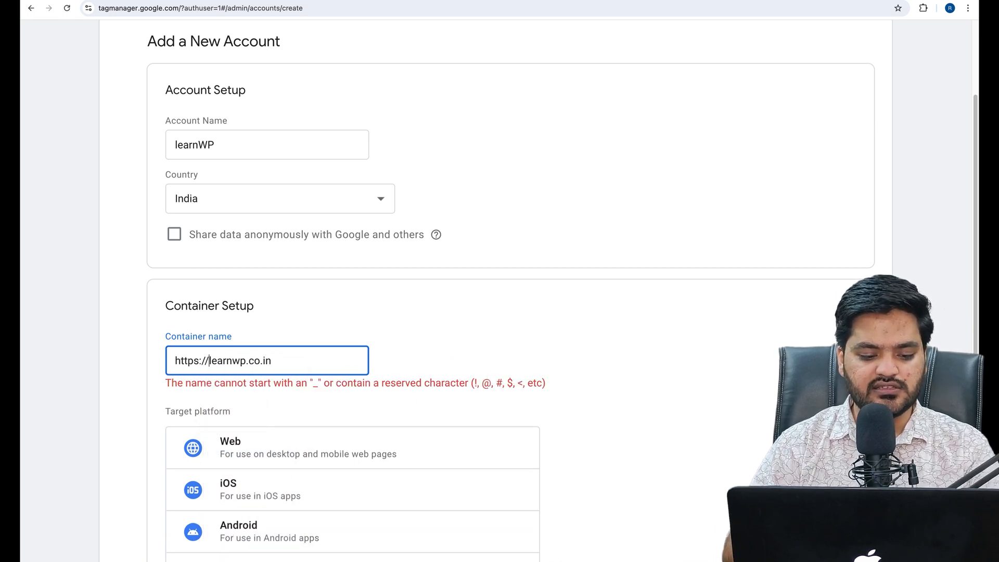
pyautogui.press('BackSpace')
pyautogui.press('BackSpace')
pyautogui.press('BackSpace')
pyautogui.press('BackSpace')
pyautogui.press('BackSpace')
pyautogui.press('BackSpace')
pyautogui.press('BackSpace')
pyautogui.press('BackSpace')
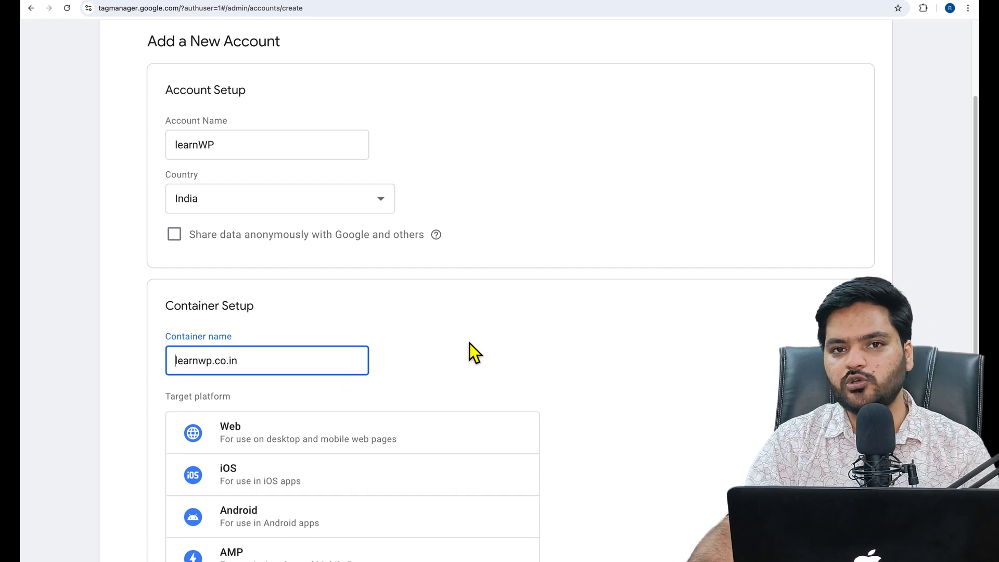
# Create the account with Web as the container's target platform, accepting the Terms of Service and the GDPR Data Processing Terms
pyautogui.scroll(-2, 313, 371)
pyautogui.click(339, 339)
pyautogui.scroll(-2, 343, 346)
pyautogui.click(211, 507)
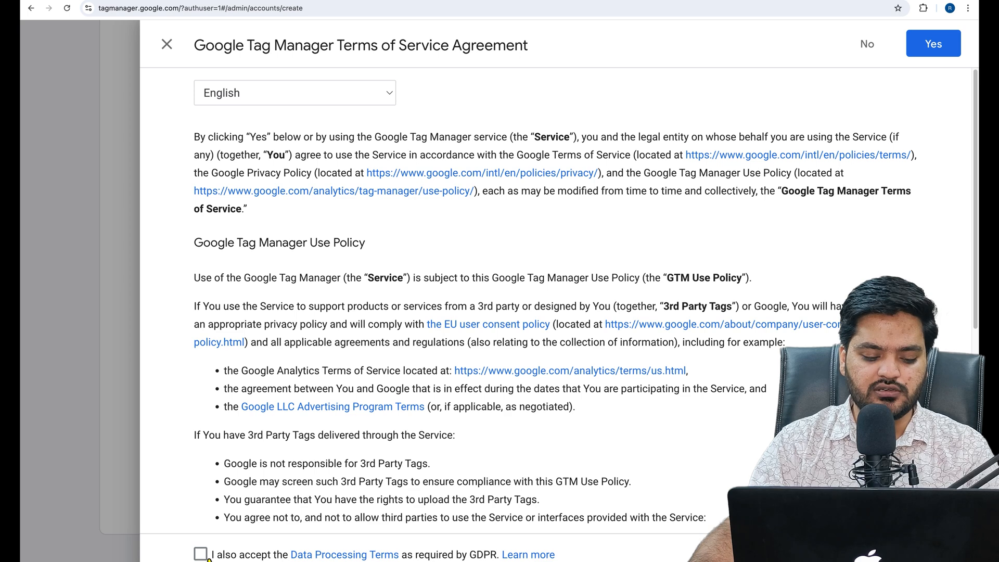
pyautogui.click(202, 555)
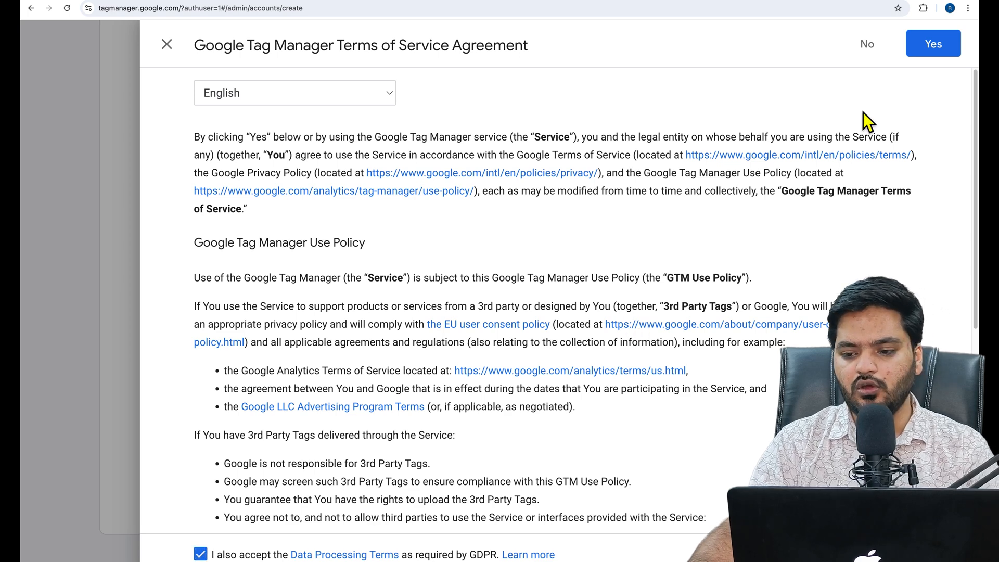
pyautogui.click(932, 46)
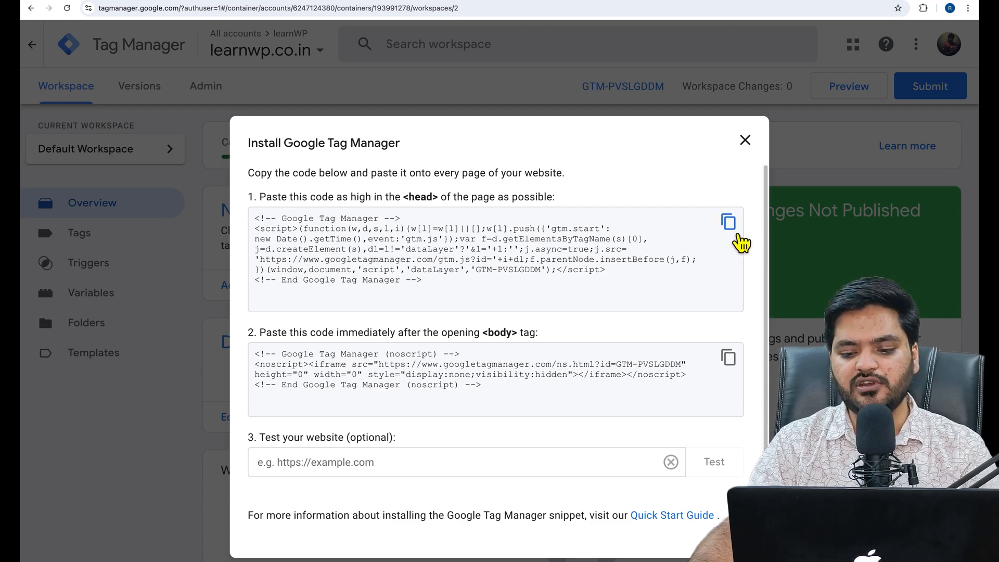
# Copy the Google Tag Manager installation code intended for the head of the website's pages
pyautogui.click(740, 232)
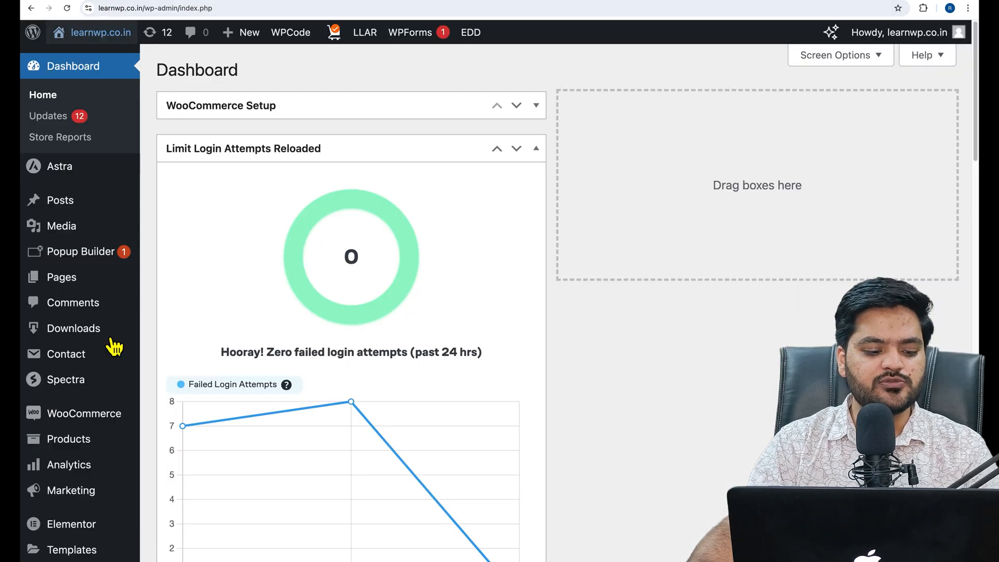
pyautogui.moveTo(112, 345)
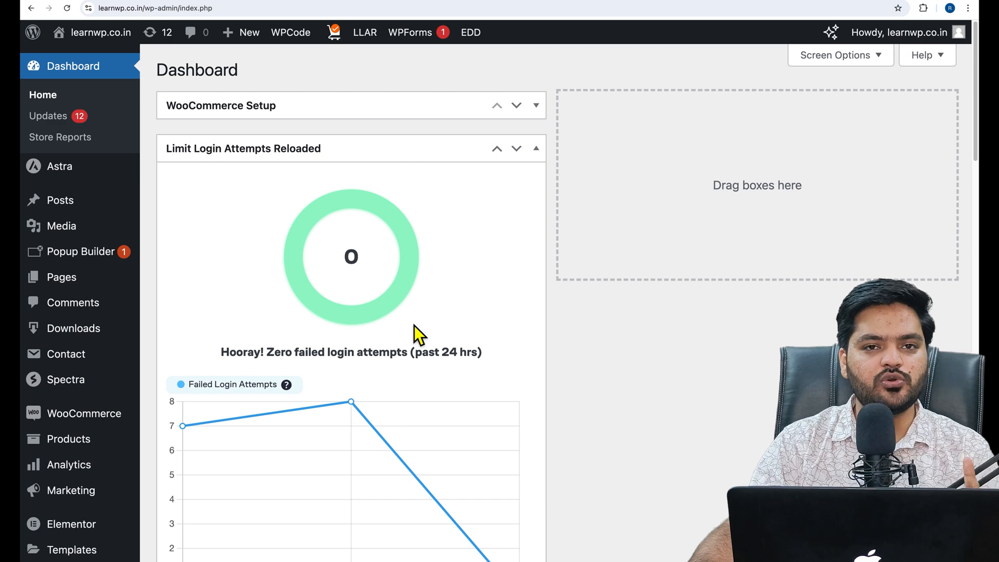
pyautogui.click(415, 1)
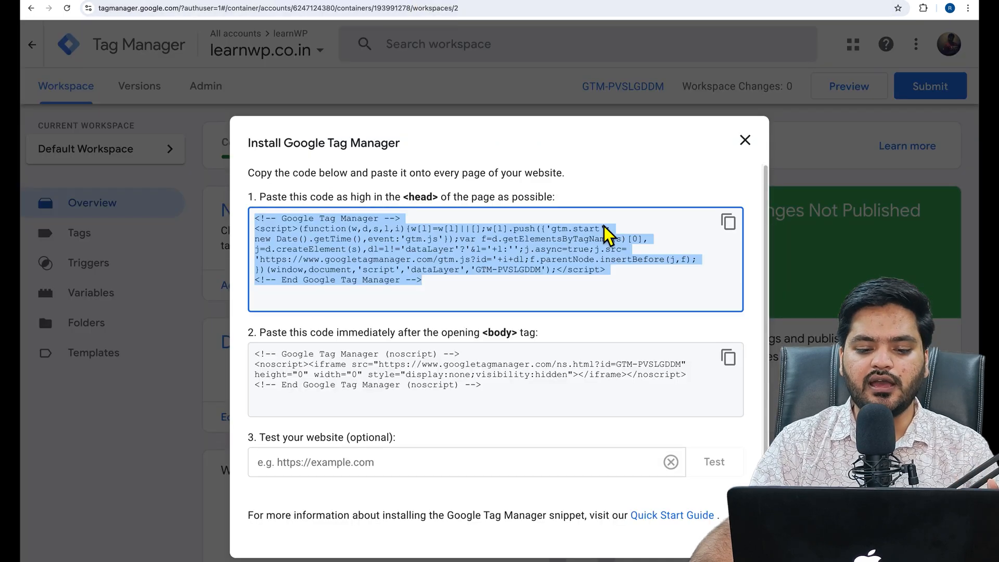
pyautogui.moveTo(409, 198); pyautogui.dragTo(436, 200)
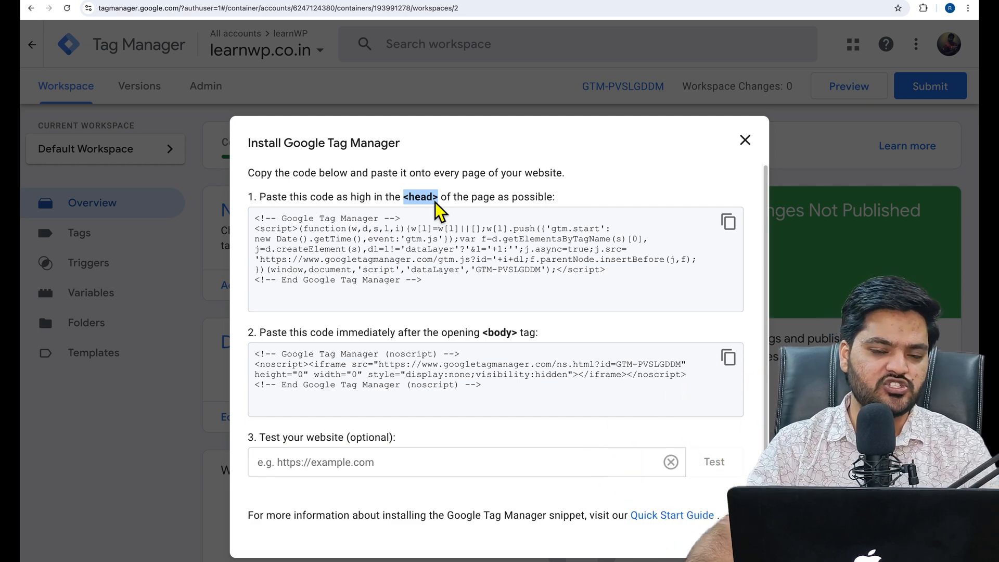
pyautogui.moveTo(439, 201); pyautogui.dragTo(409, 200)
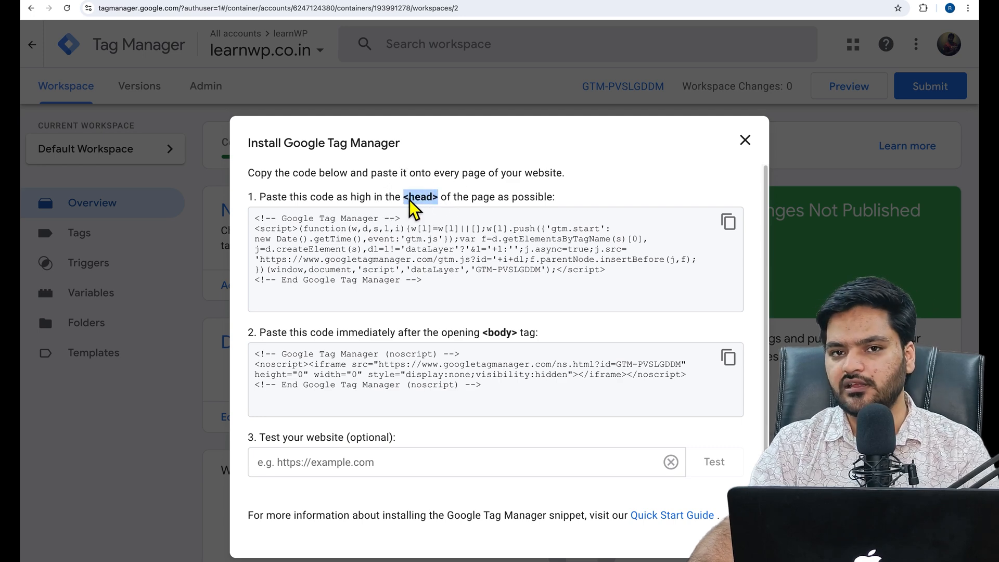
# Search the WordPress site's Add Plugins page for wpcode and dismiss the Redirection for Contact Form 7 notice
pyautogui.click(110, 1)
pyautogui.scroll(-3, 285, 257)
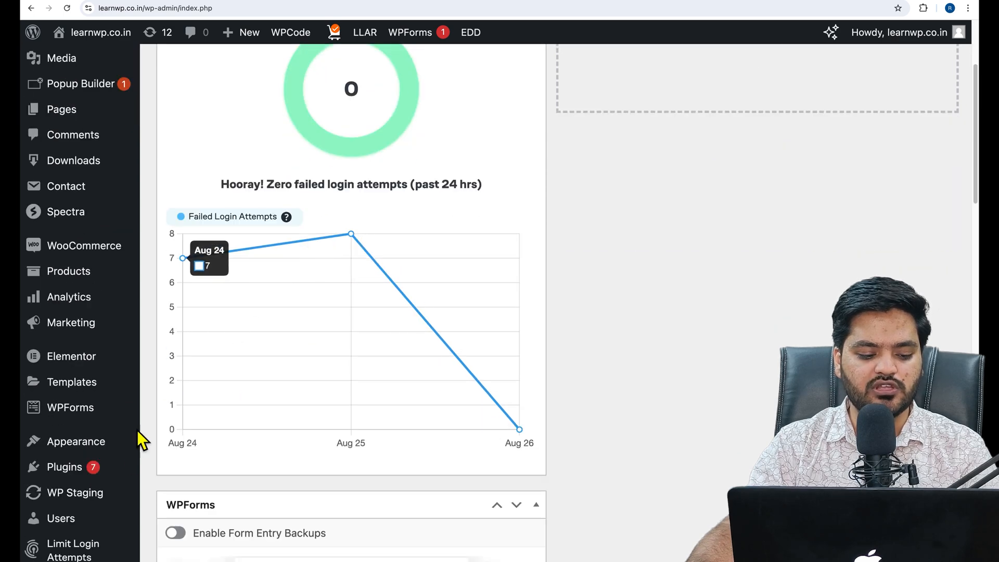
pyautogui.moveTo(96, 471)
pyautogui.click(196, 490)
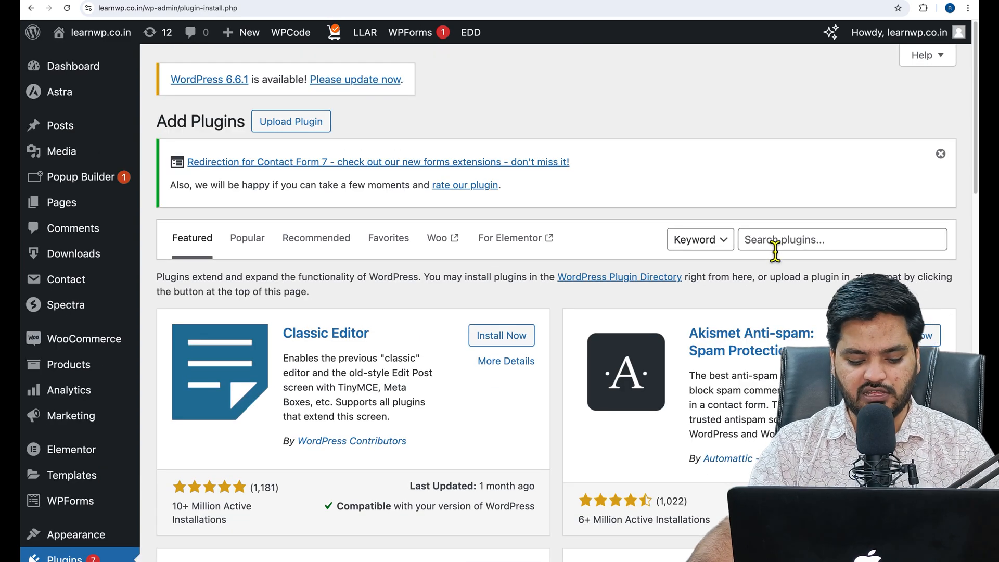
pyautogui.click(775, 244)
pyautogui.write('wpcode')
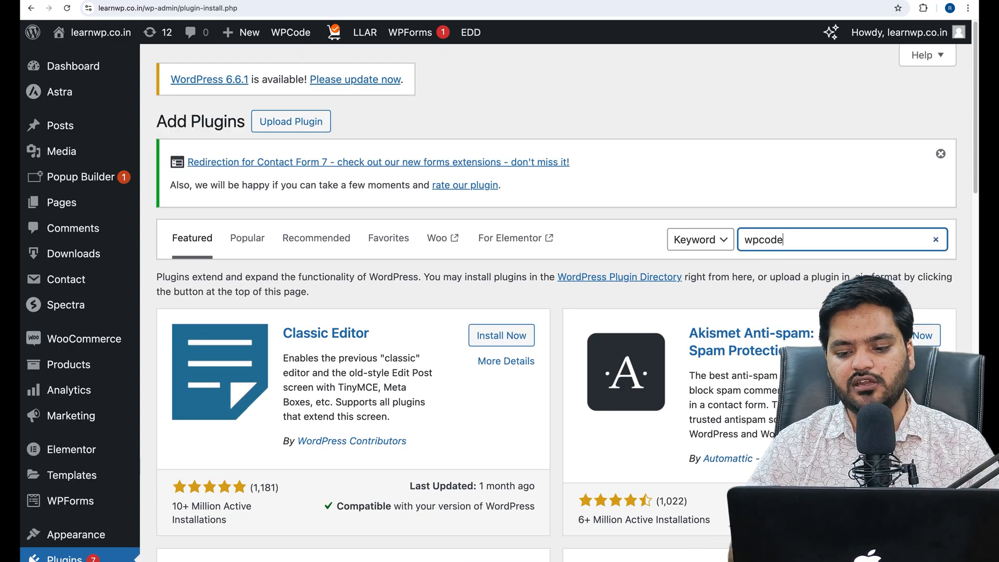
pyautogui.click(942, 165)
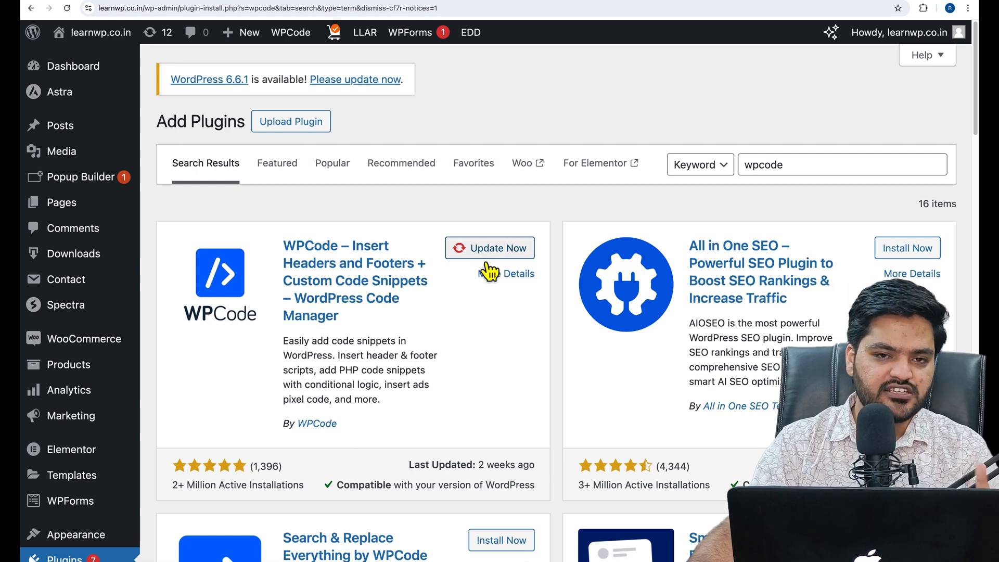
# Open WPCode's Header & Footer page for site-wide scripts in the WordPress admin
pyautogui.scroll(-5, 122, 319)
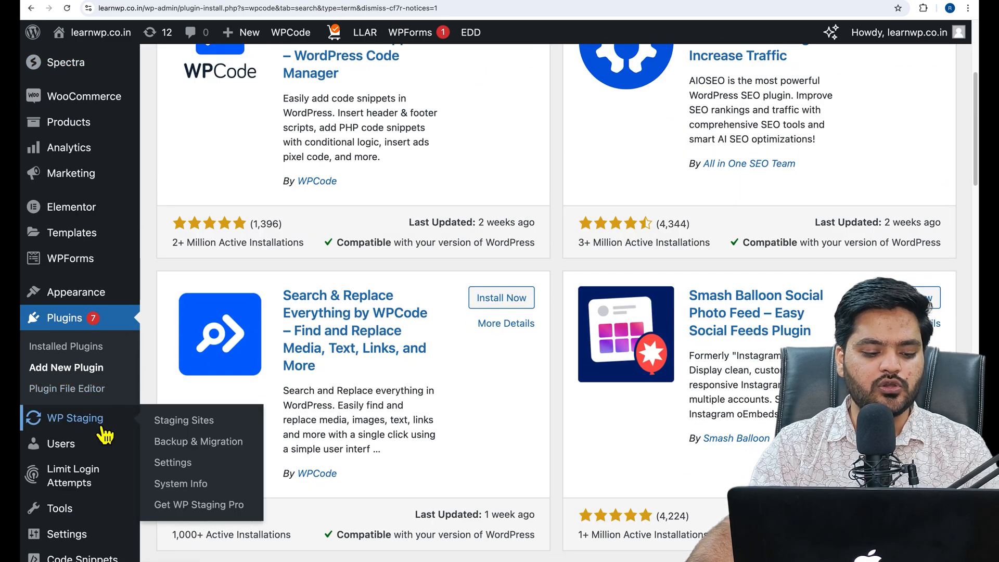
pyautogui.scroll(-2, 104, 434)
pyautogui.moveTo(96, 541)
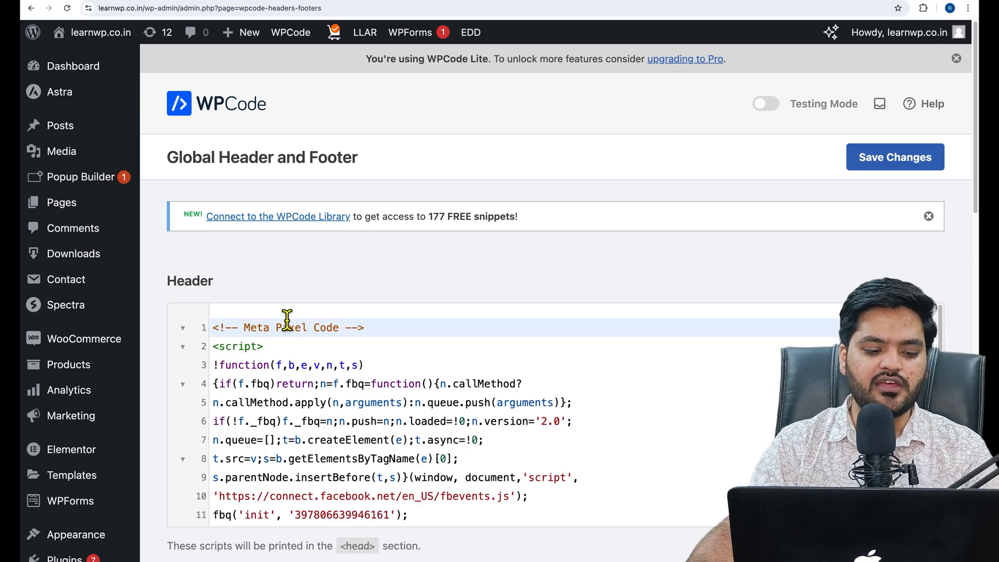
# Paste the copied Google Tag Manager head code at the end of the Header scripts, one blank line below the existing Google tag
pyautogui.scroll(-10, 398, 421)
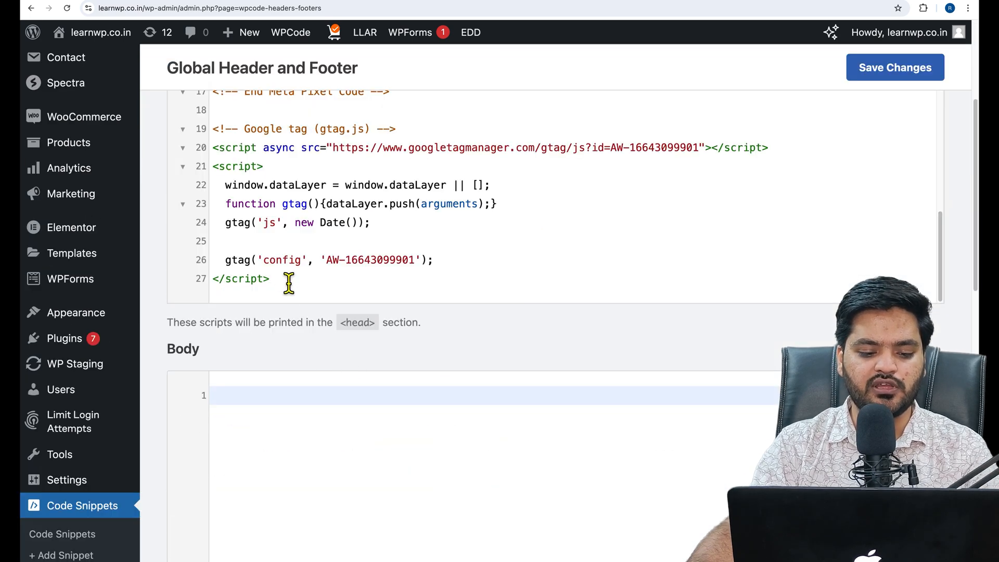
pyautogui.click(288, 282)
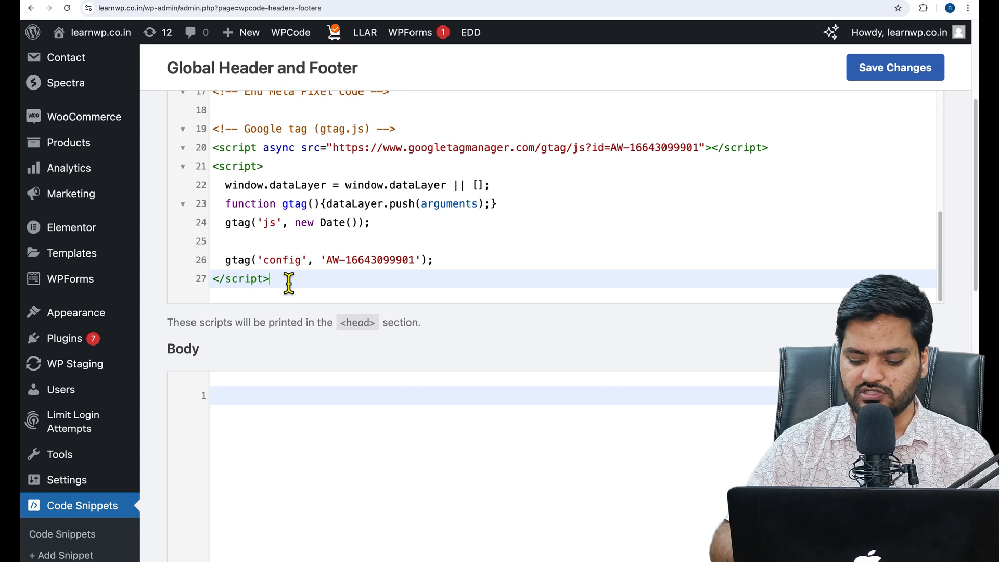
pyautogui.press('Return')
pyautogui.press('Return')
pyautogui.rightClick(273, 285)
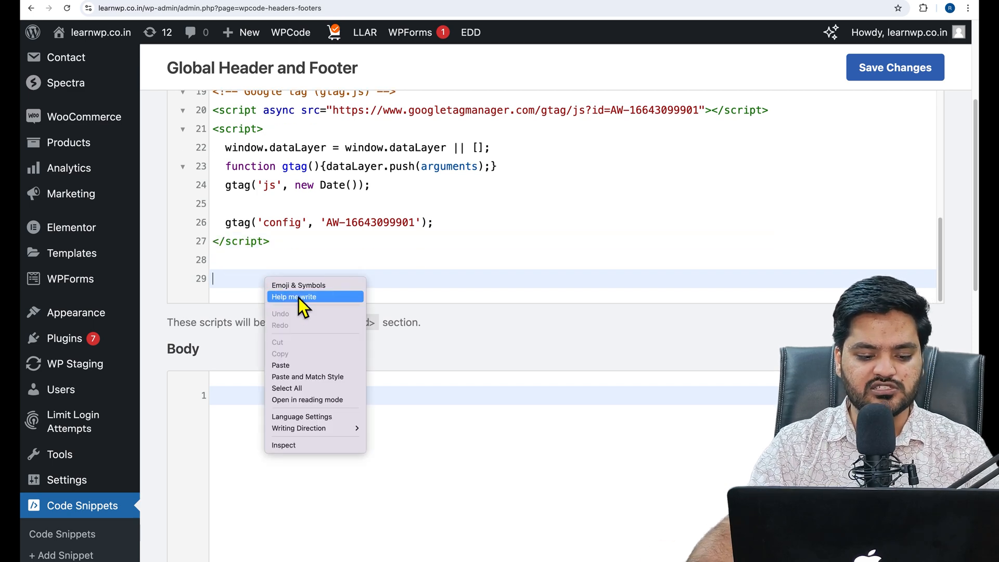
pyautogui.click(289, 366)
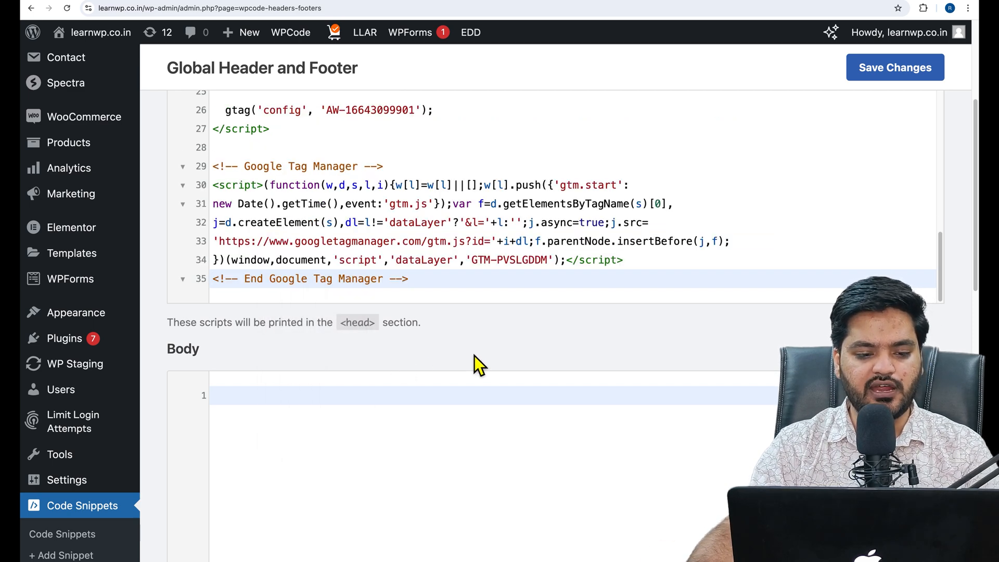
# Copy the Google Tag Manager noscript code that goes immediately after the opening body tag
pyautogui.click(427, 10)
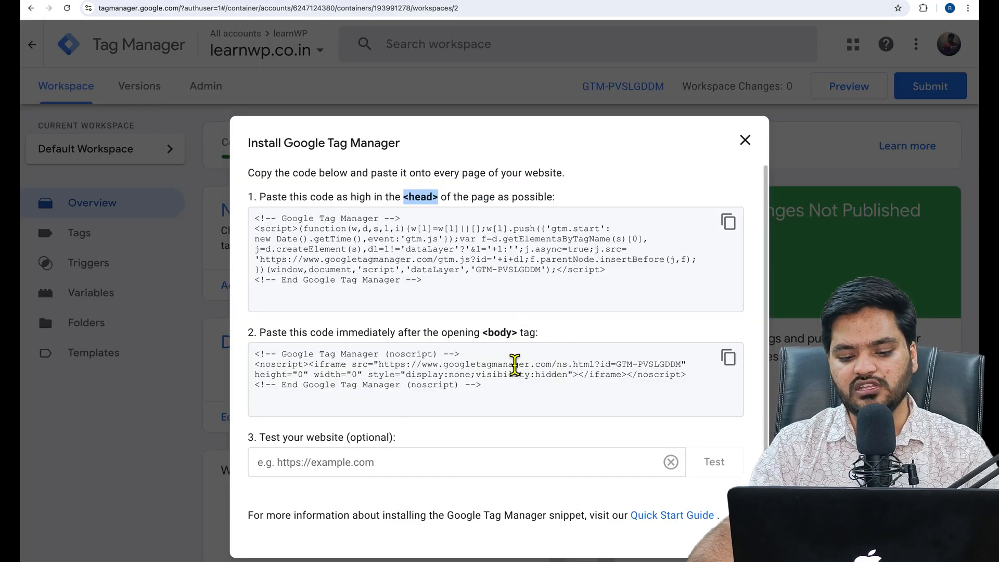
pyautogui.moveTo(462, 337); pyautogui.dragTo(545, 339)
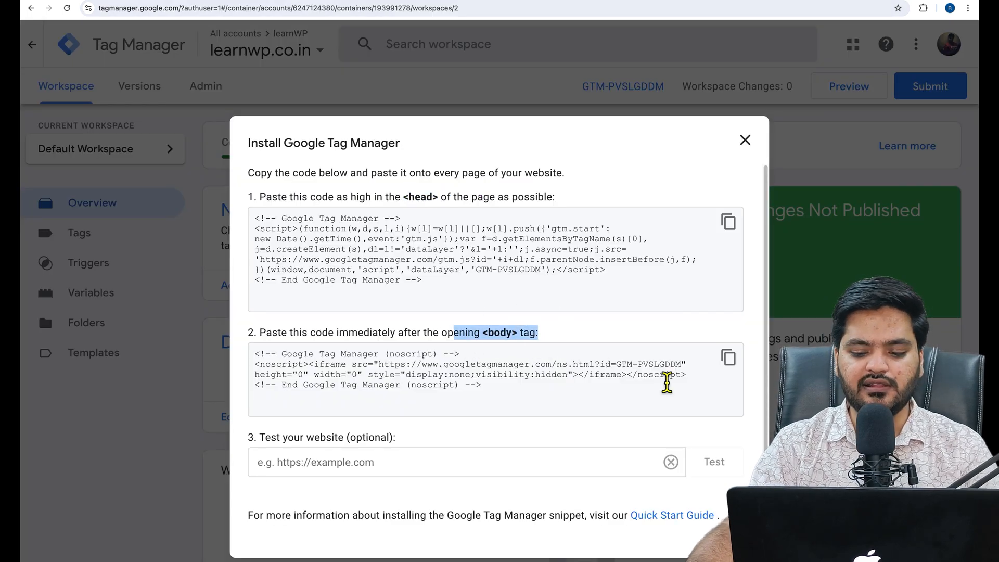
pyautogui.click(739, 371)
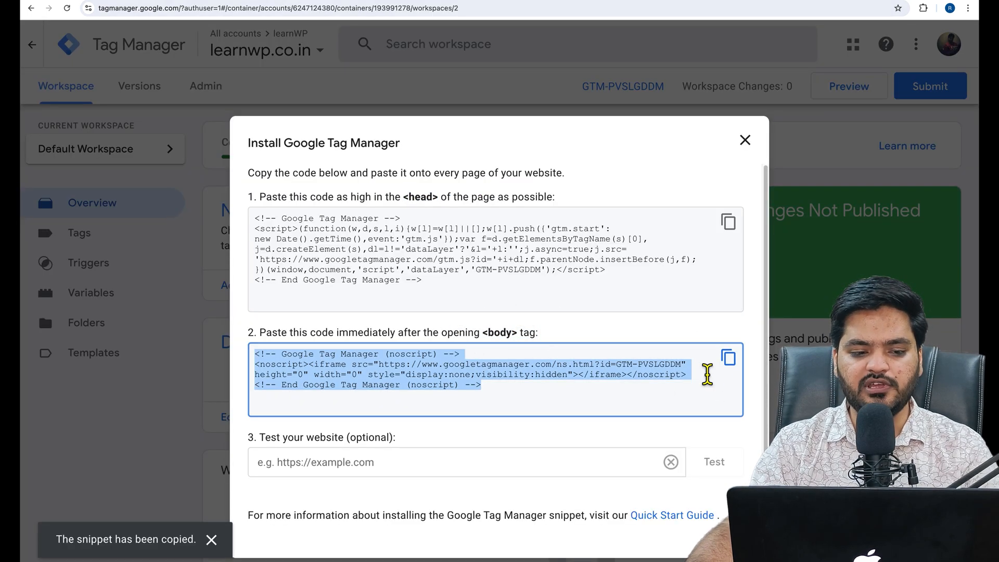
# Paste the noscript code into the Body scripts of WPCode's Global Header and Footer page and save the changes
pyautogui.click(104, 8)
pyautogui.moveTo(173, 361); pyautogui.dragTo(207, 364)
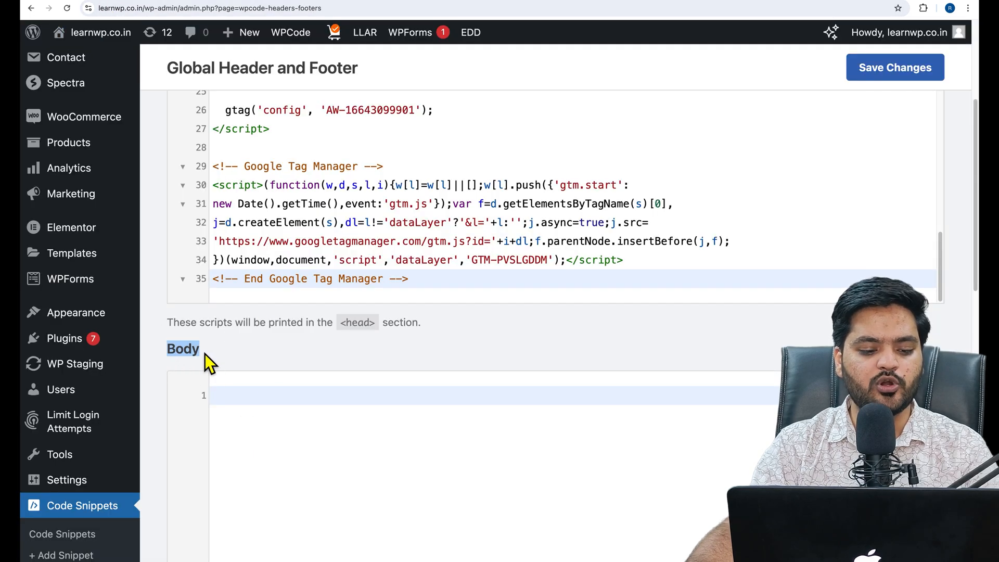
pyautogui.scroll(-2, 308, 398)
pyautogui.rightClick(258, 293)
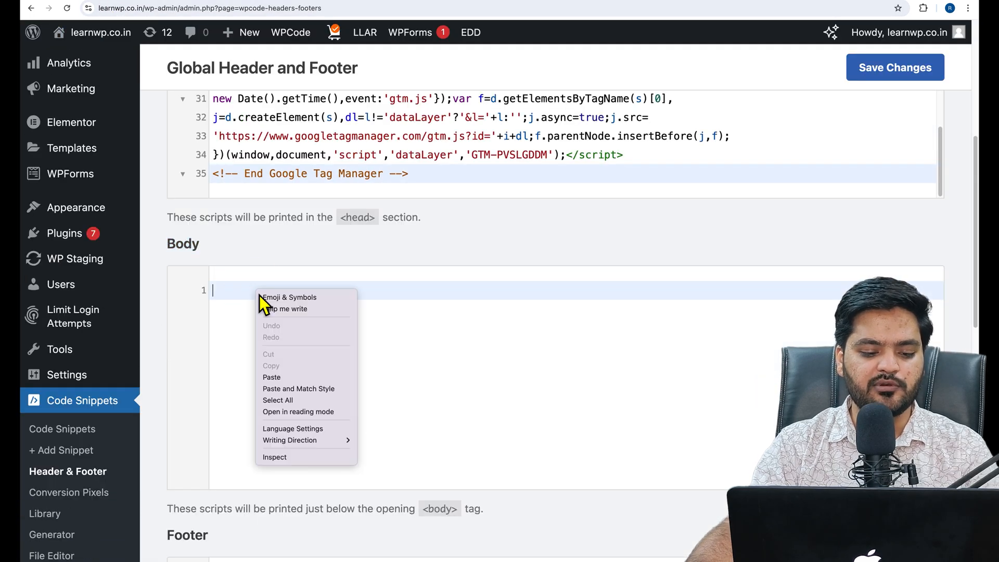
pyautogui.click(282, 378)
pyautogui.click(915, 72)
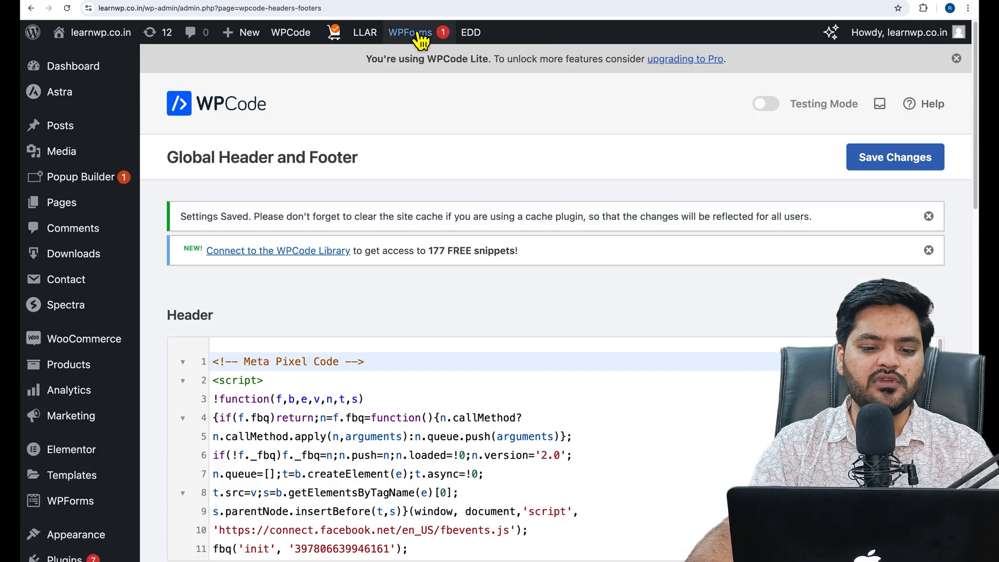
pyautogui.click(427, 1)
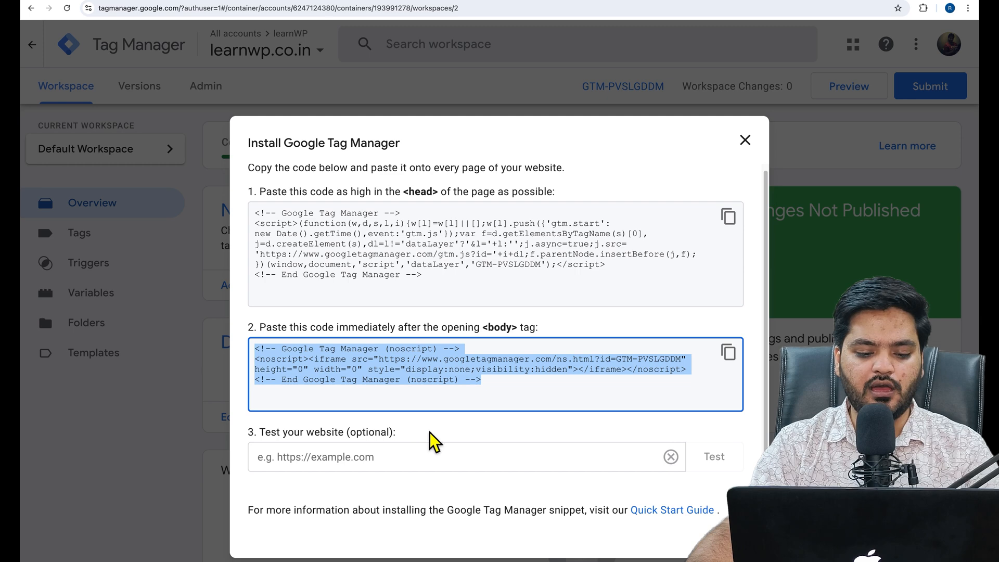
pyautogui.click(214, 1)
pyautogui.rightClick(145, 8)
pyautogui.click(156, 91)
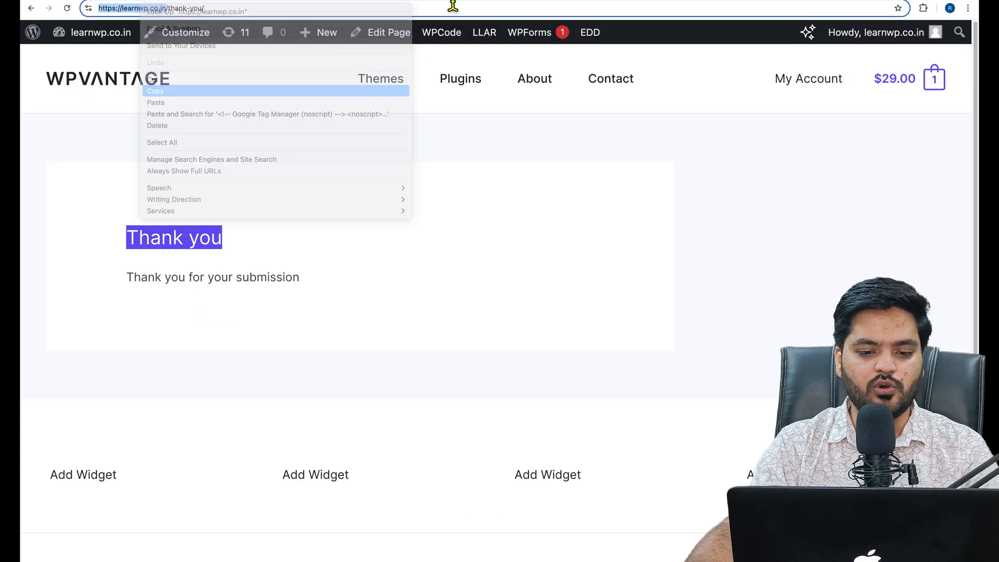
pyautogui.click(453, 6)
pyautogui.rightClick(353, 467)
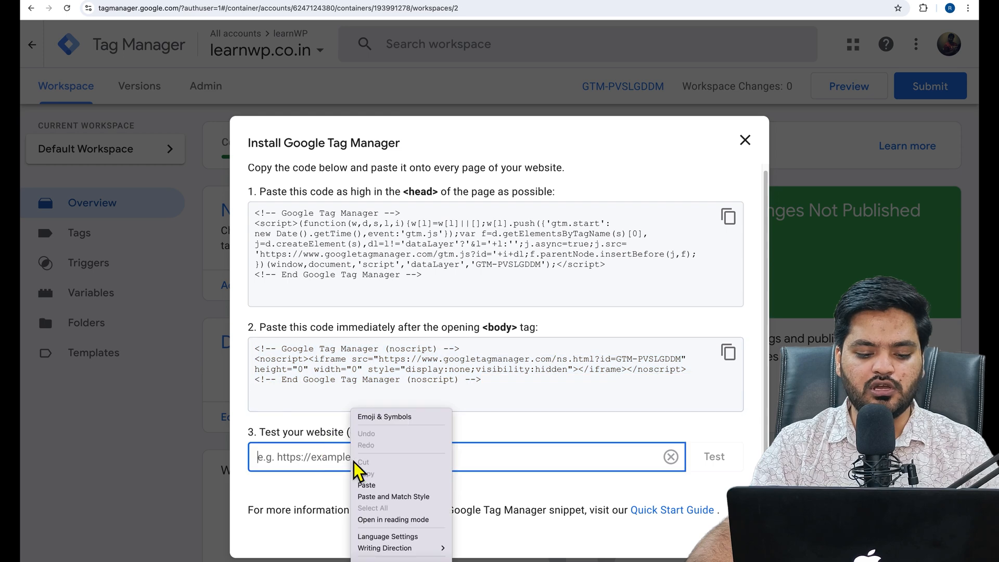
pyautogui.click(373, 486)
pyautogui.click(721, 468)
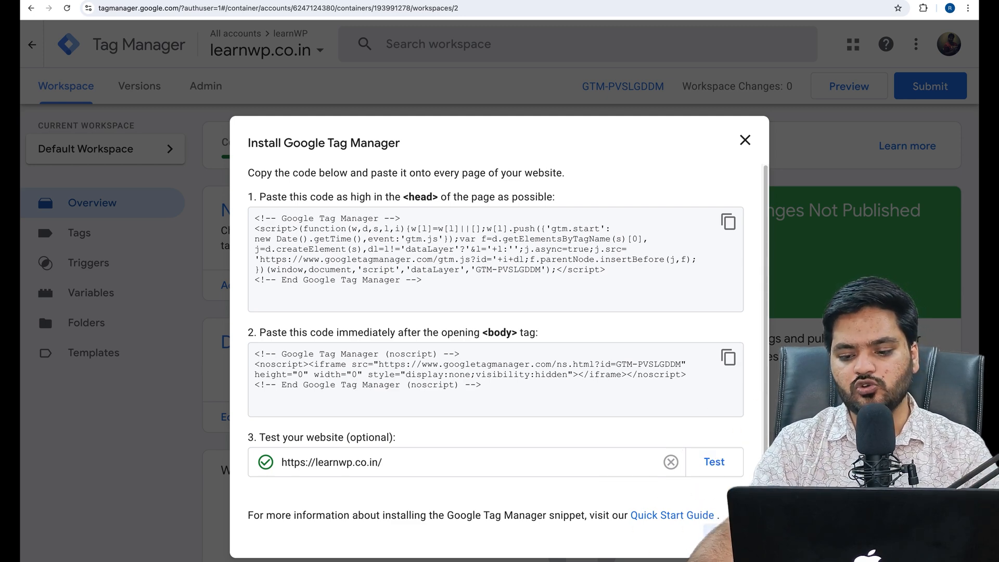
pyautogui.click(723, 536)
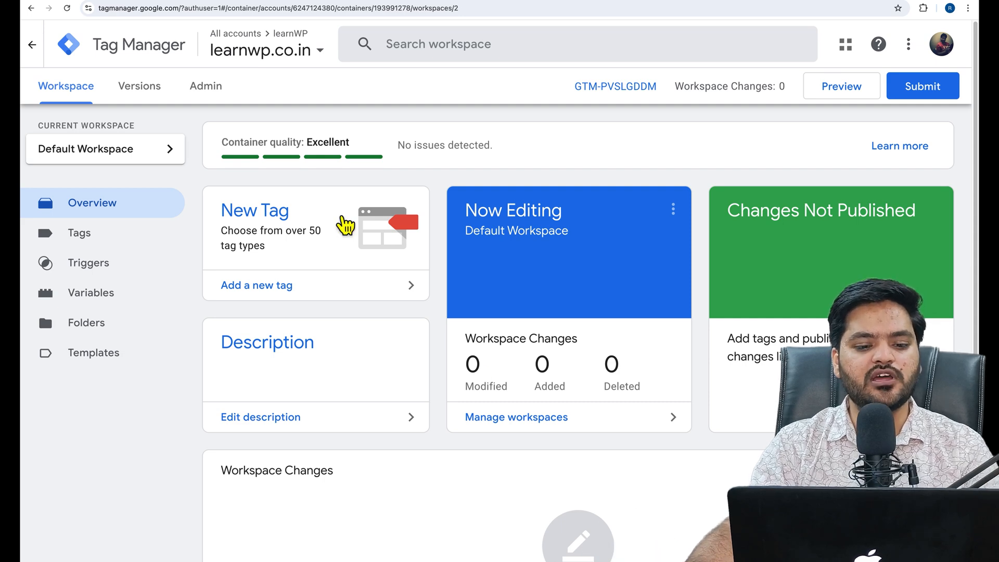
# Start a new tag in the Tag Manager container and name it ConversionLinker
pyautogui.click(318, 0)
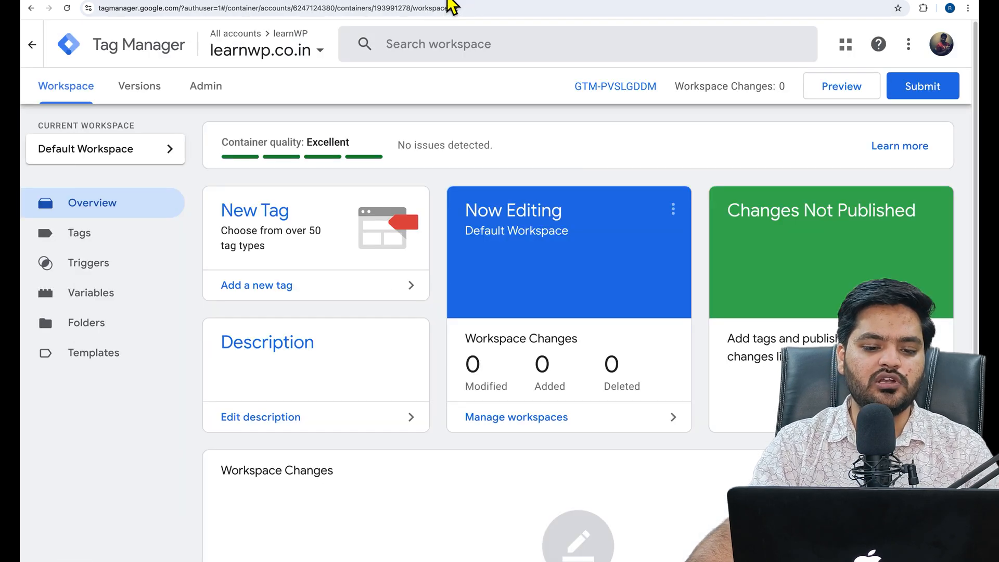
pyautogui.click(447, 3)
pyautogui.click(135, 234)
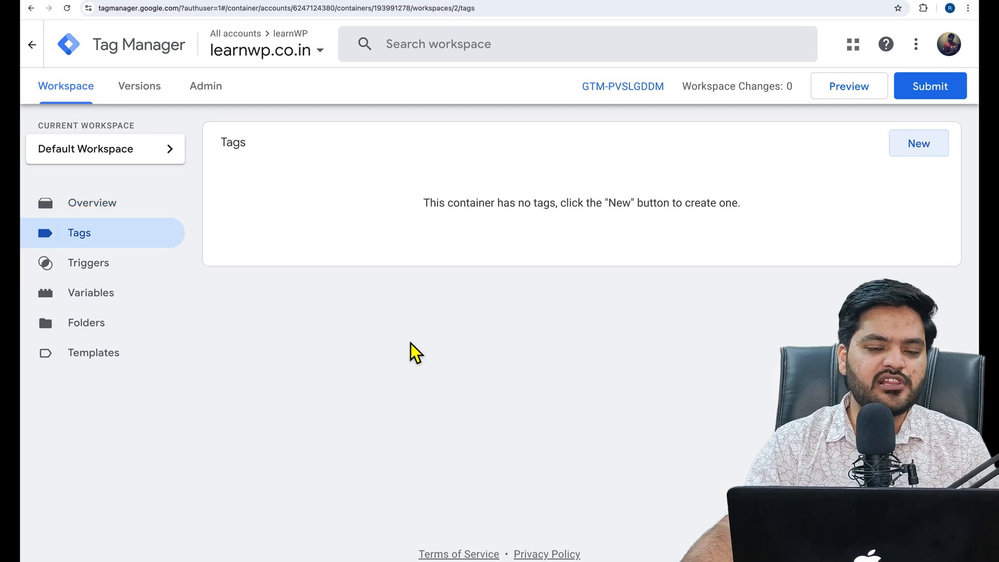
pyautogui.click(919, 143)
pyautogui.click(239, 51)
pyautogui.write('Conver')
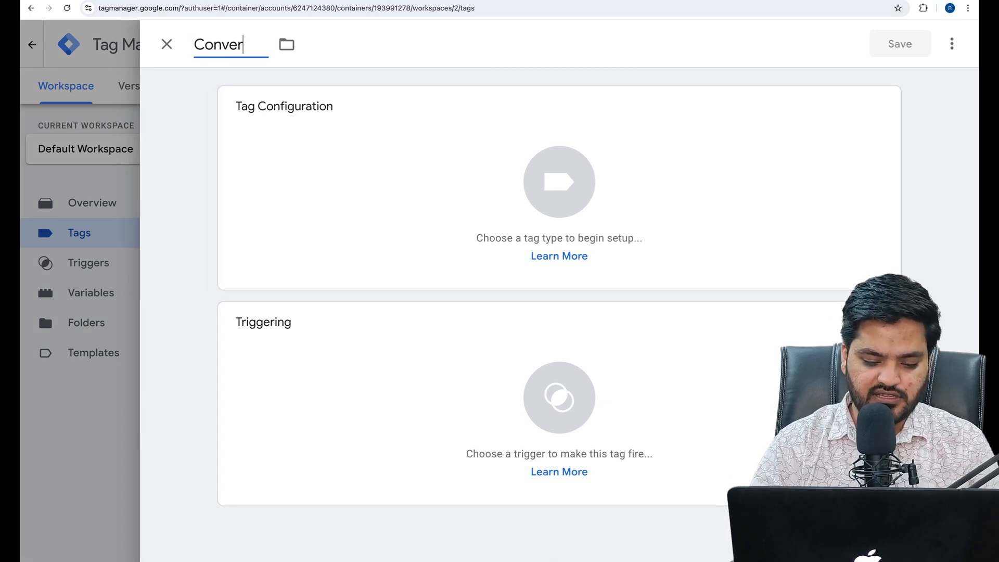
pyautogui.write('sionLinke')
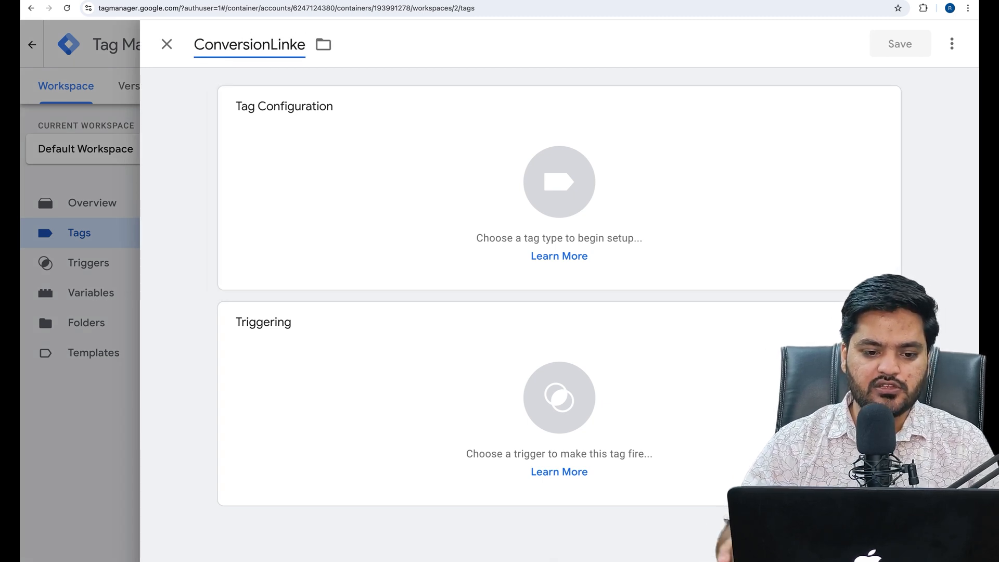
pyautogui.write('r')
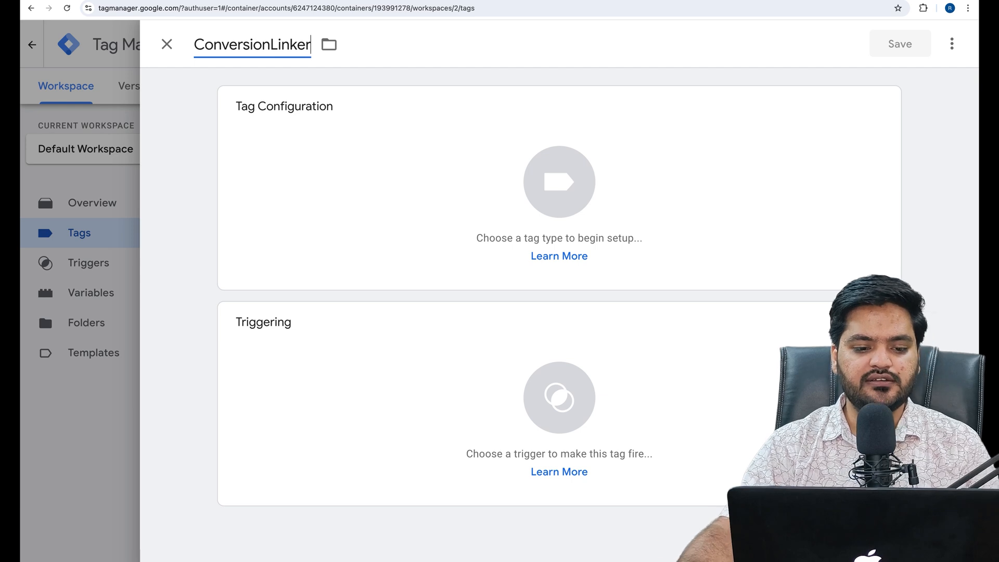
# Set the tag type to Conversion Linker from Google Ads and enable linking on all page URLs and across domains
pyautogui.click(423, 214)
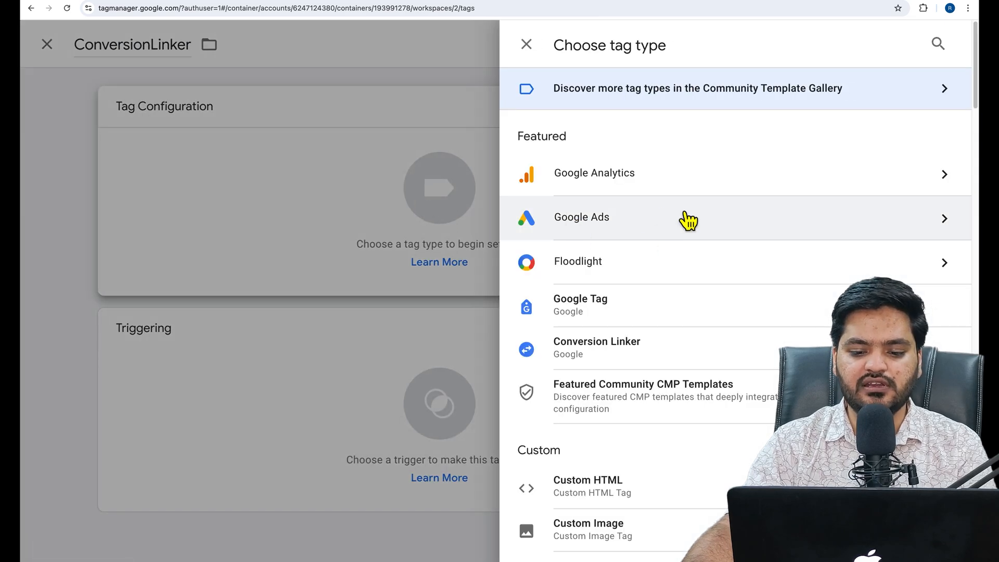
pyautogui.click(643, 229)
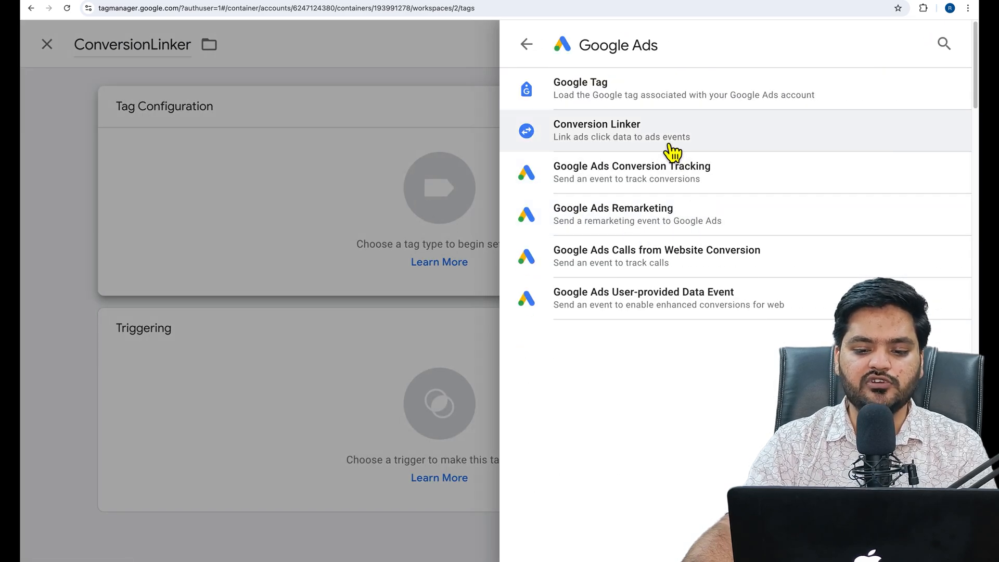
pyautogui.click(670, 147)
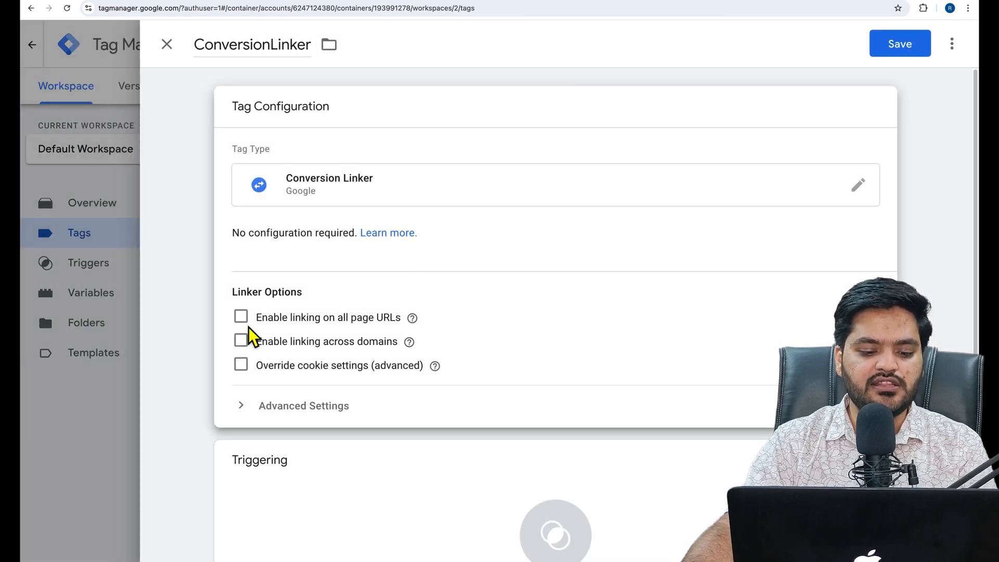
pyautogui.click(243, 318)
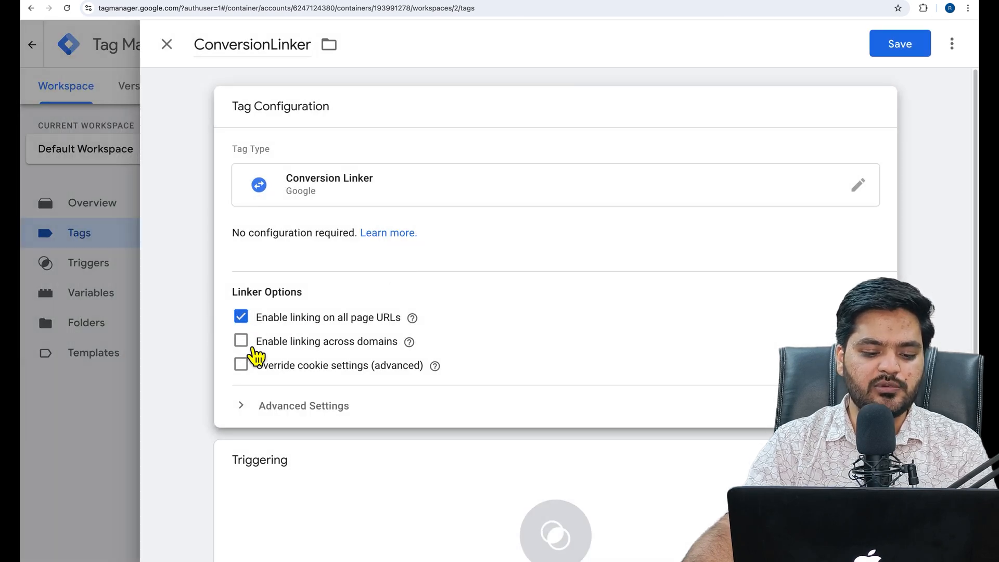
pyautogui.click(241, 342)
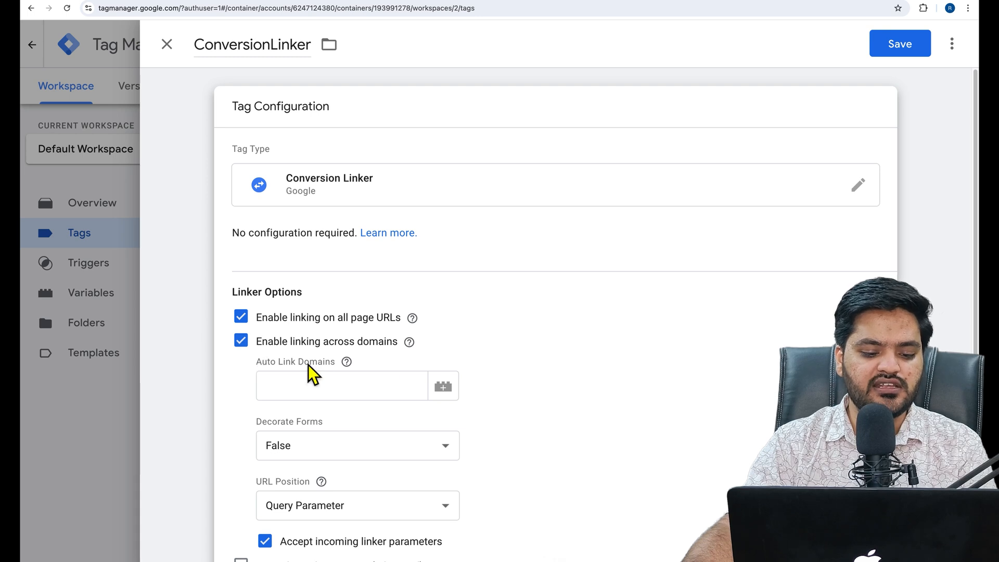
# Turn off linking across domains and save the ConversionLinker tag with All Pages as its firing trigger
pyautogui.click(242, 343)
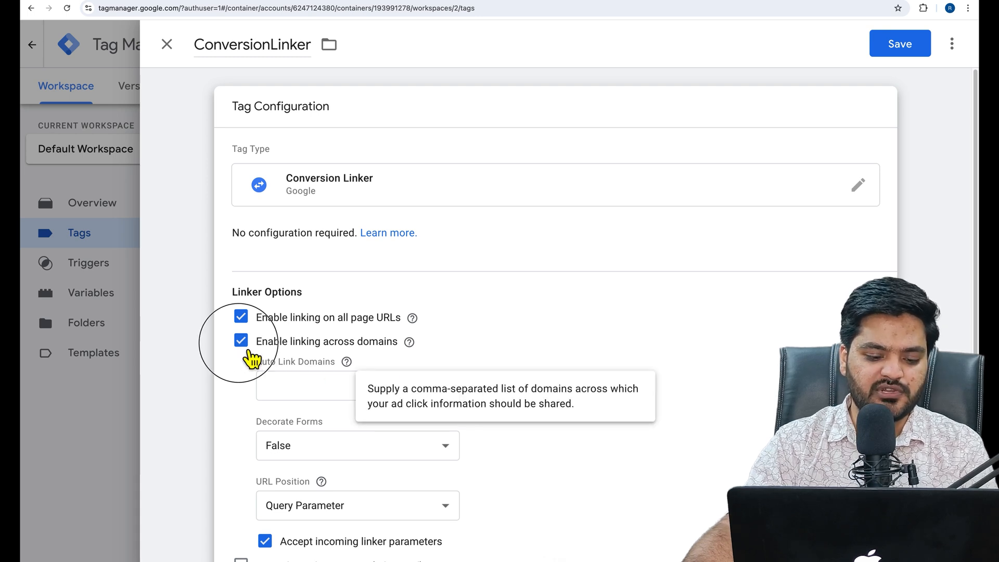
pyautogui.scroll(-2, 468, 349)
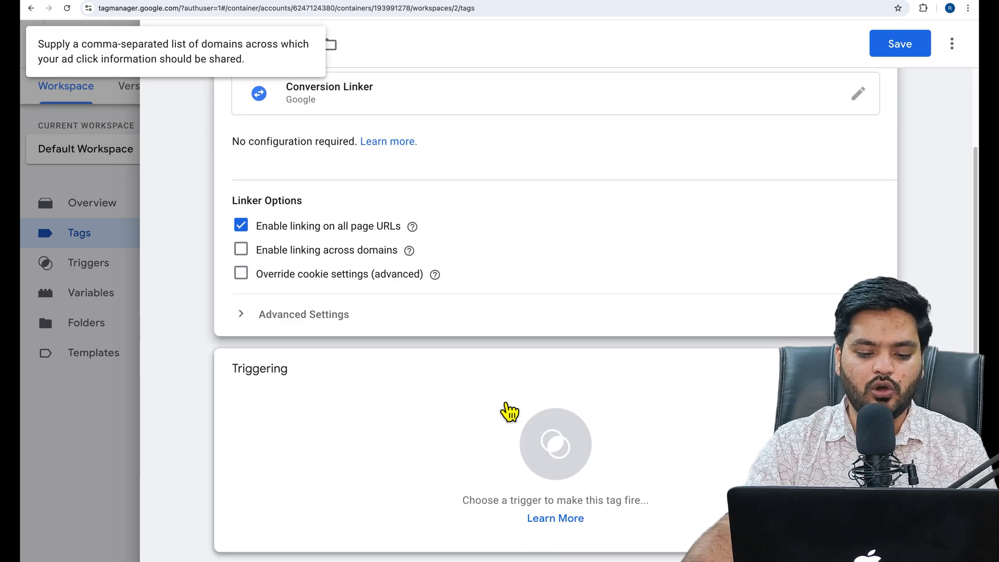
pyautogui.click(505, 412)
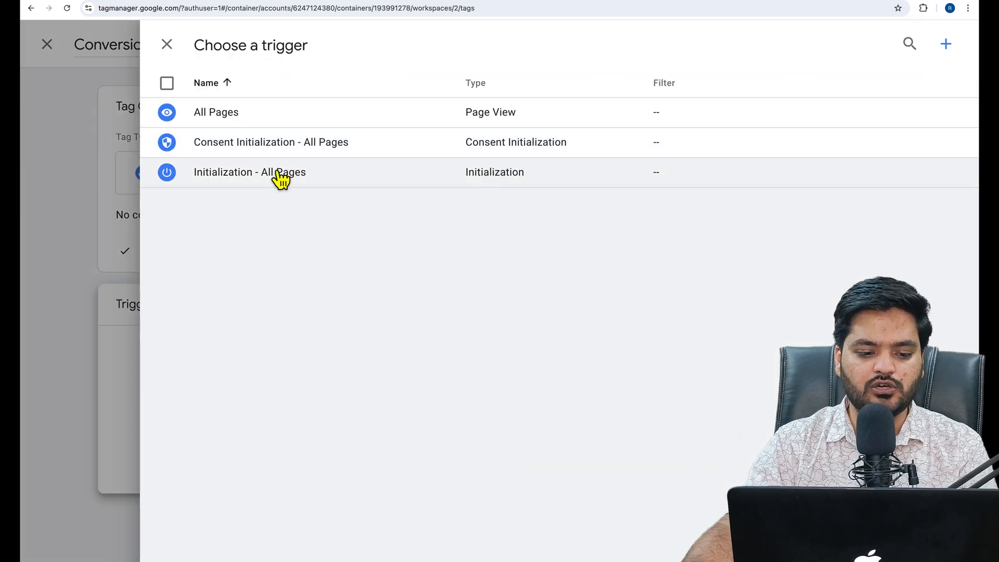
pyautogui.click(272, 125)
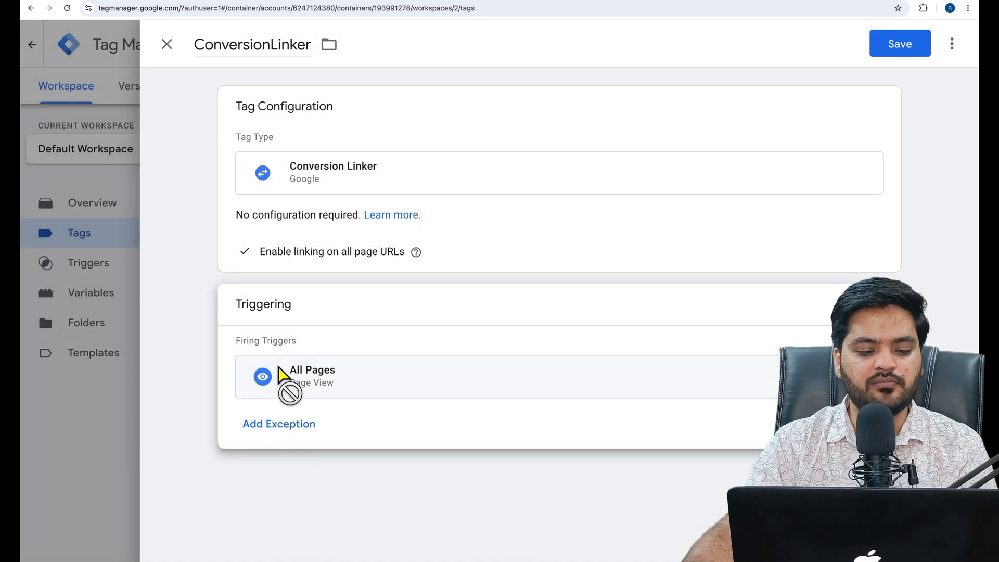
pyautogui.click(917, 52)
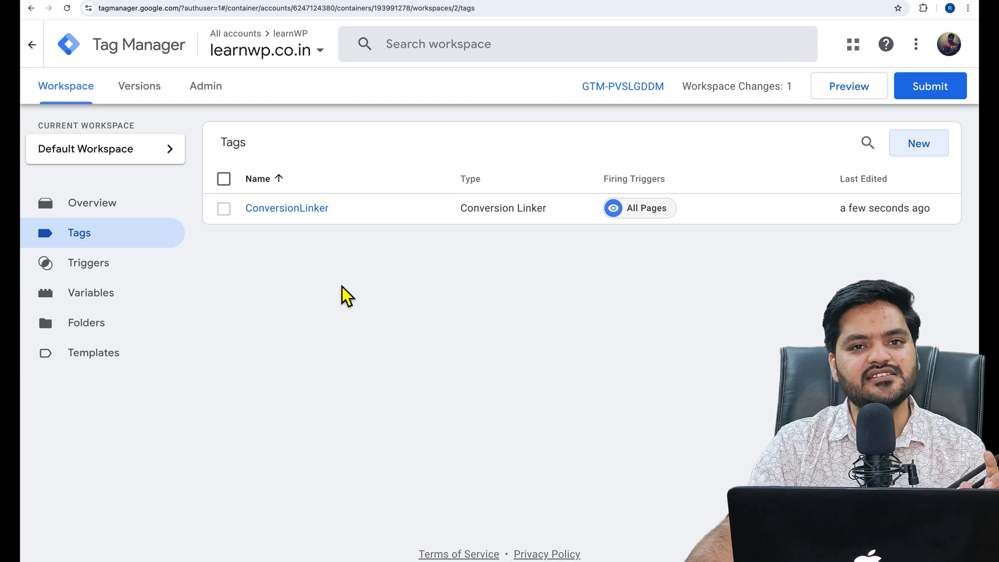
# Create a new tag named LeadSubmission and set its type to Google Ads Conversion Tracking
pyautogui.click(932, 151)
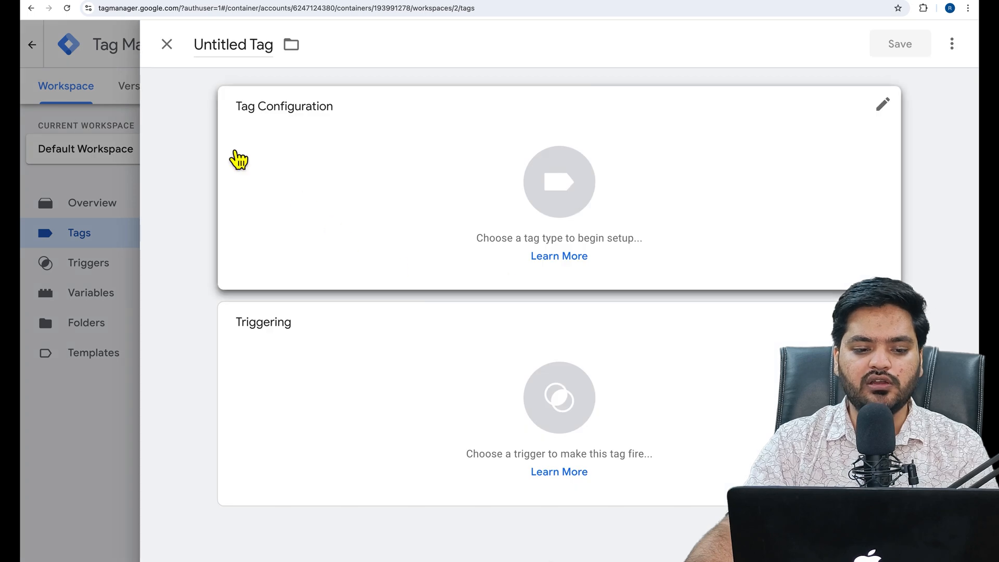
pyautogui.click(229, 55)
pyautogui.write('LeadSubmission')
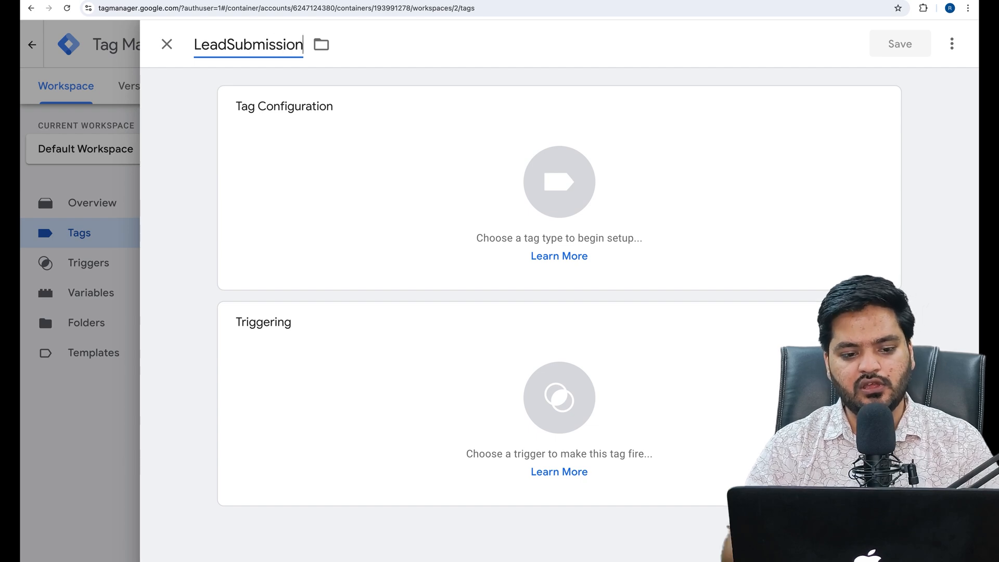
pyautogui.click(293, 190)
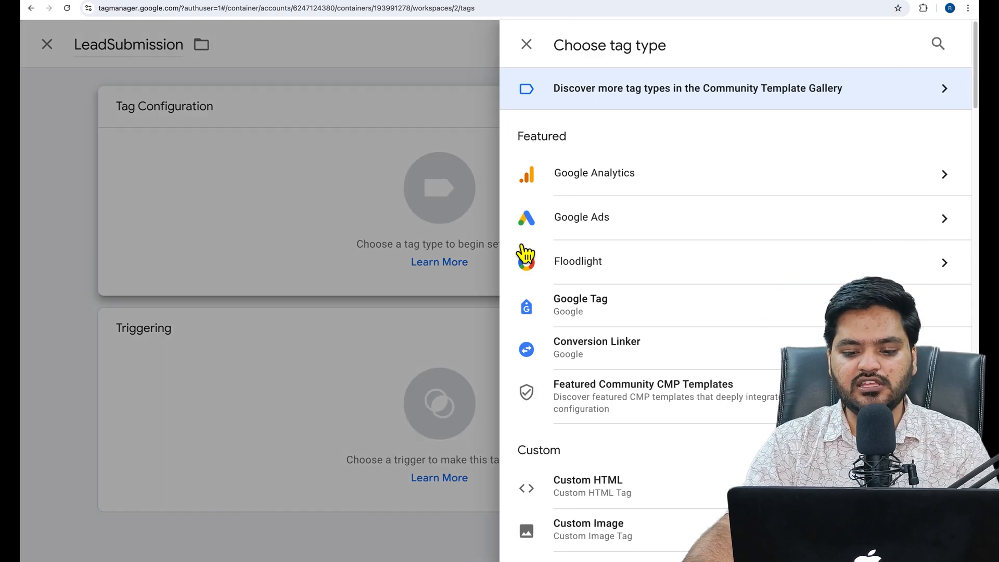
pyautogui.click(671, 238)
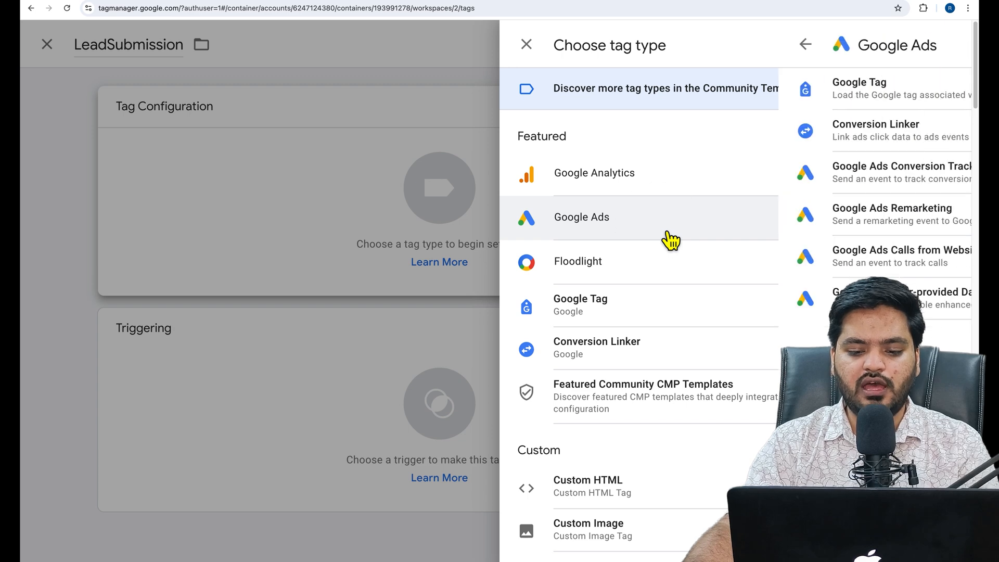
pyautogui.click(717, 179)
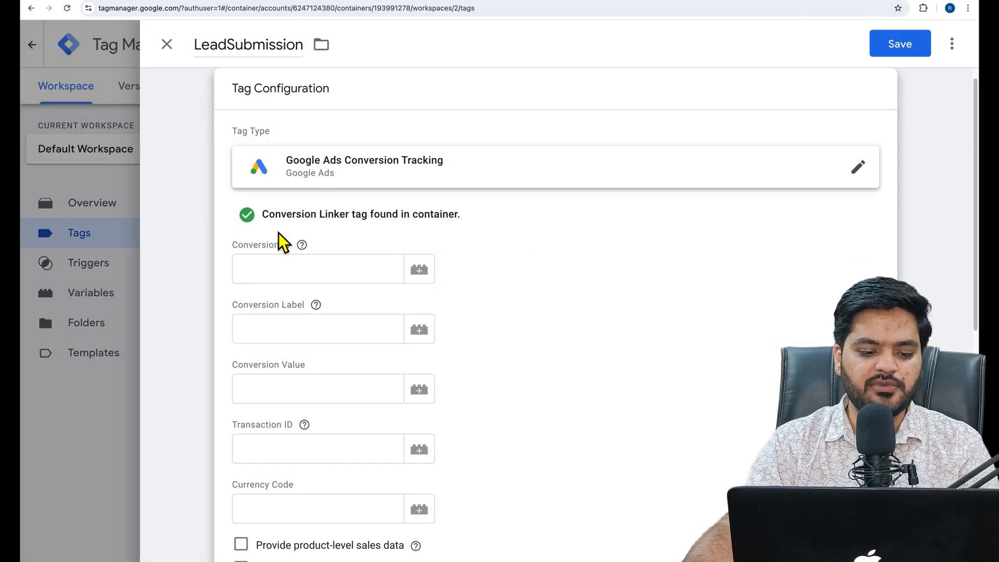
# Copy the conversion ID from the Google Ads conversion action page into the Conversion ID of the LeadSubmission tag
pyautogui.click(212, 0)
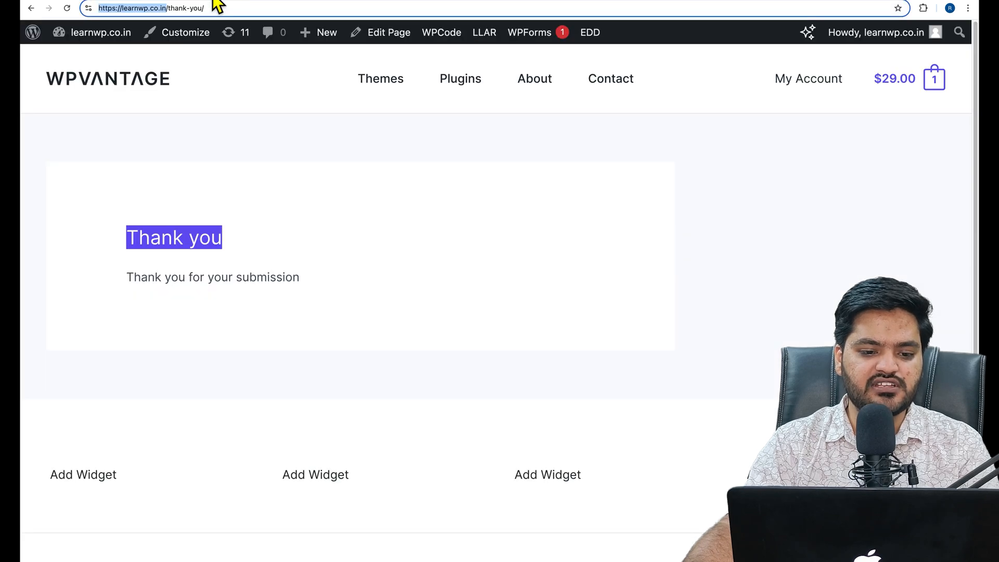
pyautogui.click(300, 0)
pyautogui.click(194, 247)
pyautogui.moveTo(173, 229); pyautogui.dragTo(111, 229)
pyautogui.rightClick(163, 239)
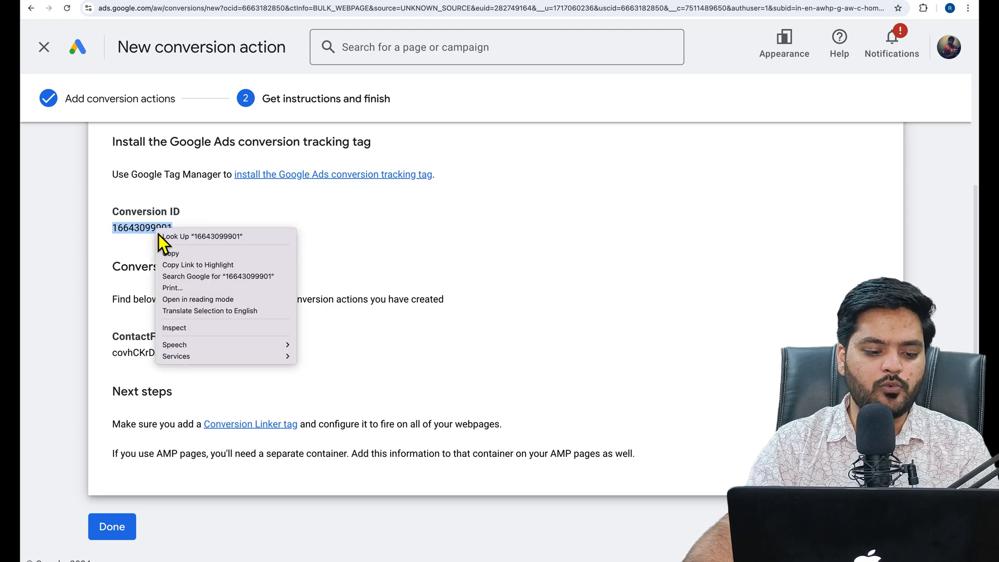
pyautogui.click(186, 253)
pyautogui.click(472, 1)
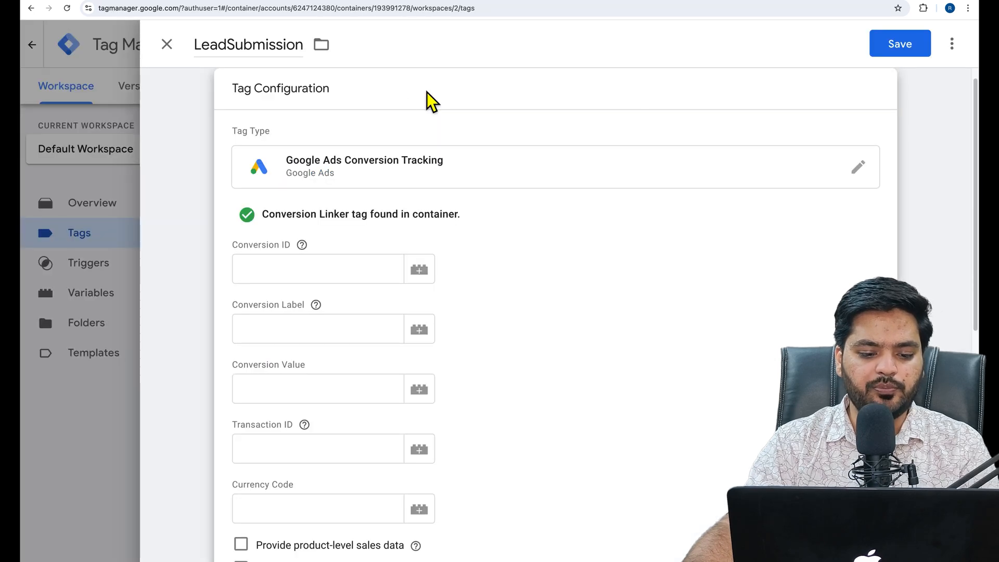
pyautogui.click(312, 268)
pyautogui.rightClick(307, 259)
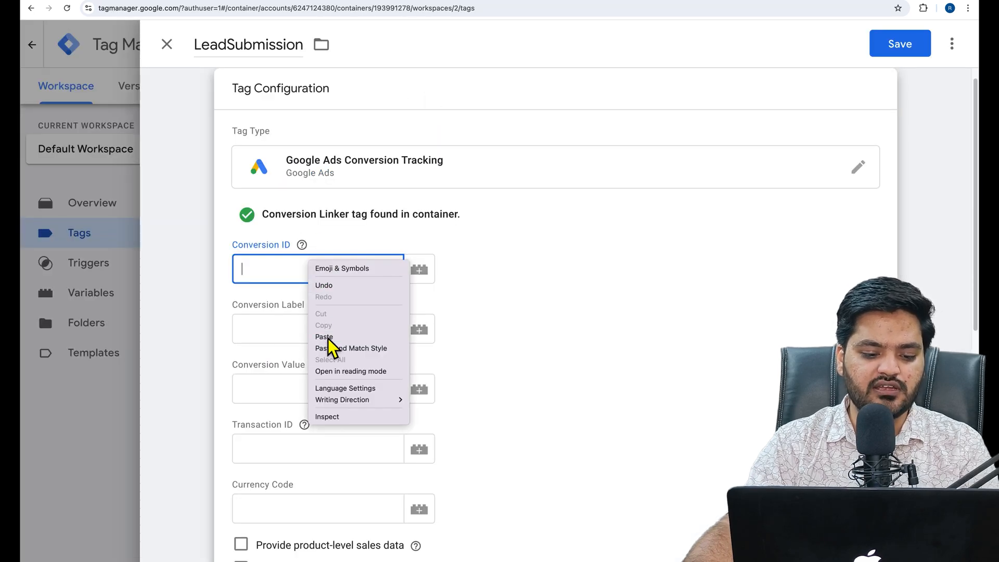
pyautogui.click(330, 341)
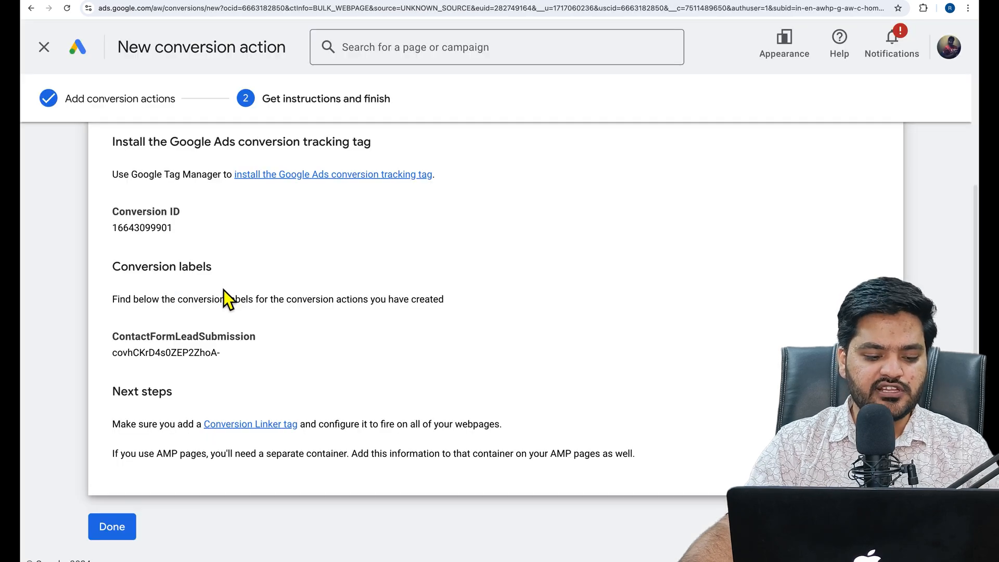
# Copy the ContactFormLeadSubmission conversion label from Google Ads into the Conversion Label of the LeadSubmission tag
pyautogui.moveTo(223, 354); pyautogui.dragTo(123, 358)
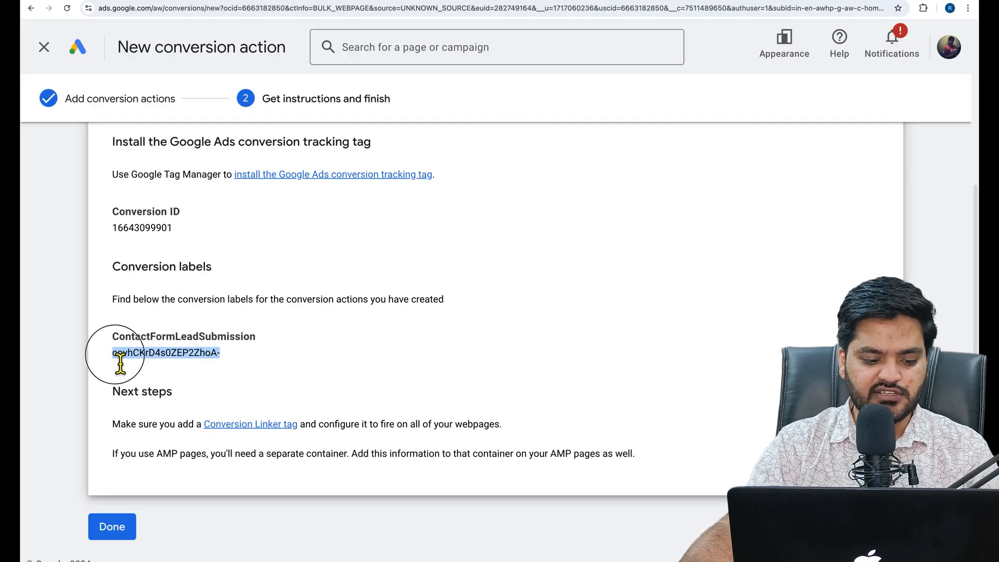
pyautogui.rightClick(148, 354)
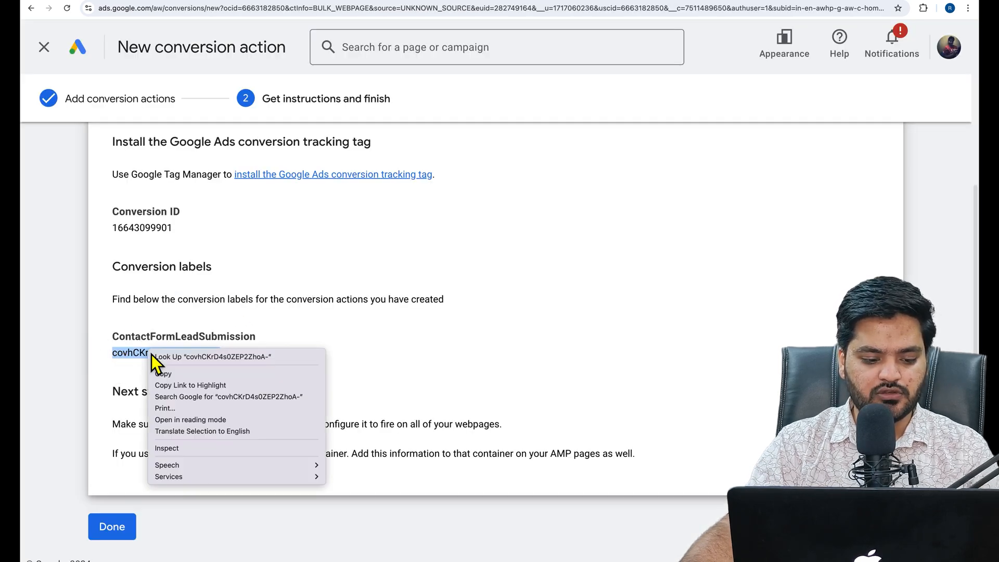
pyautogui.click(215, 371)
pyautogui.click(428, 4)
pyautogui.click(296, 332)
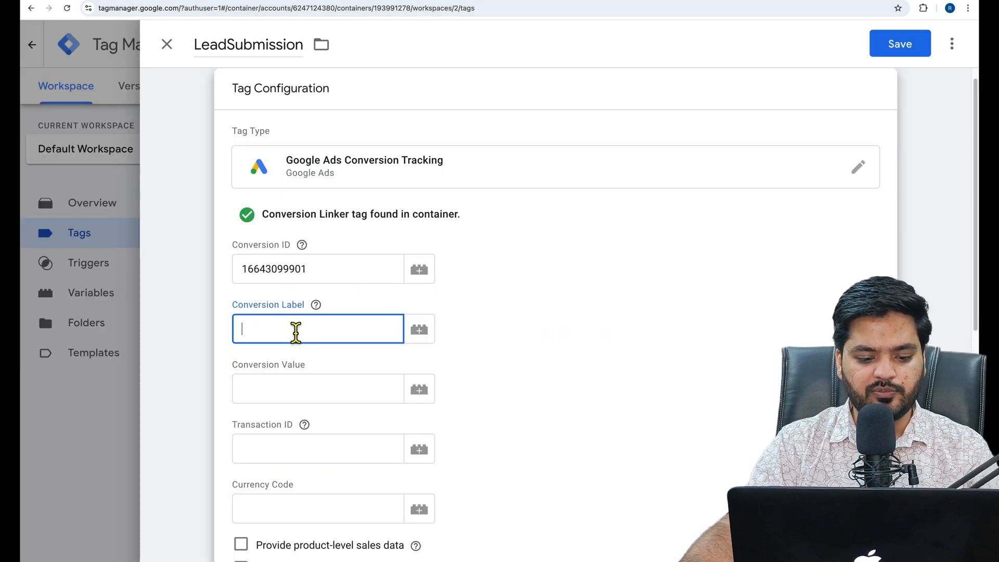
pyautogui.rightClick(295, 332)
pyautogui.click(310, 396)
# Start a new trigger for the LeadSubmission tag and name it ThankYouTrigger
pyautogui.scroll(-1, 587, 329)
pyautogui.scroll(-5, 587, 329)
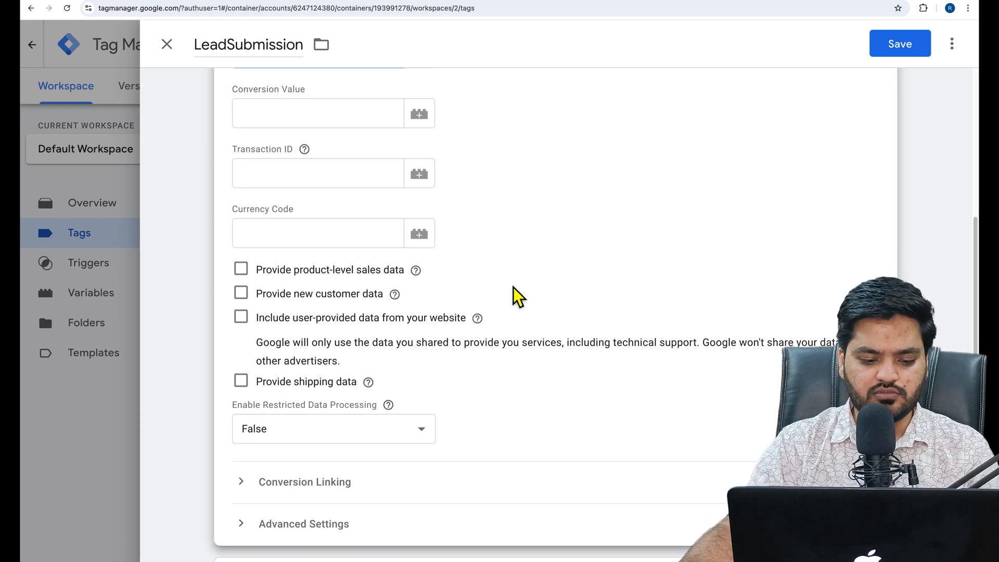
pyautogui.scroll(-4, 513, 287)
pyautogui.click(446, 421)
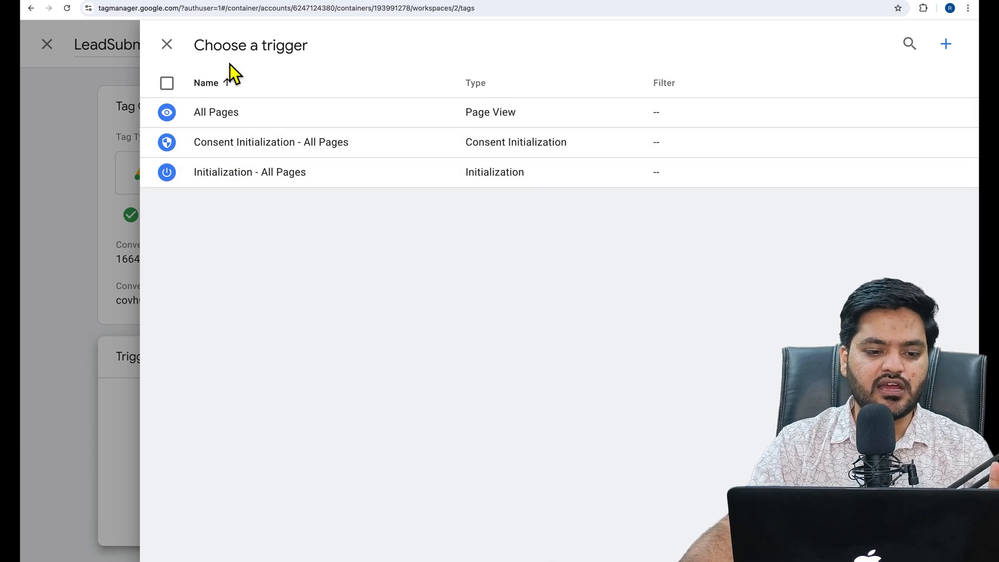
pyautogui.click(224, 1)
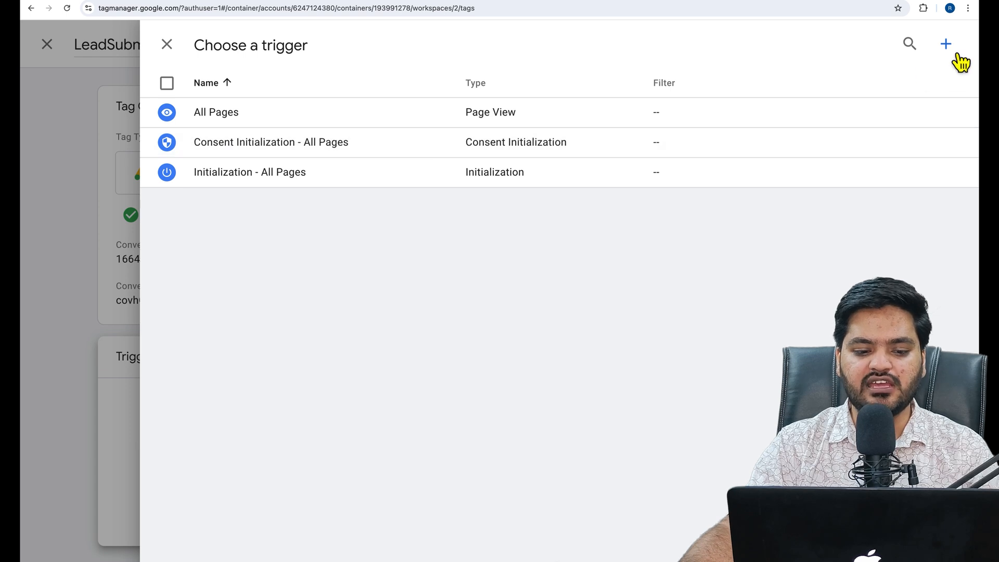
pyautogui.click(957, 53)
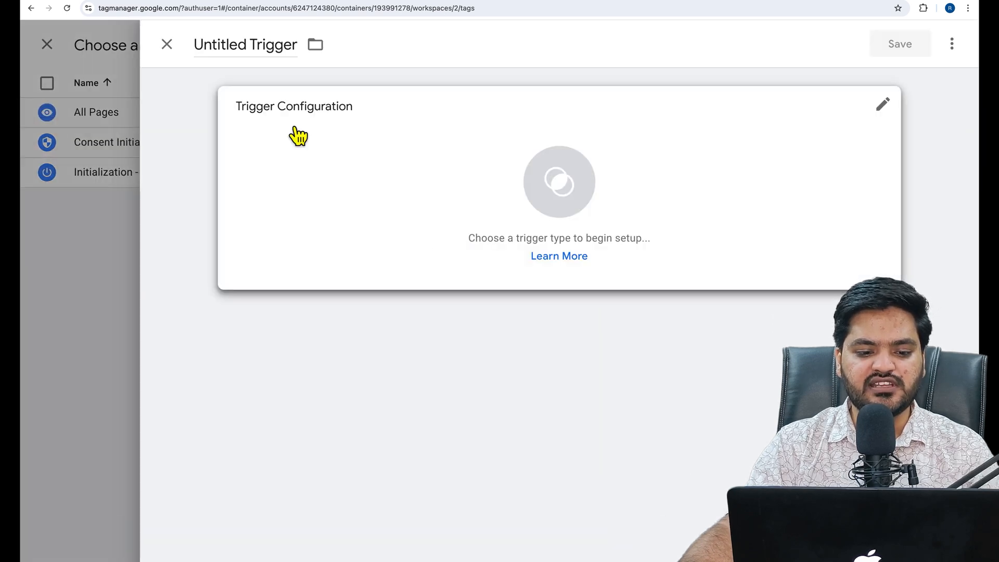
pyautogui.click(256, 61)
pyautogui.press('super+a')
pyautogui.write('T')
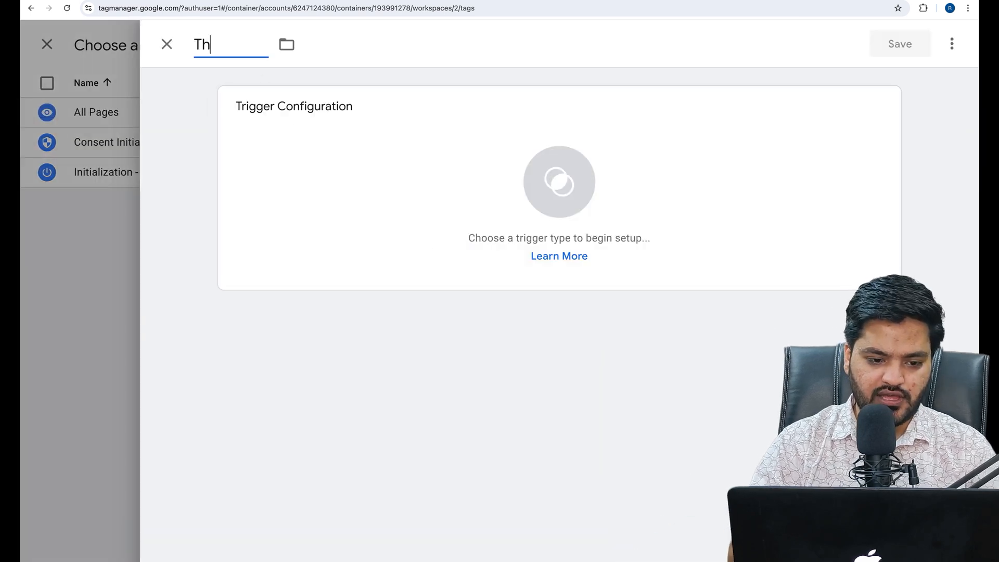
pyautogui.write('hankYouTrigger')
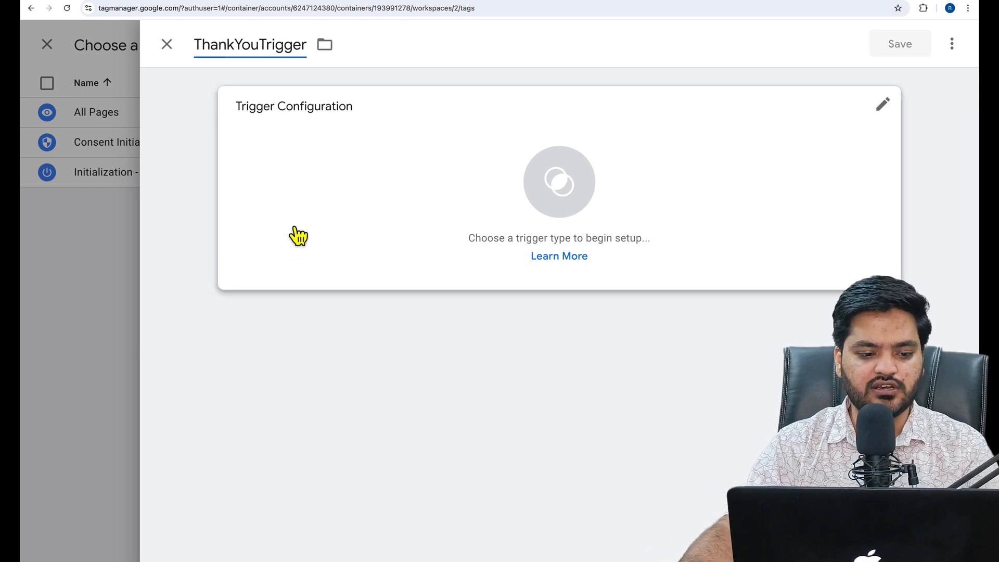
# Set the trigger type to Page View, firing on some page views with a Page URL equals condition
pyautogui.click(296, 238)
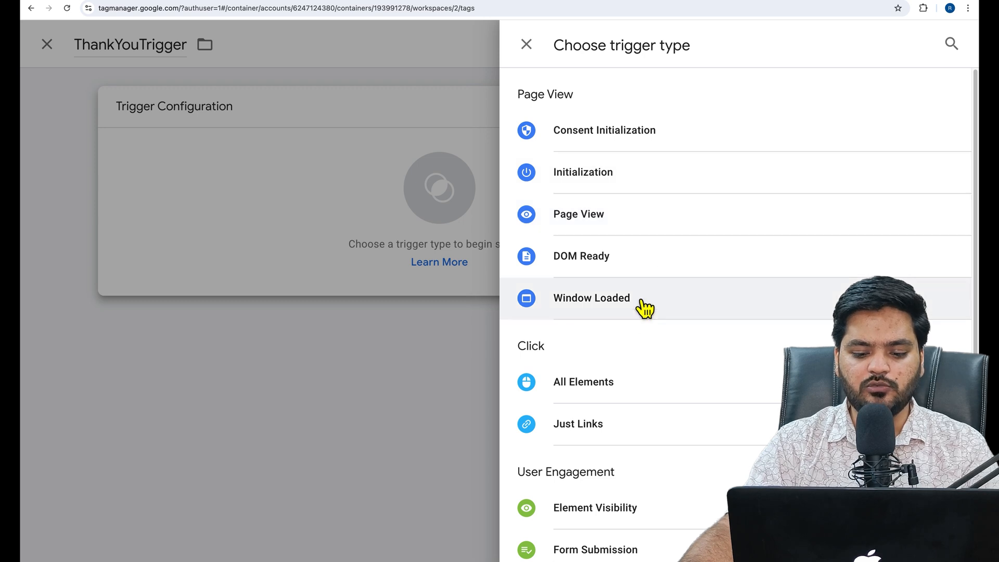
pyautogui.click(646, 232)
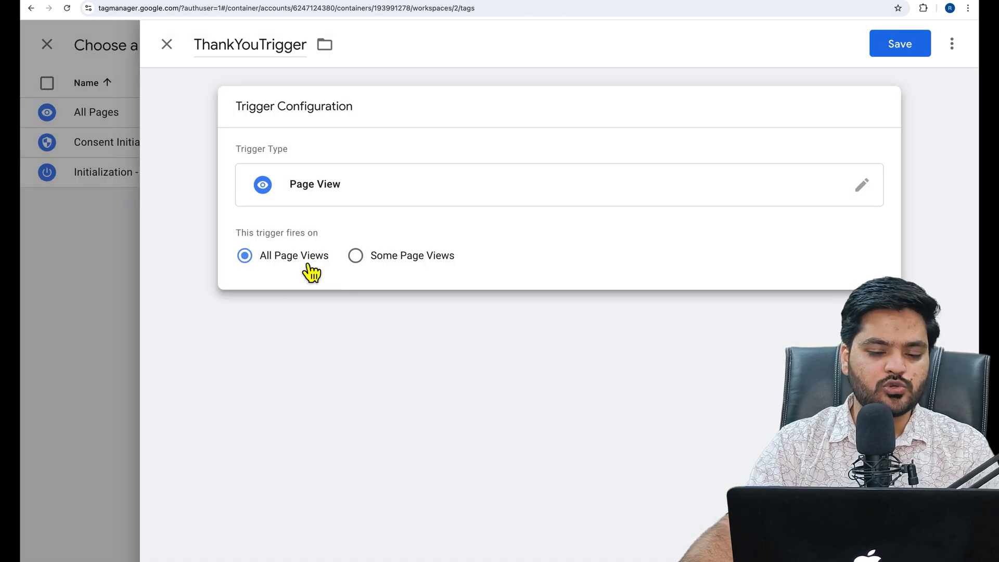
pyautogui.click(372, 271)
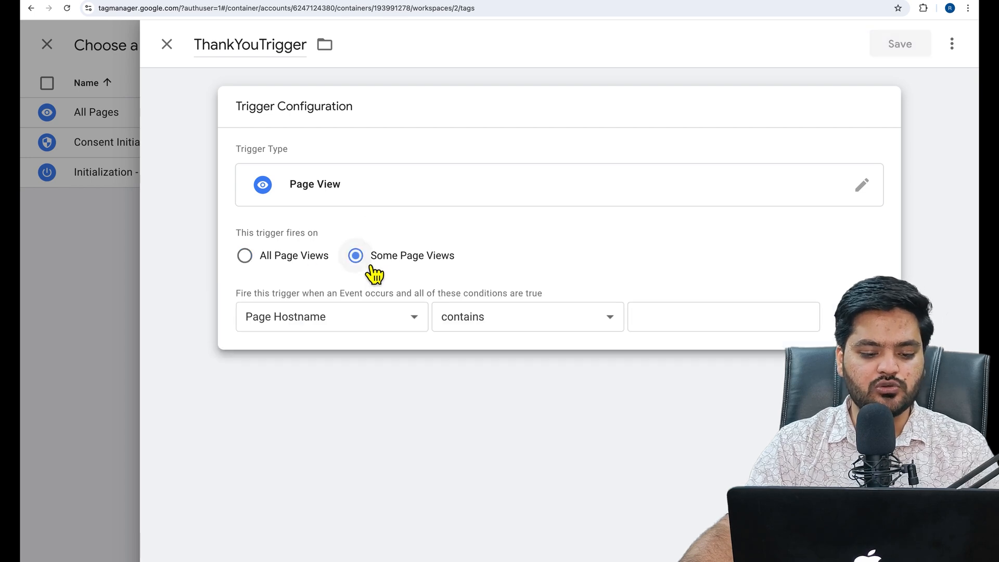
pyautogui.click(381, 324)
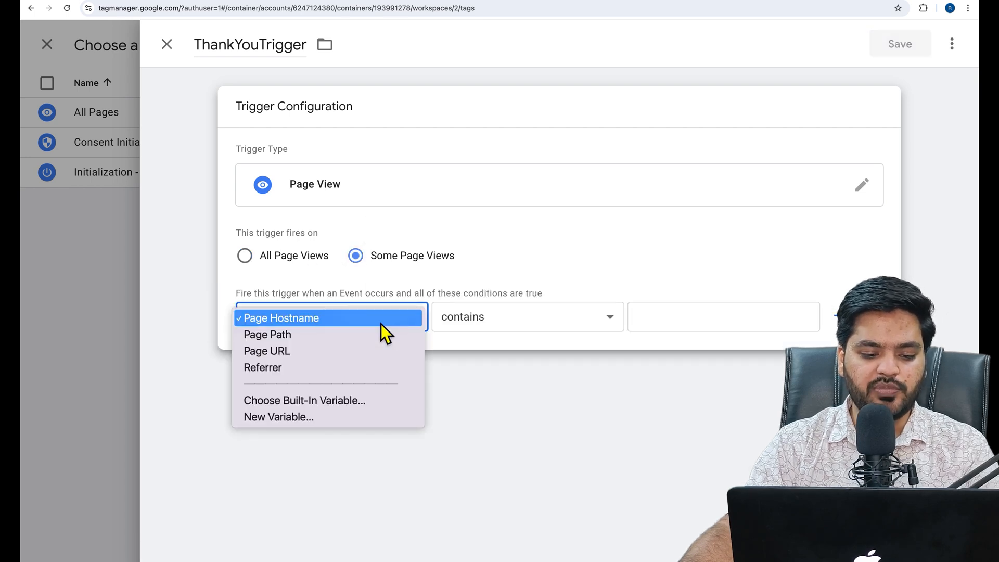
pyautogui.click(308, 352)
pyautogui.click(515, 327)
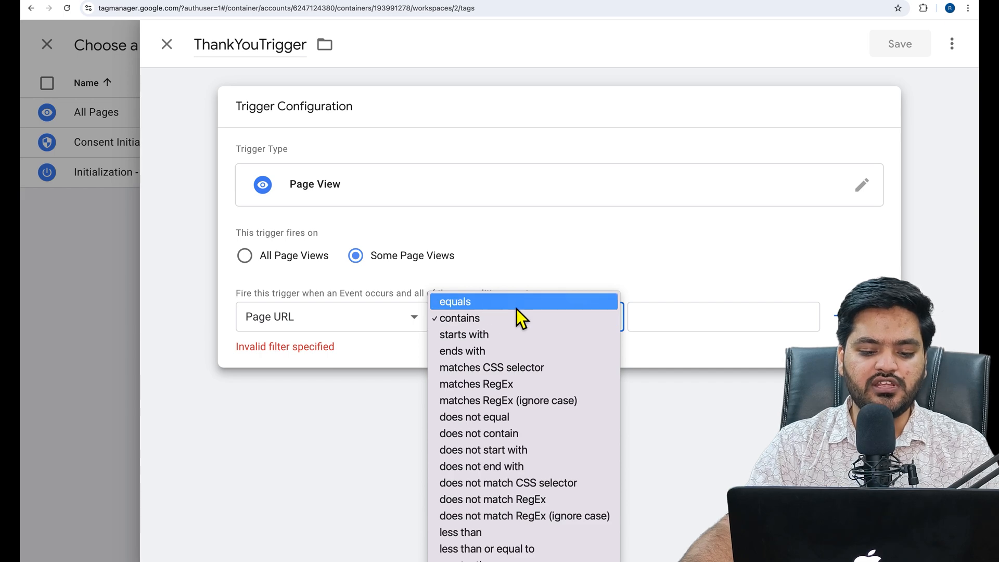
pyautogui.click(517, 308)
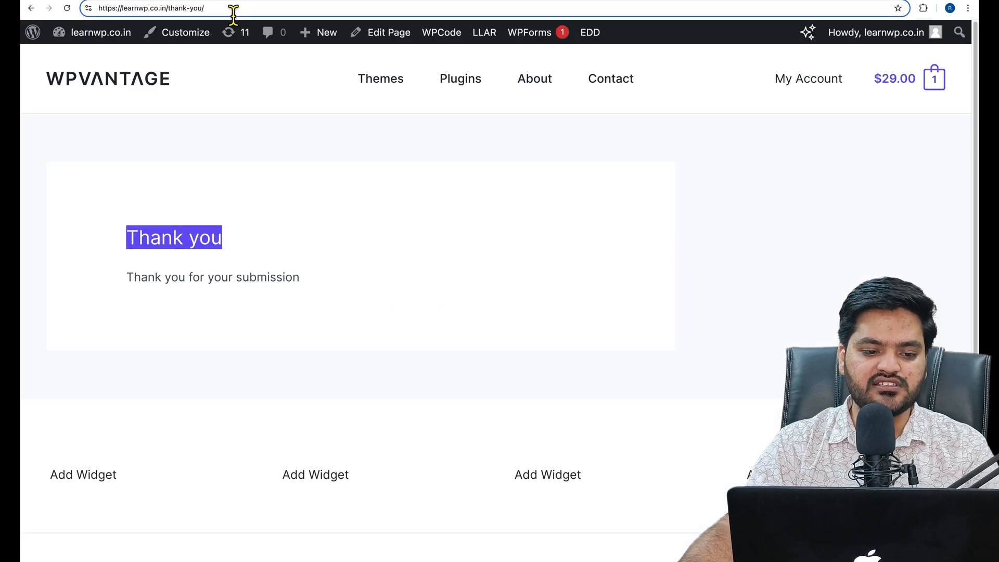
pyautogui.moveTo(233, 15); pyautogui.dragTo(104, 14)
pyautogui.rightClick(151, 18)
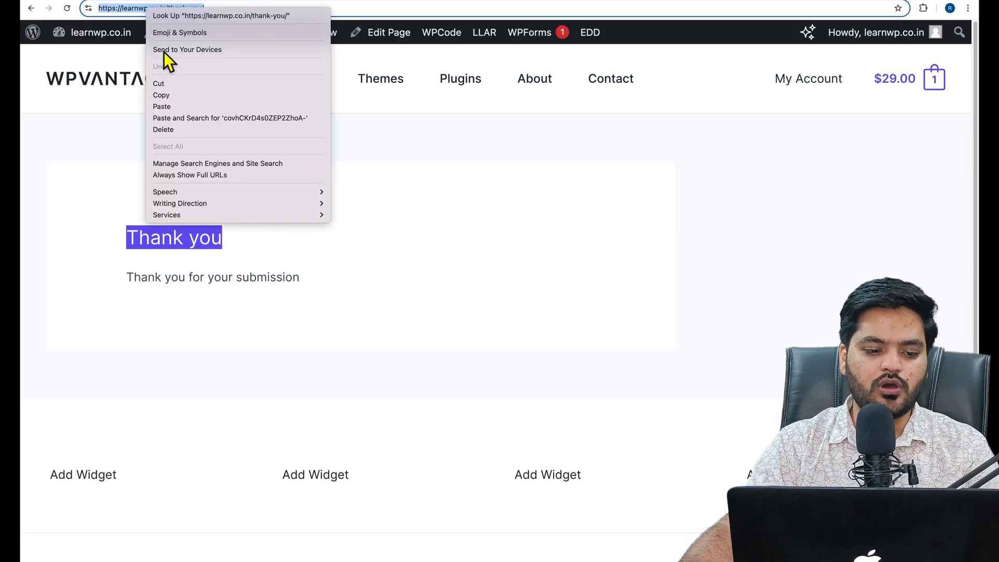
pyautogui.click(170, 98)
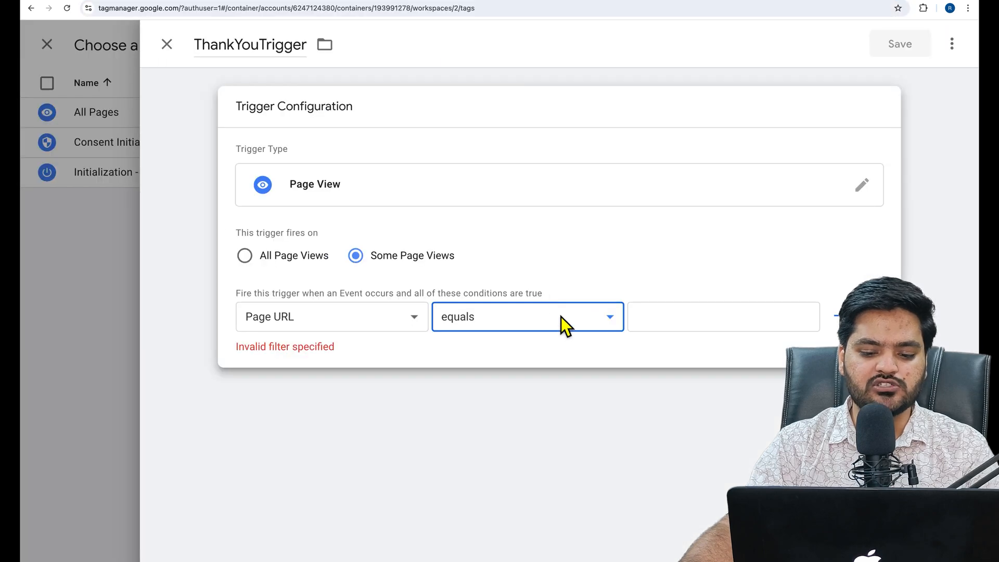
pyautogui.click(676, 326)
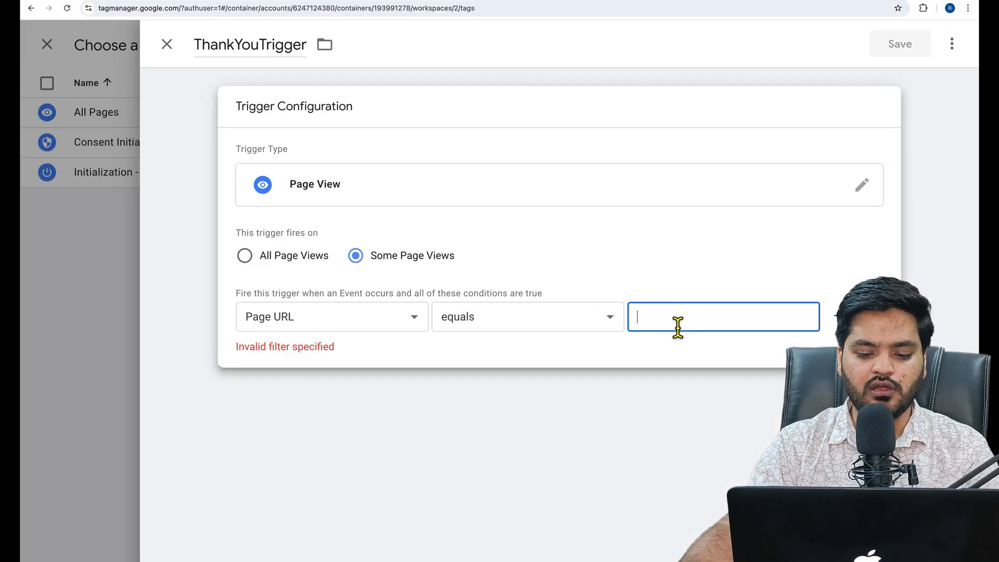
pyautogui.rightClick(676, 323)
pyautogui.click(699, 395)
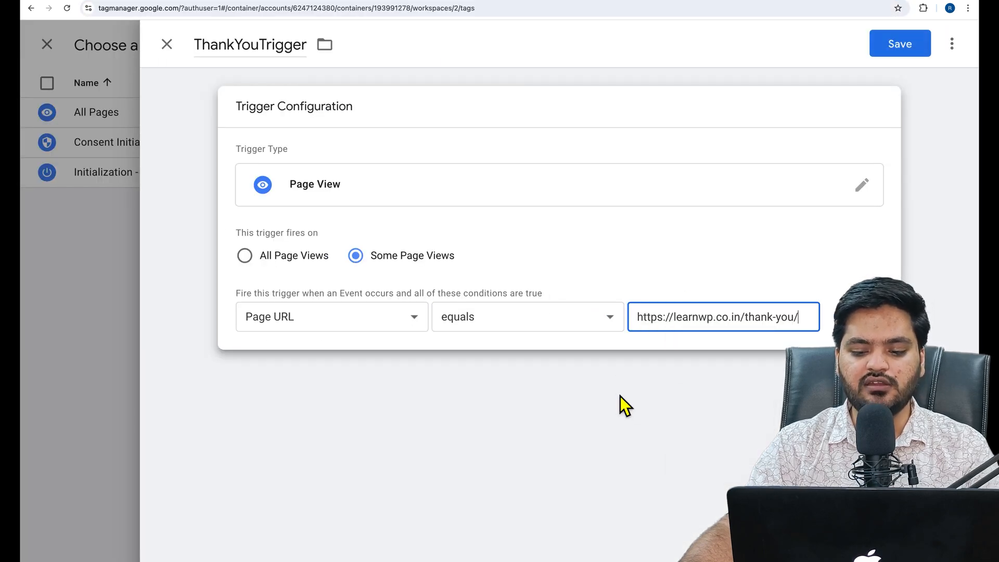
pyautogui.click(621, 396)
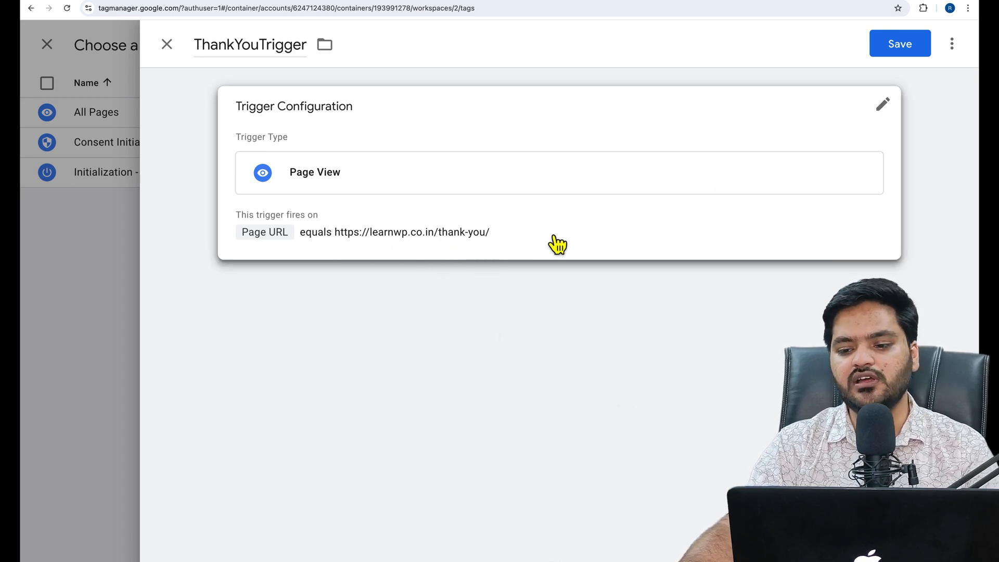
# Save the ThankYouTrigger trigger and the LeadSubmission tag that uses it
pyautogui.click(905, 53)
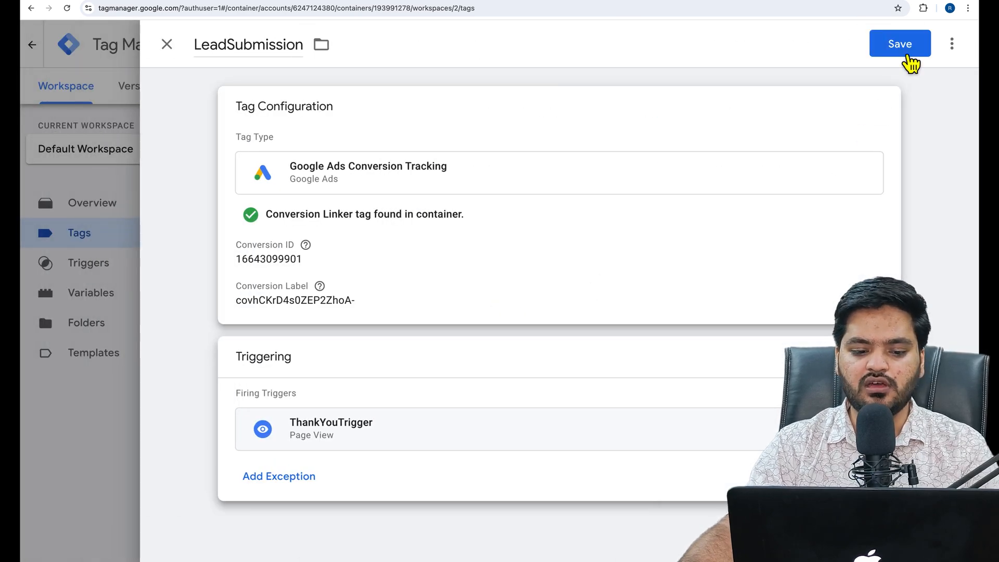
pyautogui.click(900, 55)
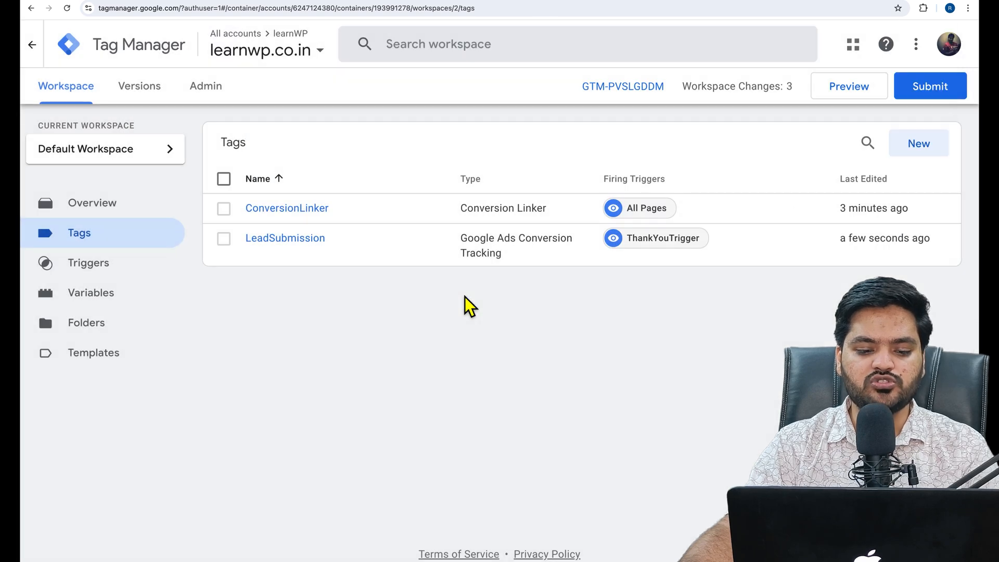
# Submit and publish the workspace changes without a version name or description, and close the version summary
pyautogui.click(930, 90)
pyautogui.click(927, 51)
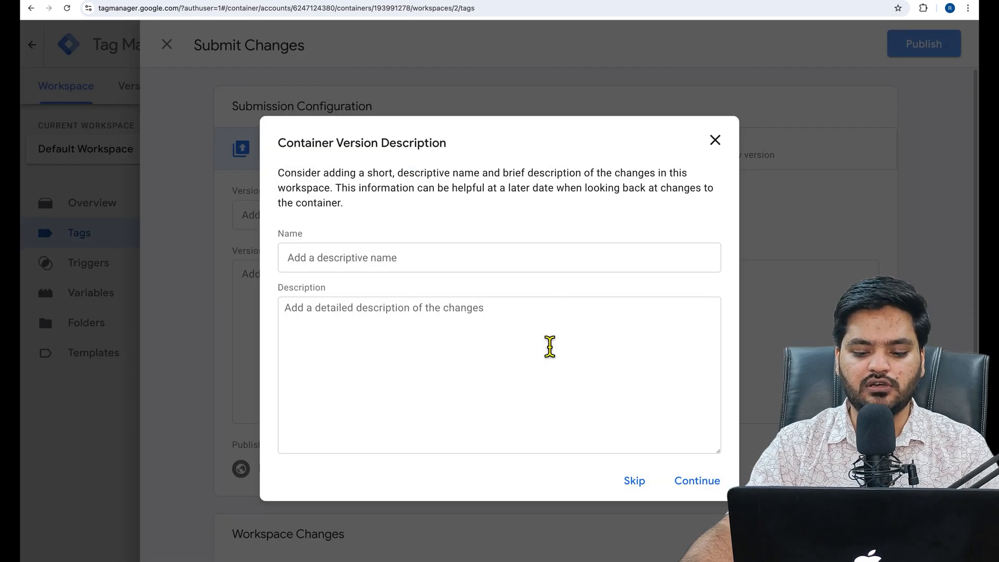
pyautogui.click(632, 492)
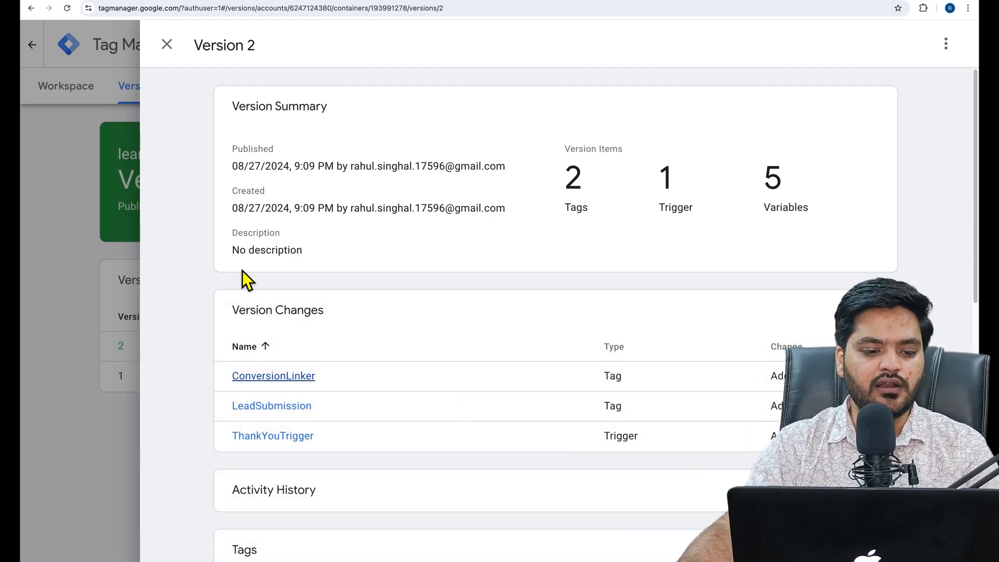
pyautogui.click(167, 54)
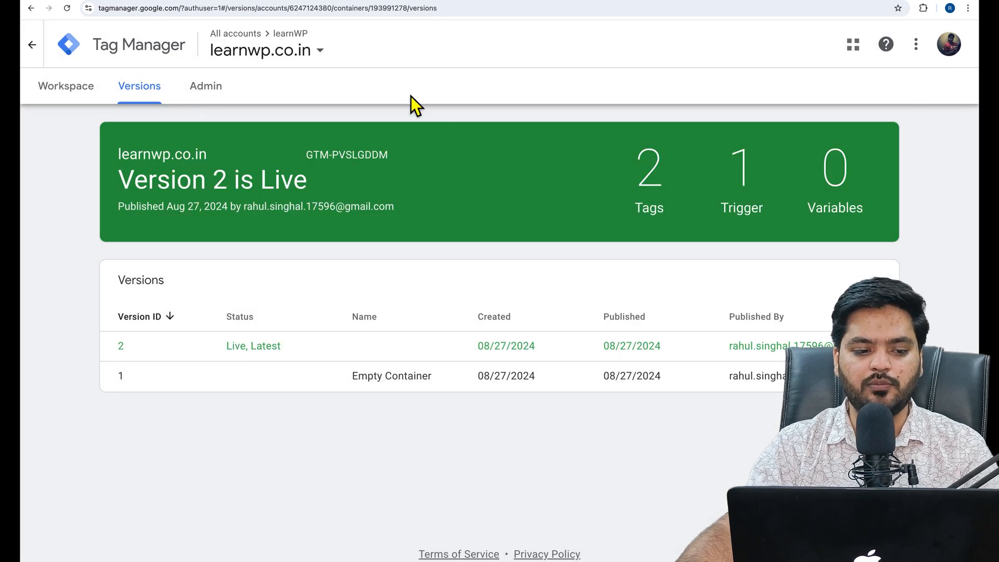
pyautogui.click(62, 93)
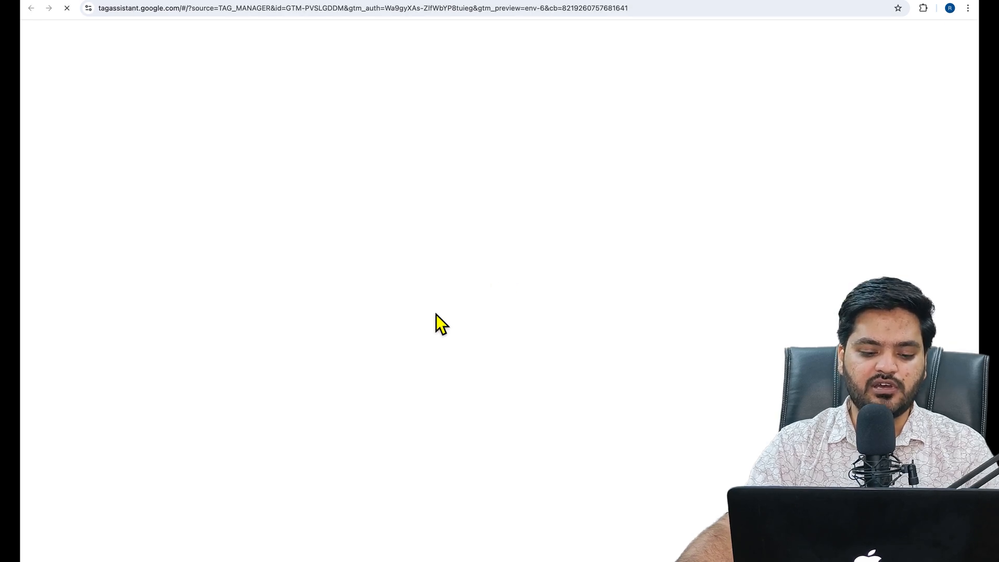
pyautogui.click(426, 347)
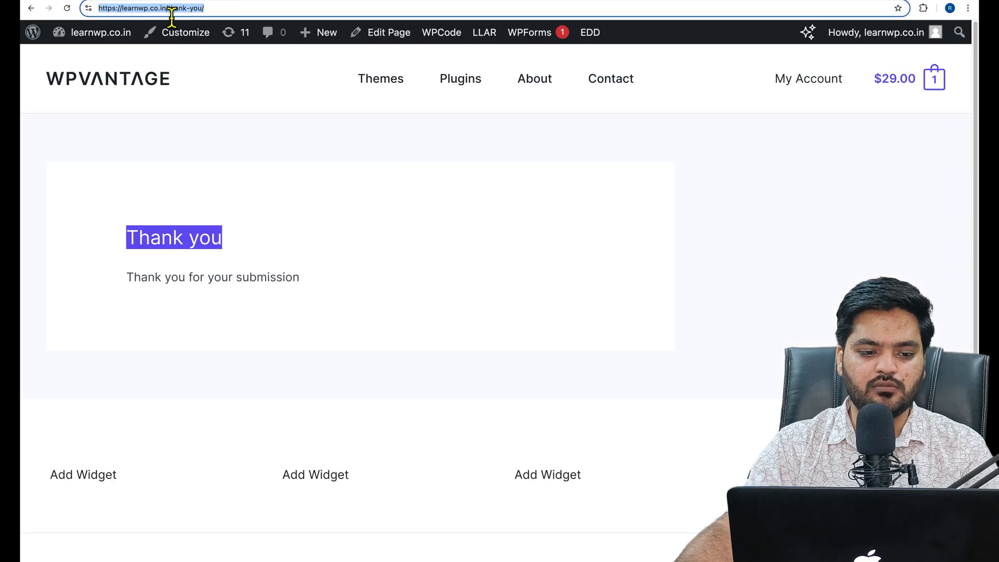
pyautogui.click(167, 10)
pyautogui.moveTo(168, 10); pyautogui.dragTo(98, 8)
pyautogui.rightClick(123, 7)
pyautogui.click(163, 98)
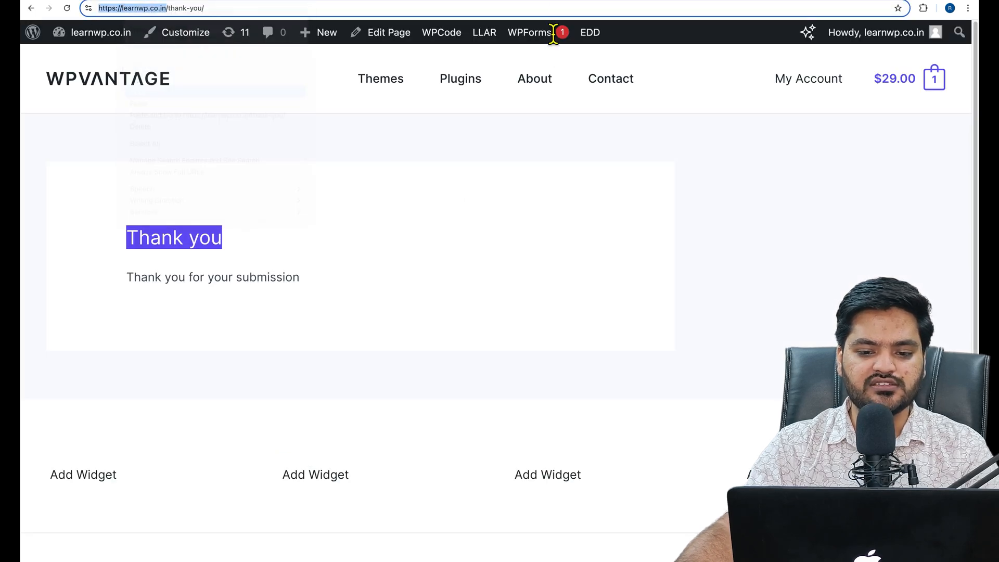
pyautogui.click(553, 1)
pyautogui.rightClick(386, 335)
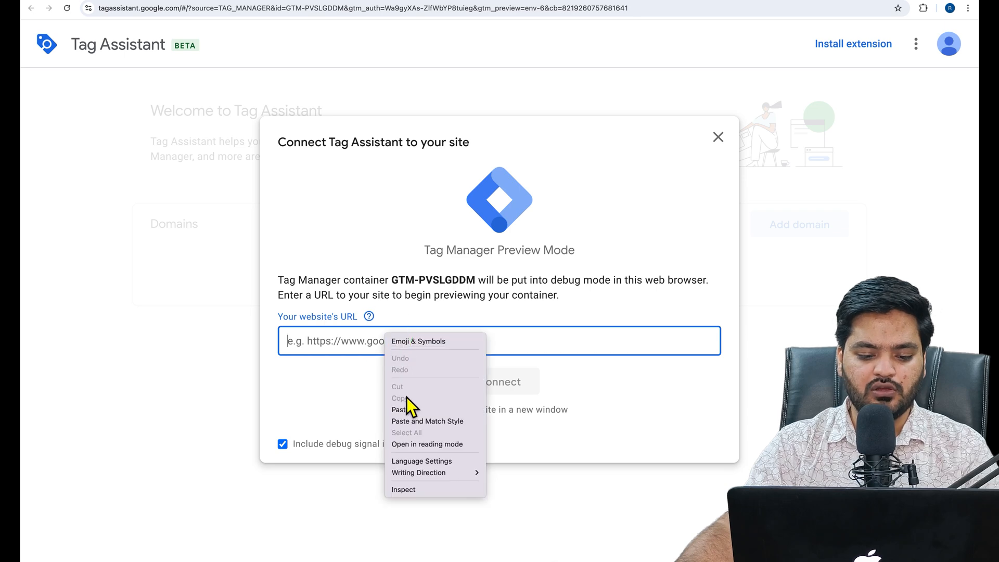
pyautogui.click(408, 410)
pyautogui.click(503, 389)
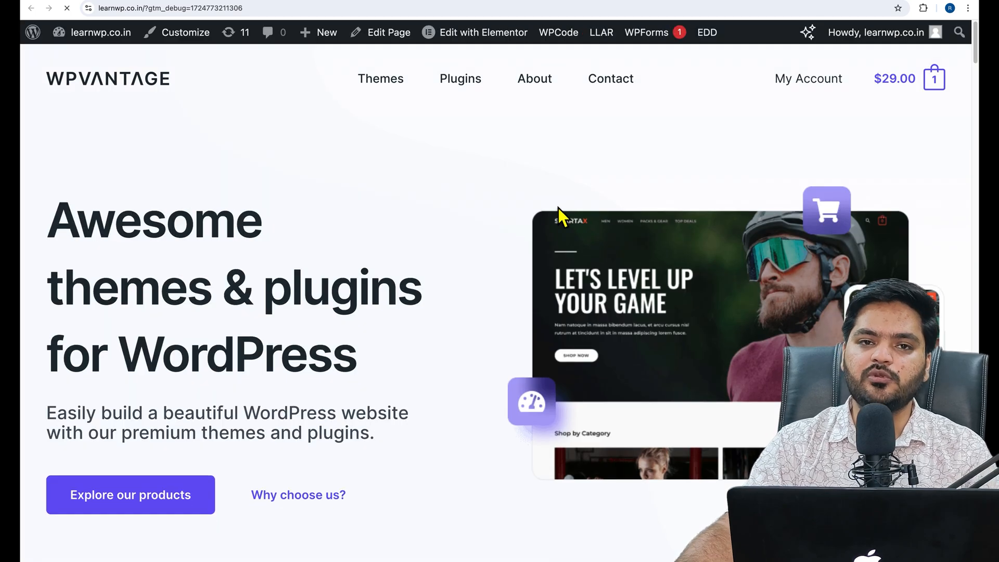
pyautogui.click(565, 1)
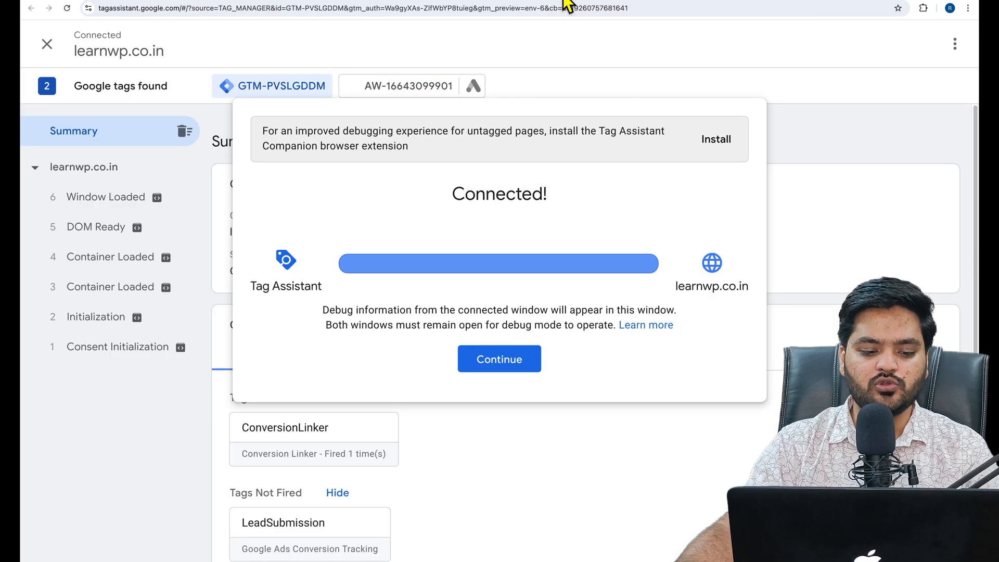
pyautogui.click(501, 360)
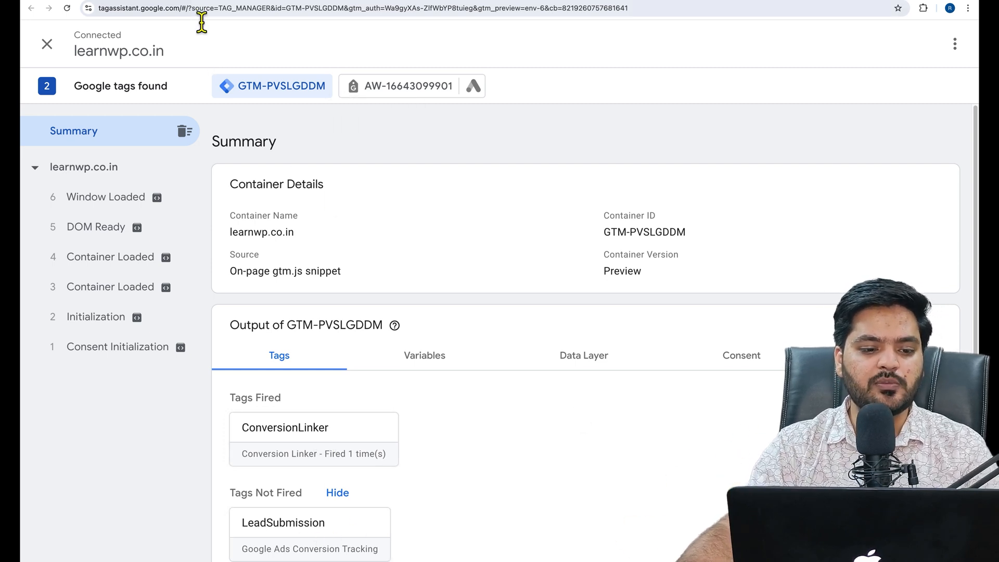
# Open the Contact page in the connected site window and check the LeadSubmission tag's firing status in Tag Assistant
pyautogui.click(204, 2)
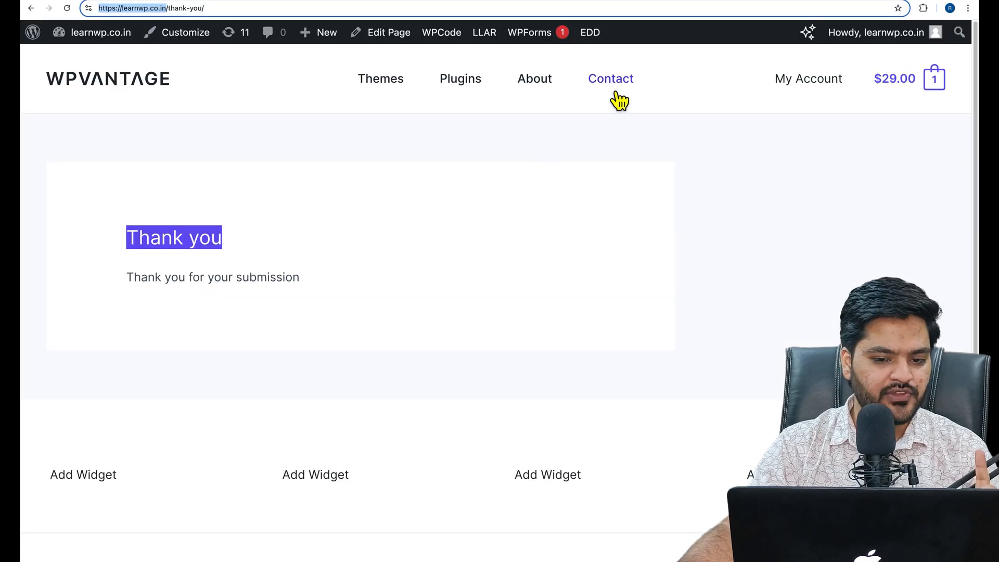
pyautogui.click(658, 1)
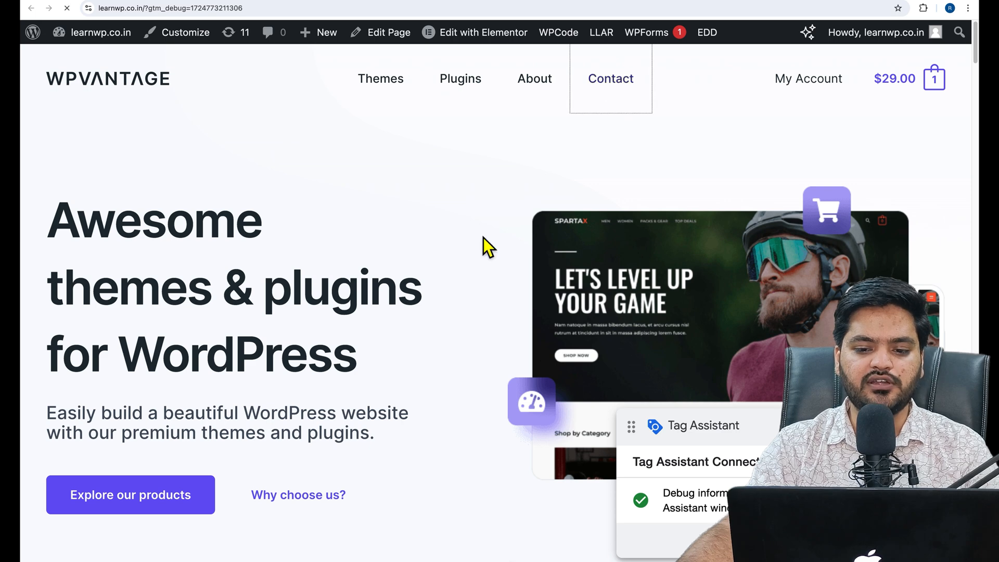
pyautogui.scroll(-8, 323, 328)
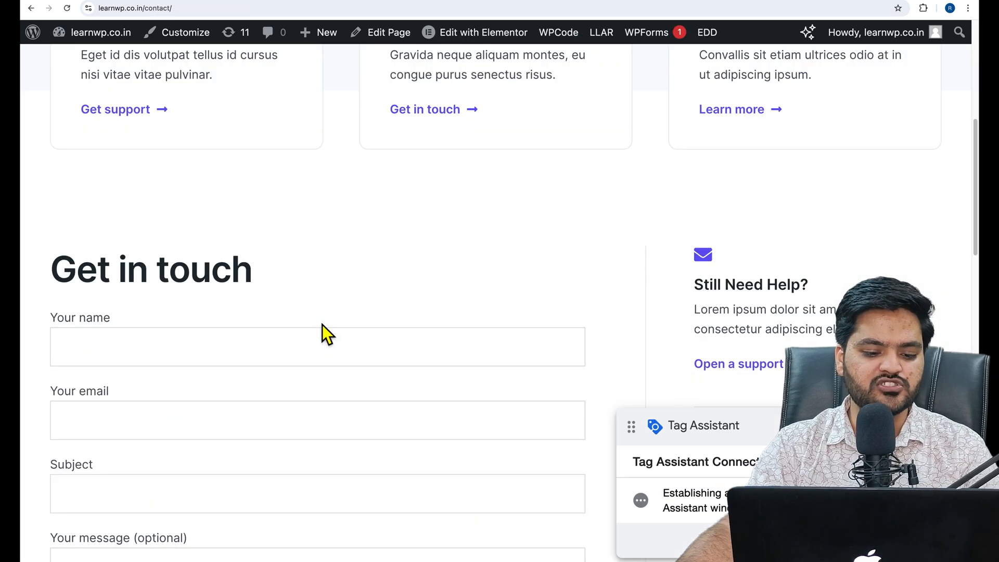
pyautogui.scroll(-2, 322, 326)
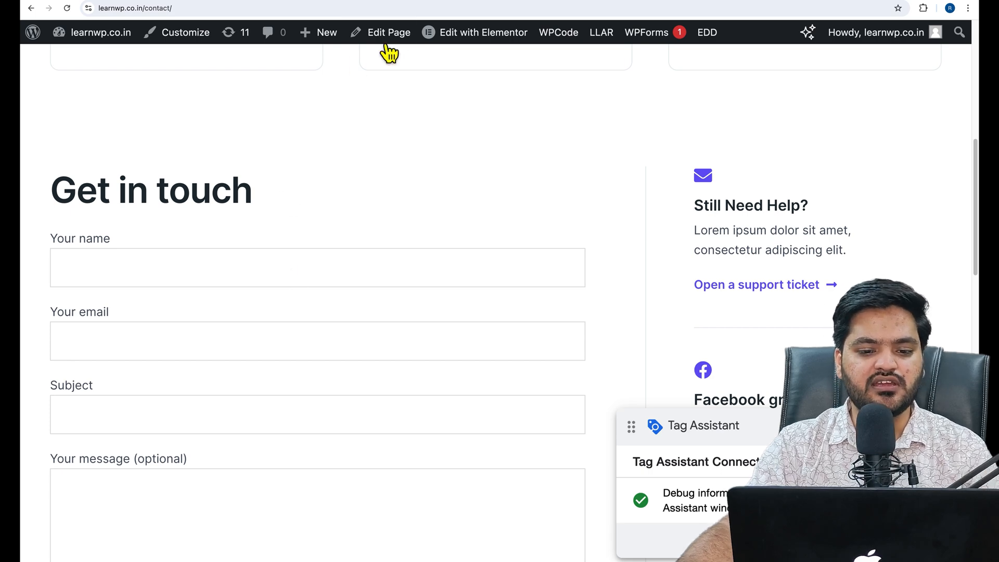
pyautogui.click(433, 0)
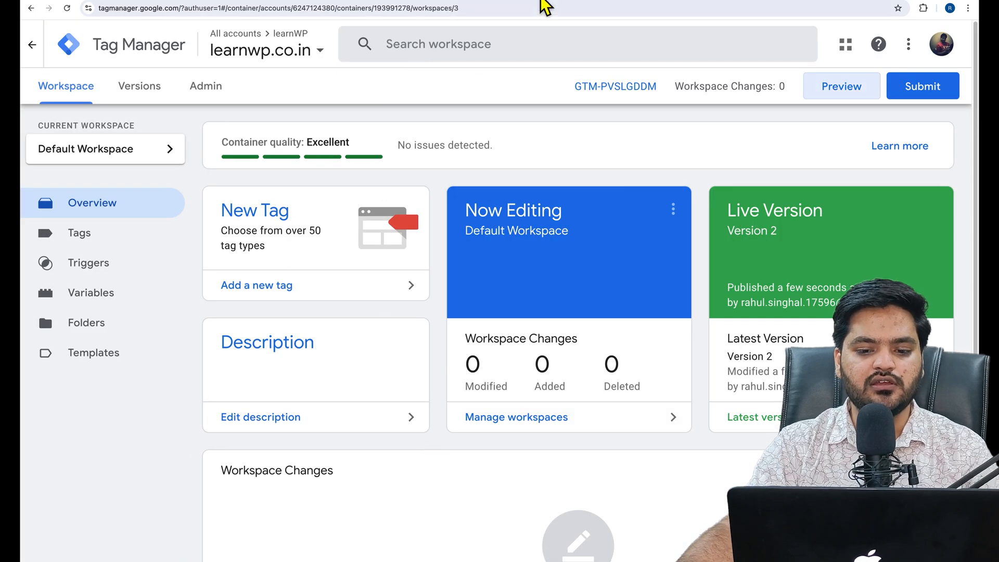
pyautogui.click(539, 0)
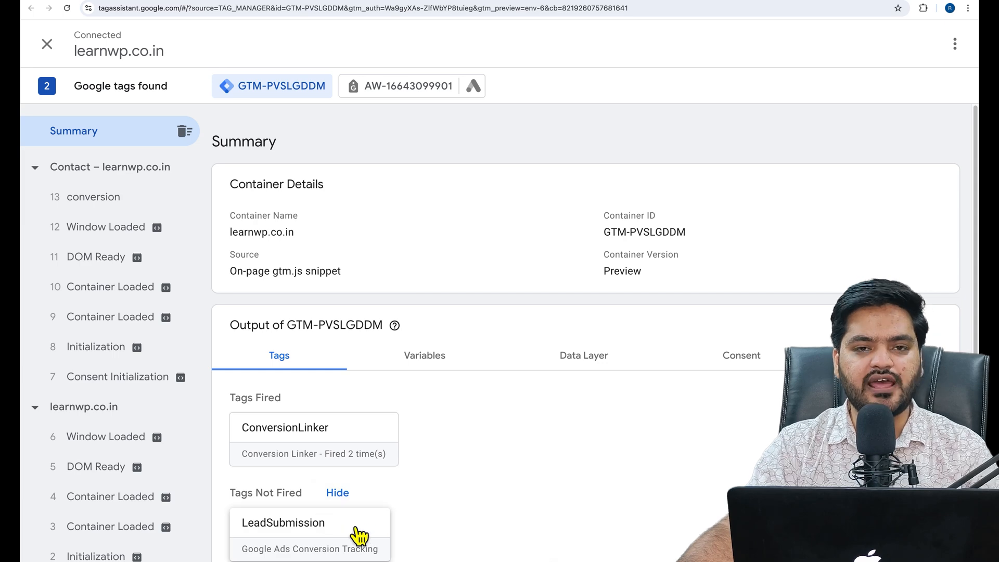
# Submit the Get in touch form with a name, an e-mail address and the subject demo, and return to Tag Assistant
pyautogui.click(698, 2)
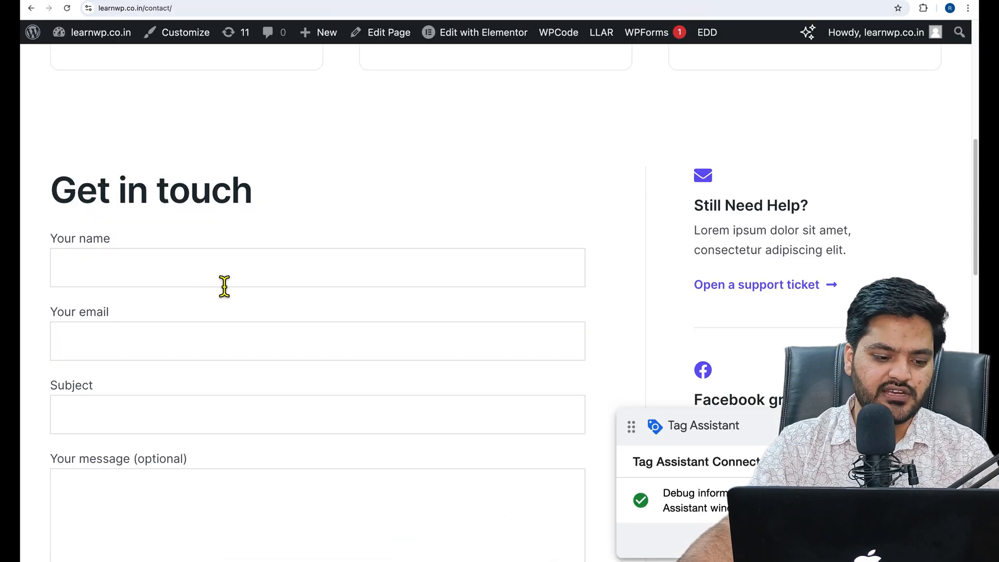
pyautogui.click(200, 281)
pyautogui.click(146, 320)
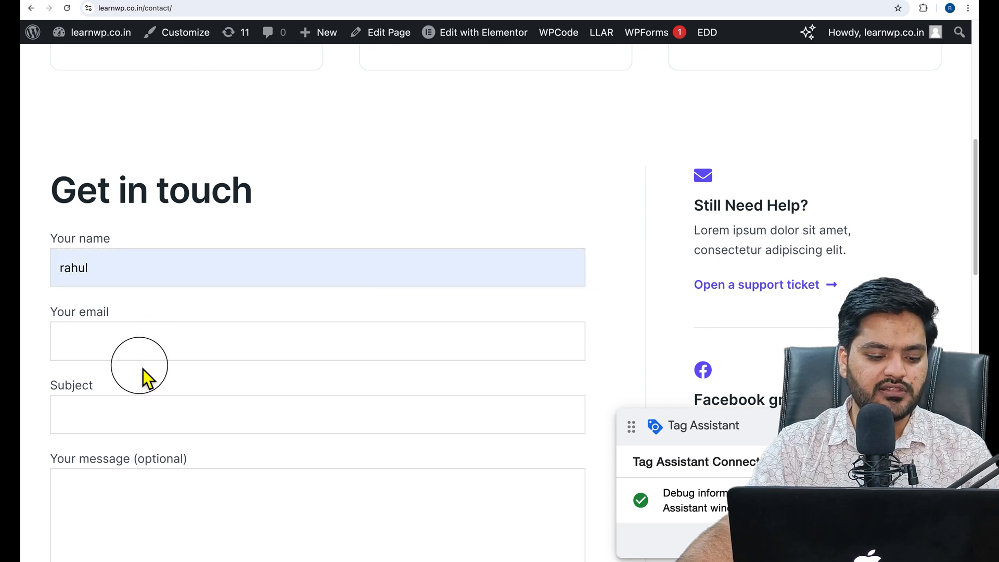
pyautogui.click(140, 377)
pyautogui.click(127, 420)
pyautogui.click(125, 450)
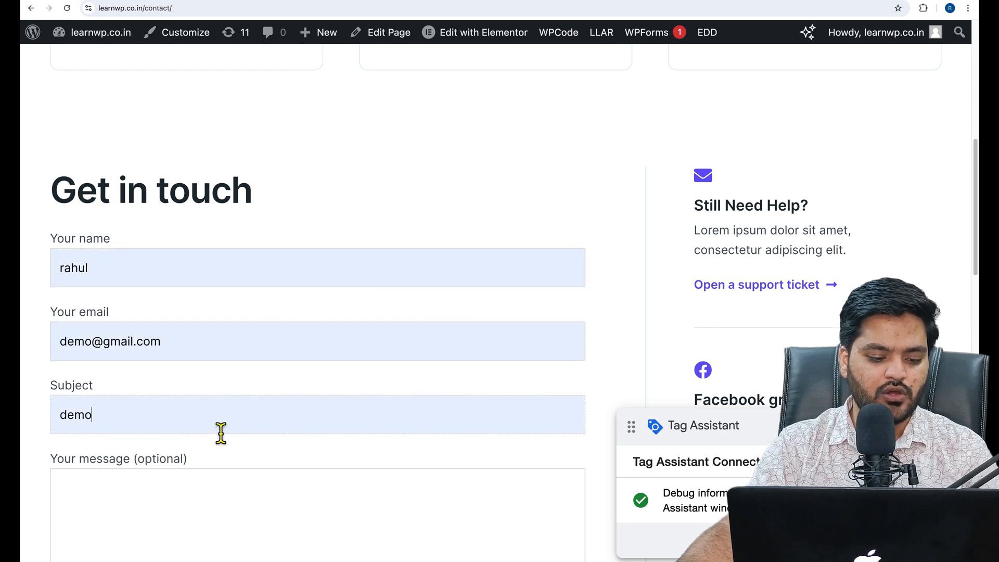
pyautogui.scroll(2, 221, 433)
pyautogui.scroll(-7, 221, 432)
pyautogui.click(116, 466)
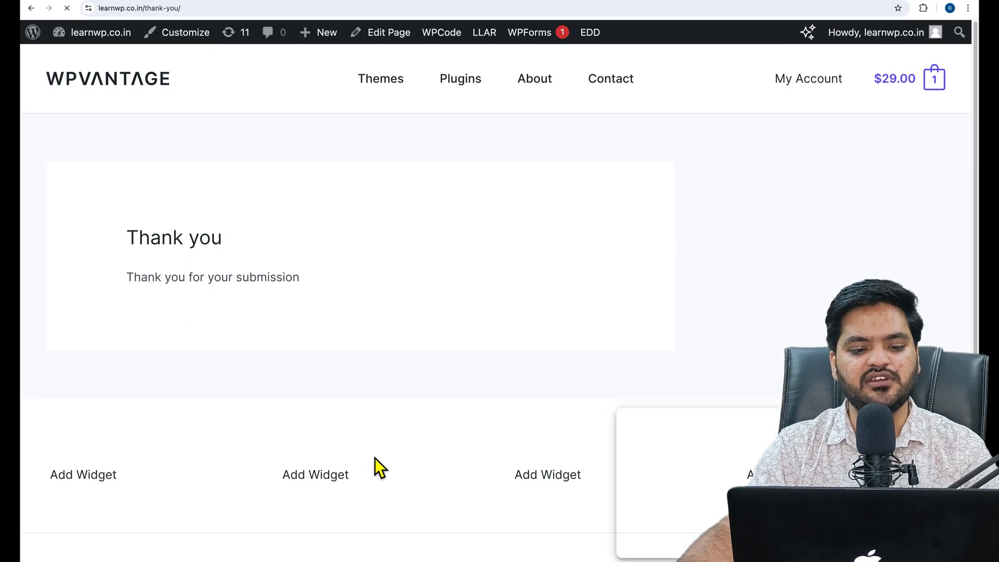
pyautogui.click(560, 3)
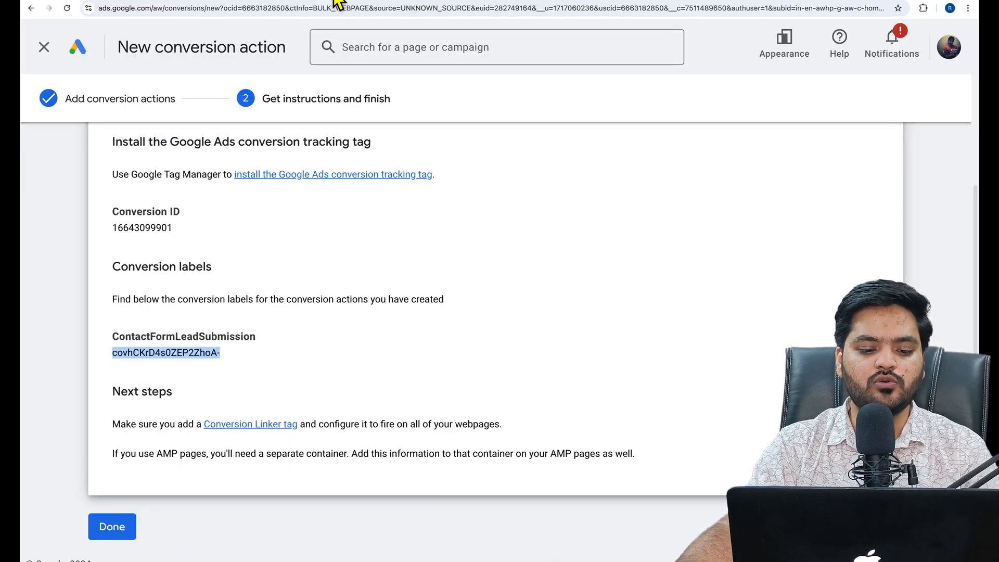
# Switch to Google Ads and finish the new conversion action setup
pyautogui.click(333, 1)
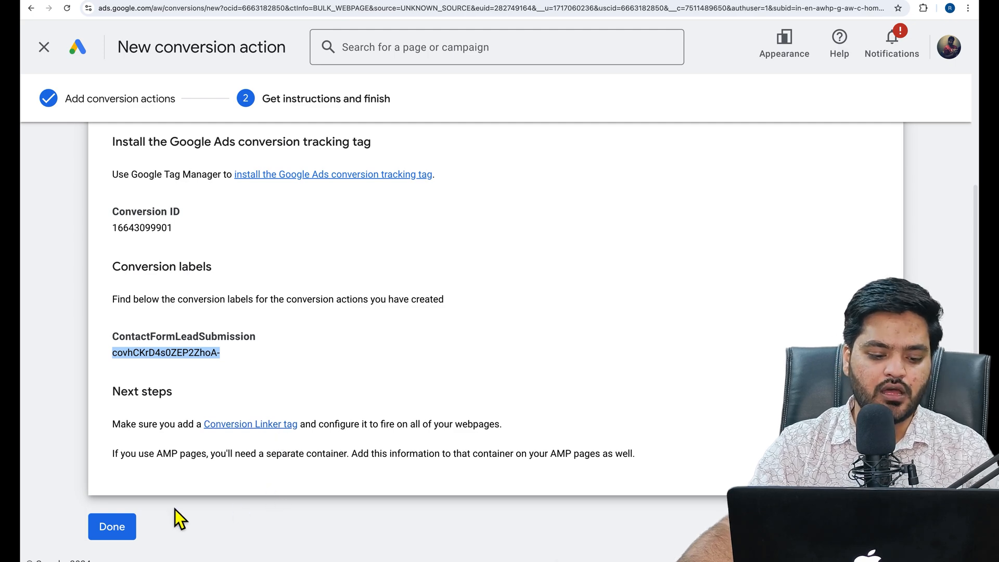
pyautogui.click(120, 532)
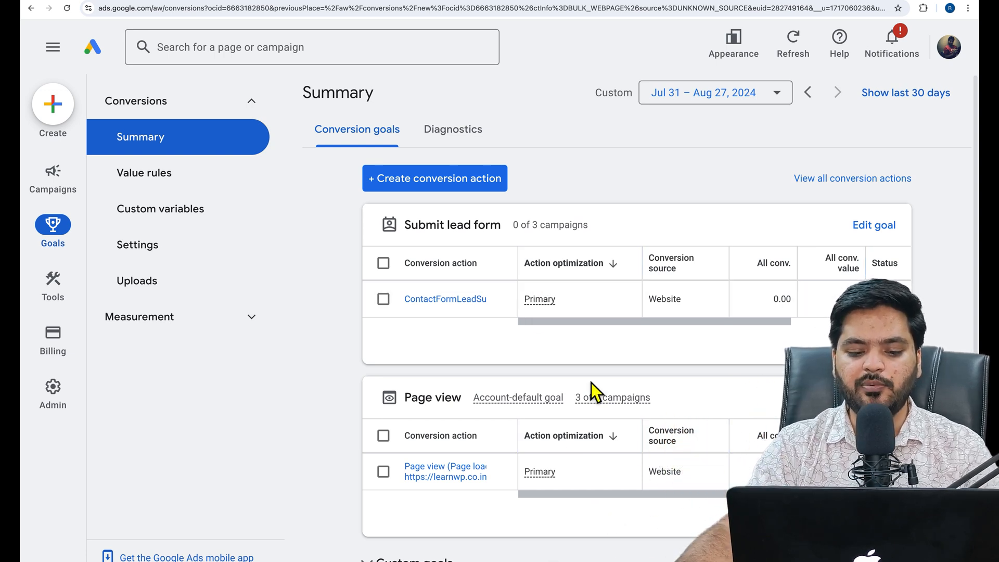
# Refresh the conversion goals summary and check the status details of the ContactFormLeadSubmission action
pyautogui.moveTo(555, 323); pyautogui.dragTo(656, 320)
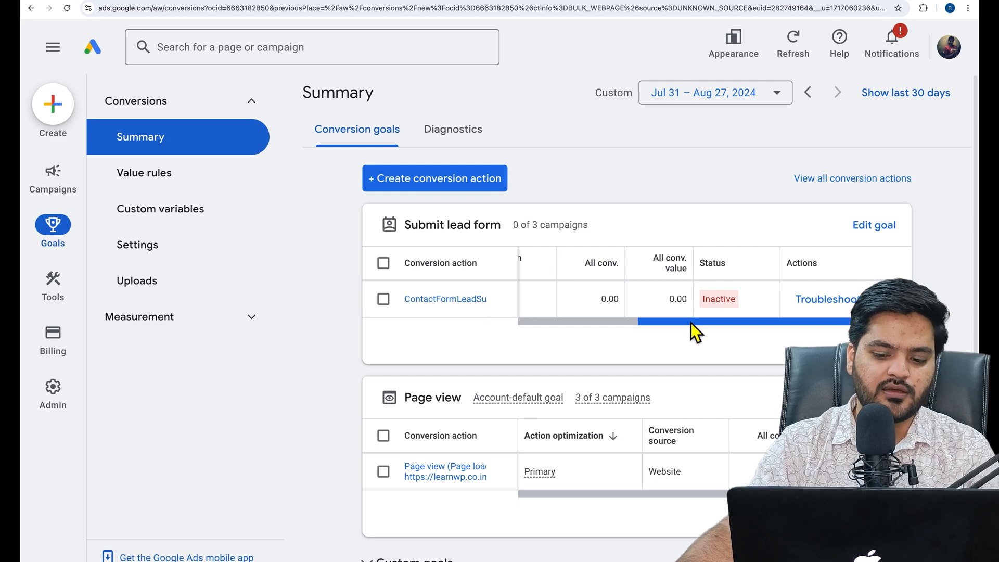
pyautogui.click(796, 65)
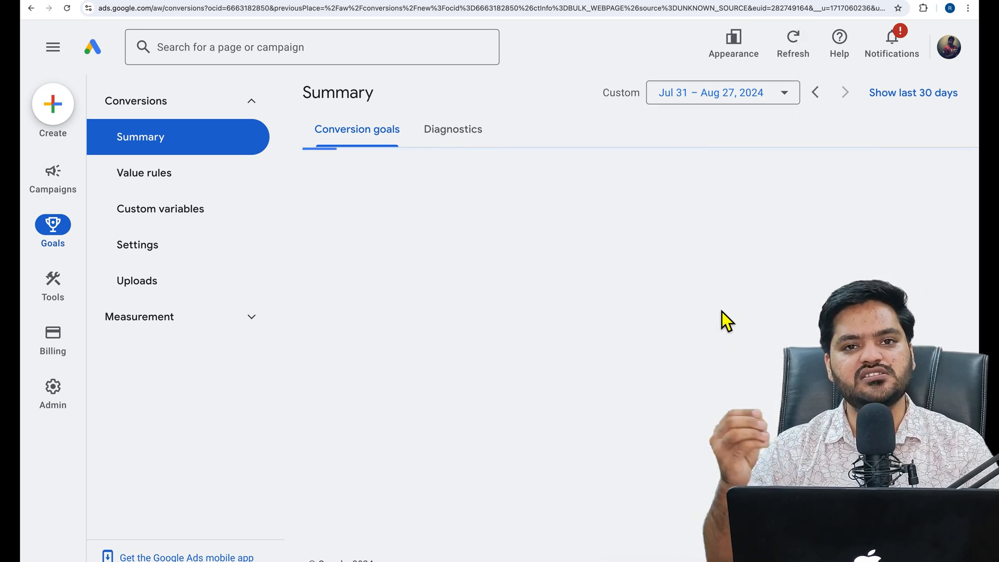
pyautogui.moveTo(700, 321); pyautogui.dragTo(777, 324)
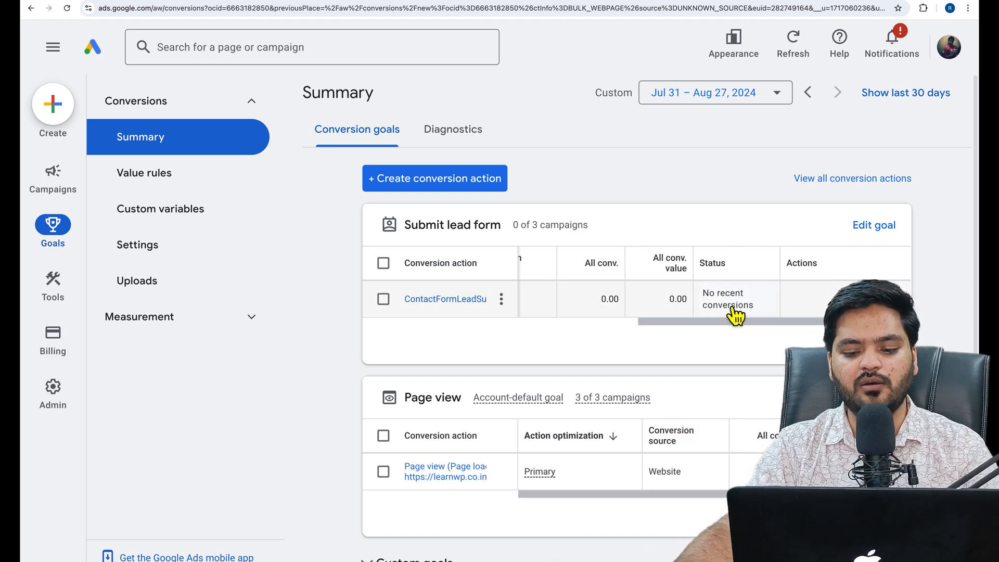
pyautogui.moveTo(738, 314)
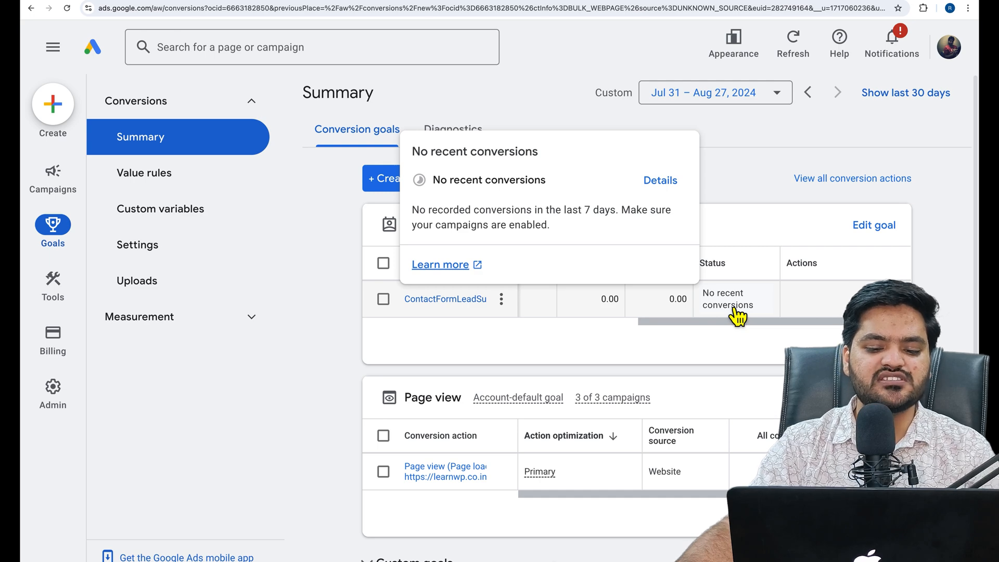